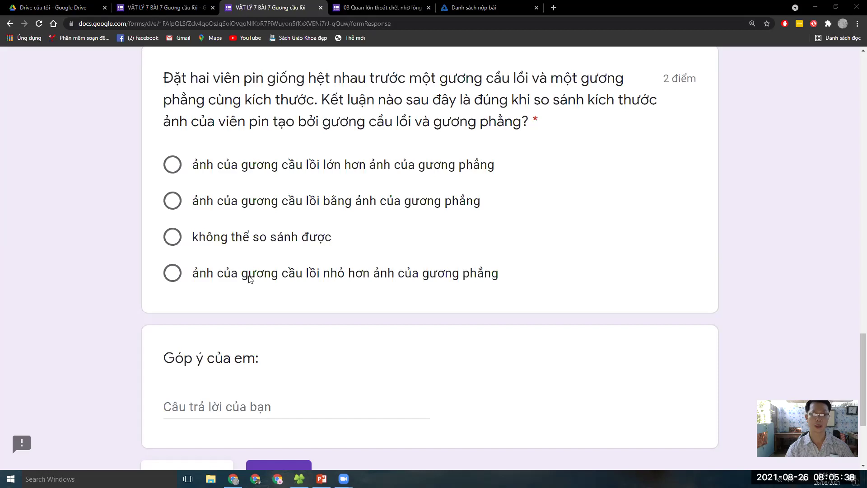
- Answer the two-batteries question with "ảnh của gương cầu lồi nhỏ hơn ảnh của gương phẳng" and review the quiz answers
left_click(326, 278)
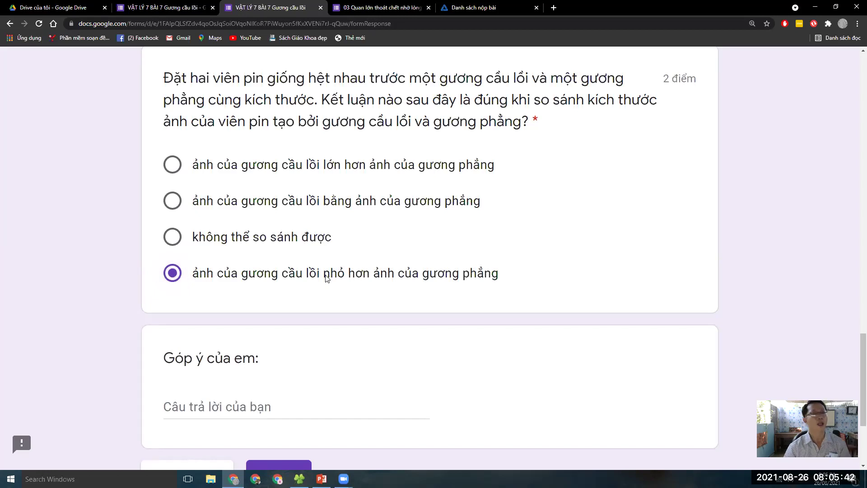
scroll(328, 277, "down", 3)
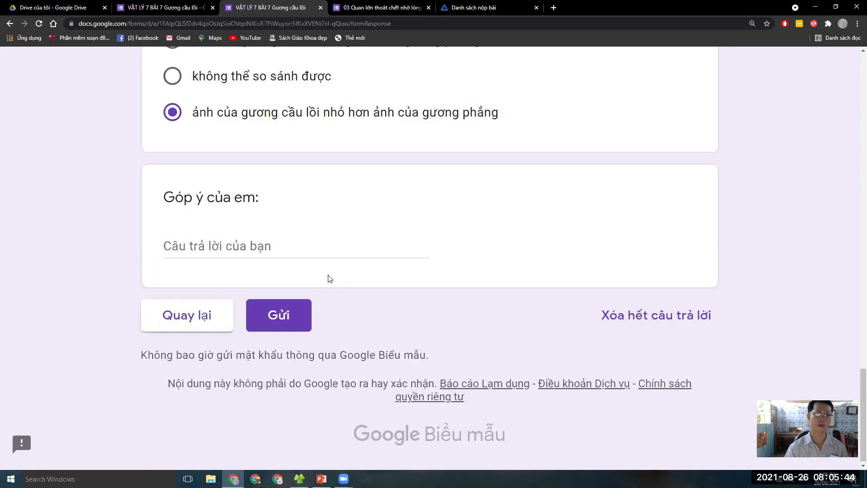
scroll(328, 278, "up", 1)
scroll(329, 278, "up", 10)
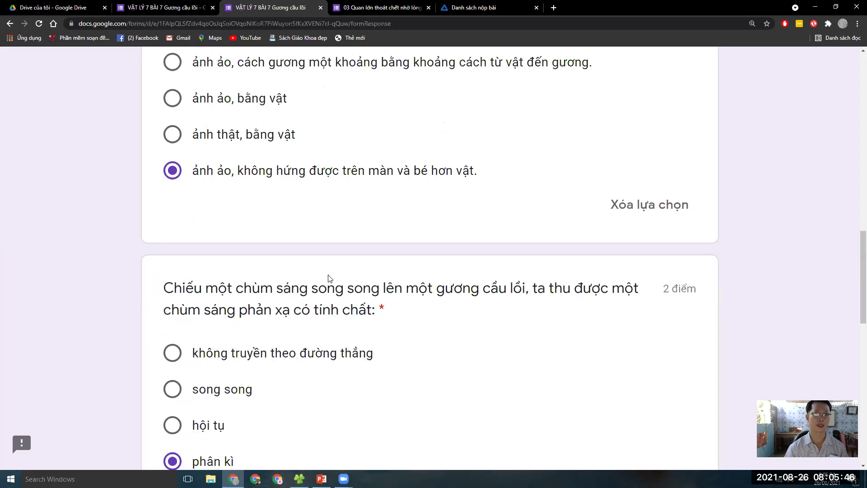
scroll(328, 278, "up", 5)
scroll(328, 278, "up", 10)
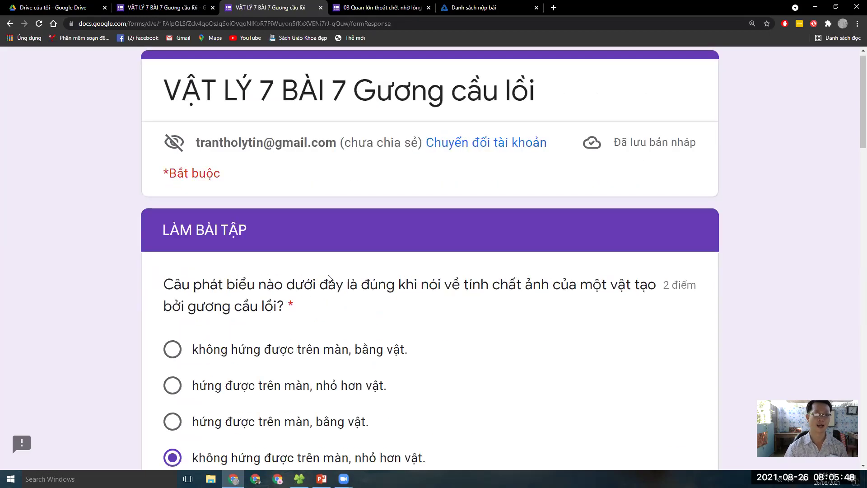
scroll(329, 278, "down", 15)
scroll(328, 278, "down", 10)
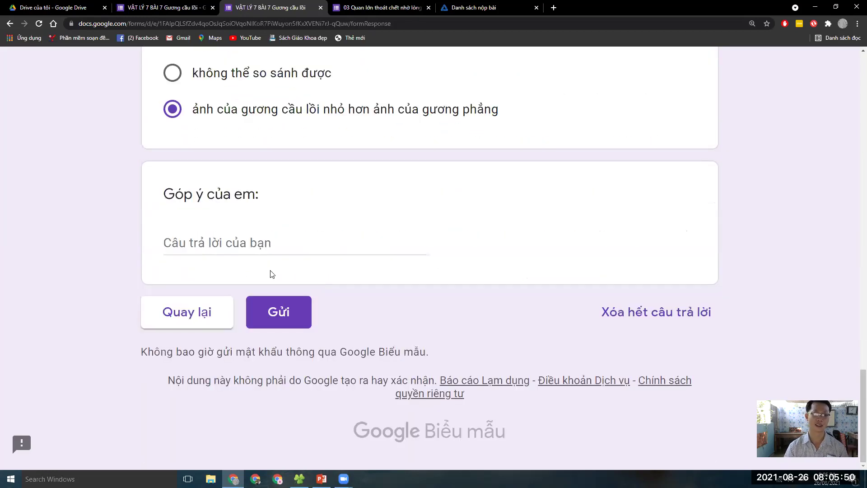
- Submit the completed VẬT LÝ 7 BÀI 7 Gương cầu lồi quiz and open its score report
left_click(297, 310)
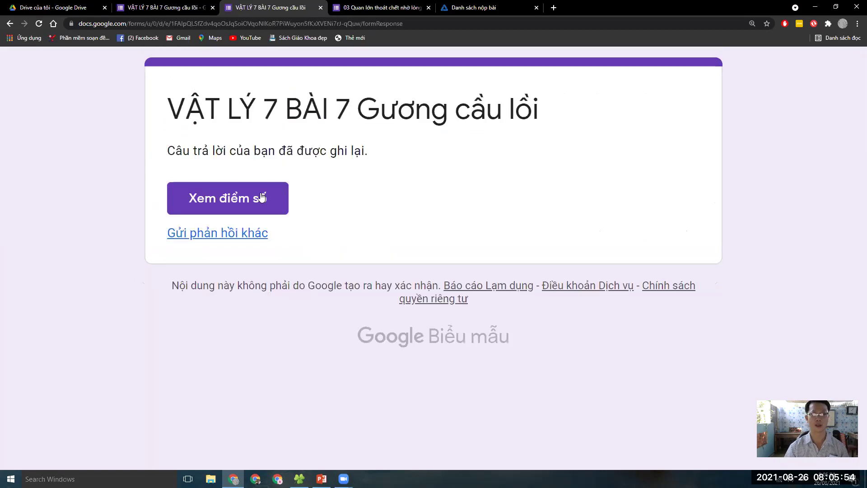
left_click(262, 195)
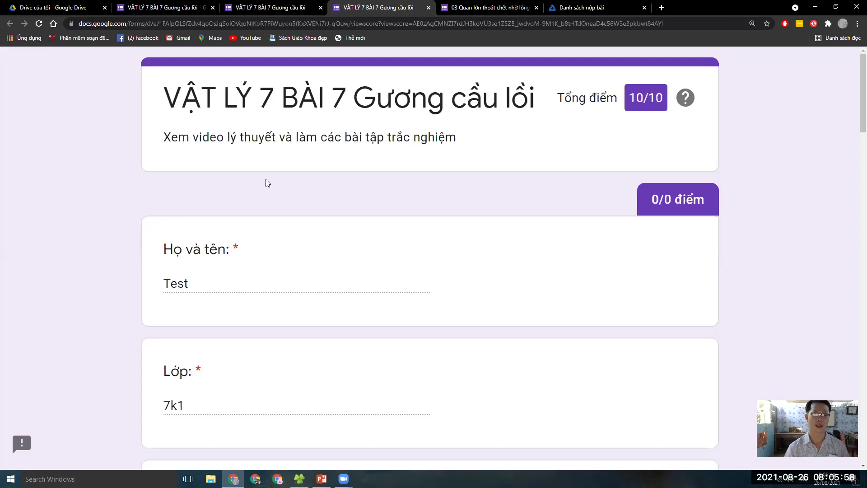
- Return to the quiz's form editor and examine the response summary's score statistics and total-score distribution chart
left_click(168, 6)
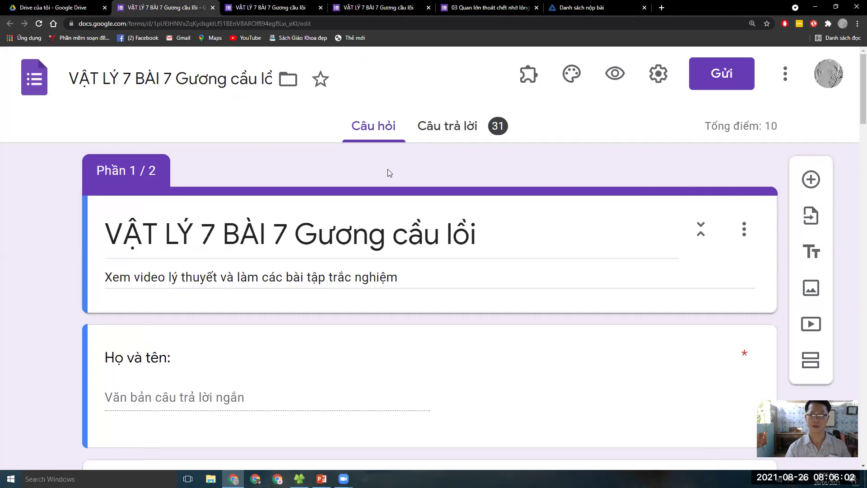
left_click(455, 131)
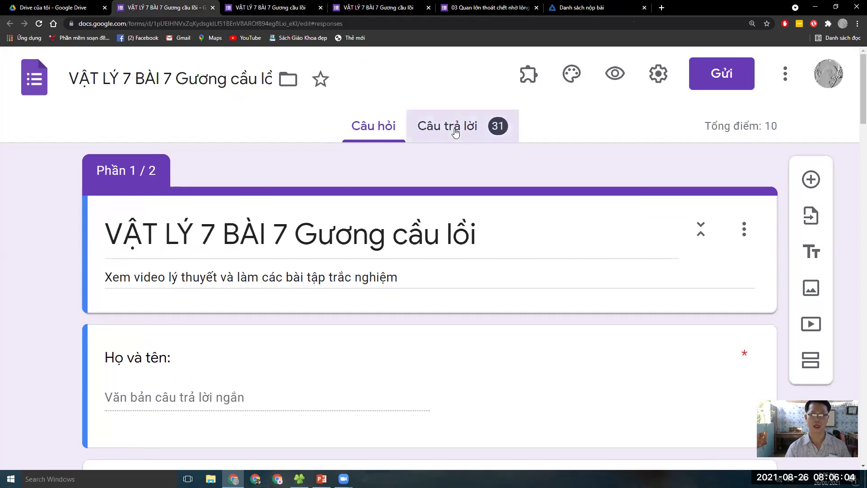
scroll(430, 291, "down", 1)
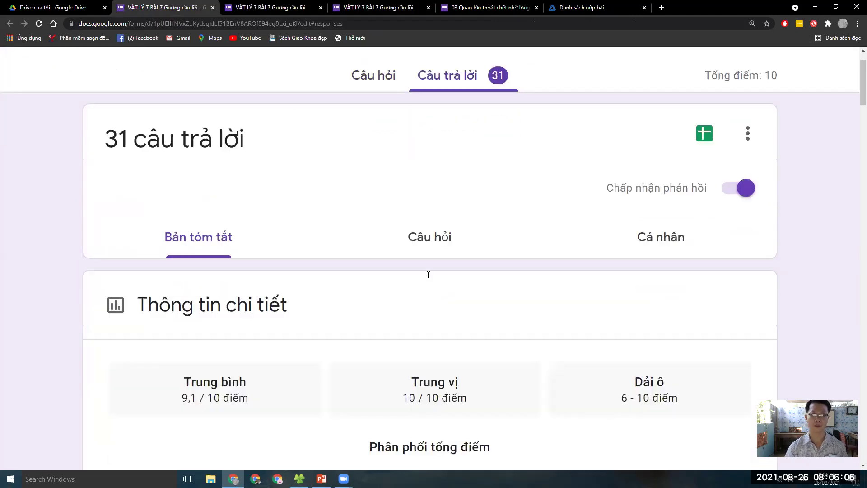
scroll(494, 277, "down", 5)
scroll(525, 272, "down", 1)
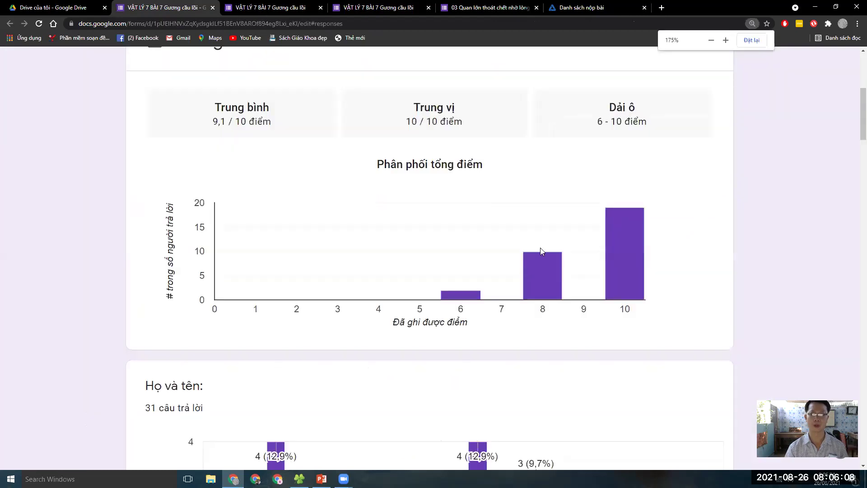
mouse_move(622, 259)
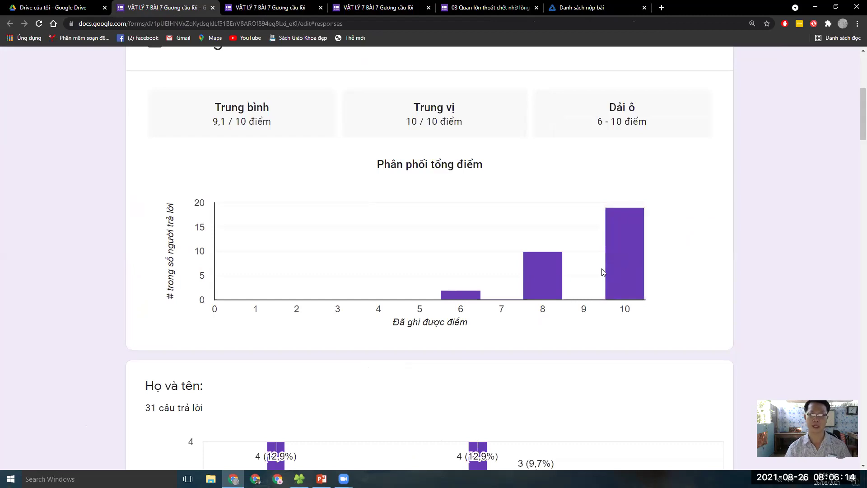
mouse_move(473, 298)
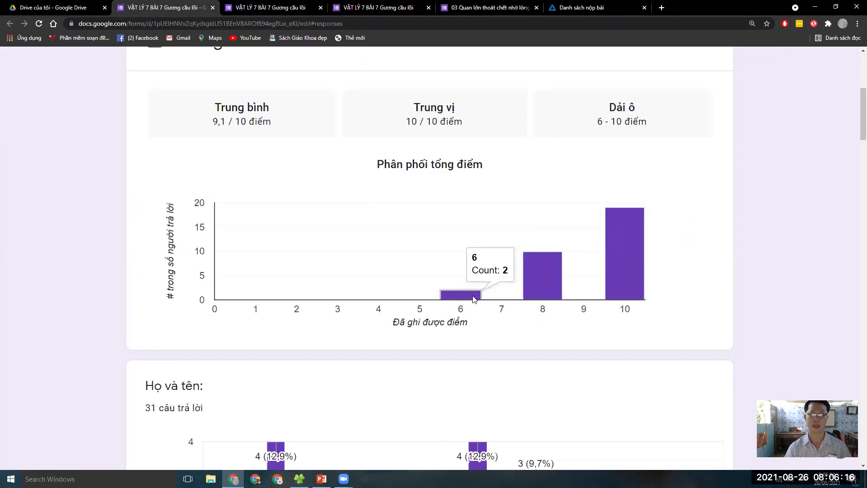
mouse_move(541, 286)
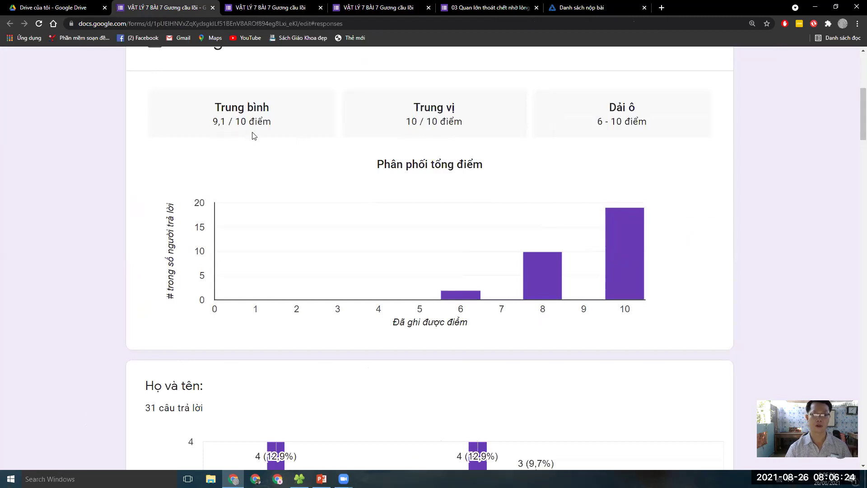
- Send the form's responses to the existing spreadsheet "VẬT LÝ 7 các bài"
scroll(532, 221, "up", 5)
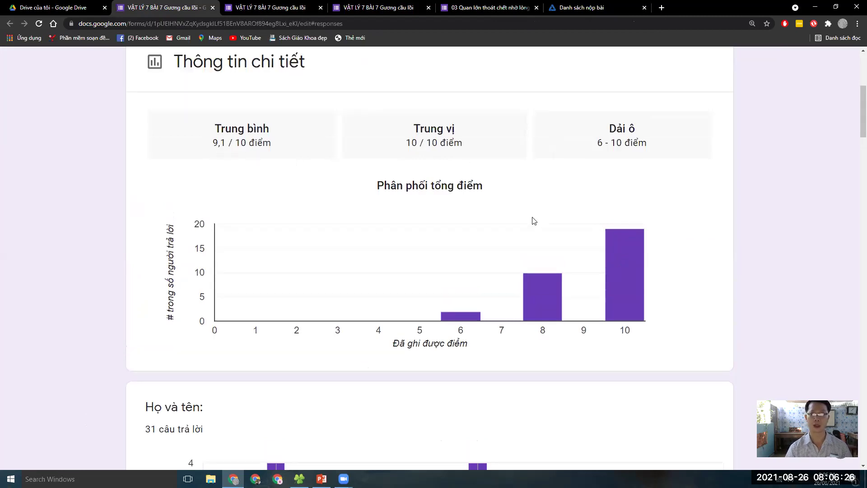
scroll(565, 174, "up", 1)
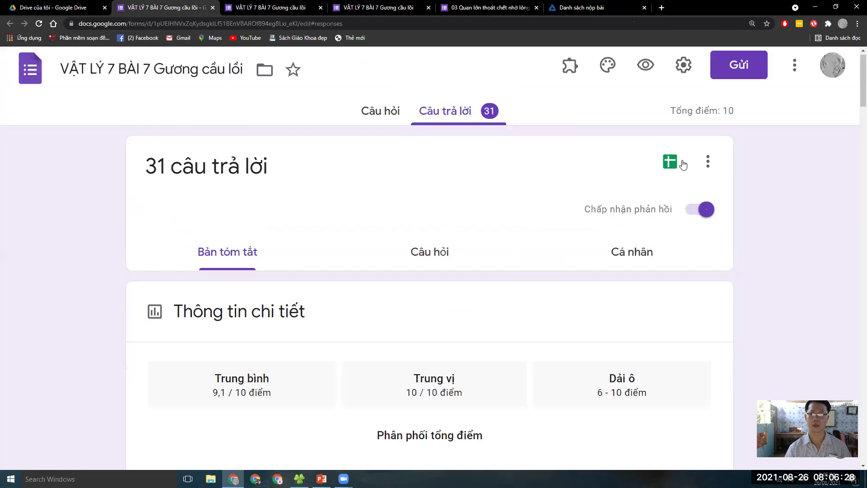
left_click(669, 164)
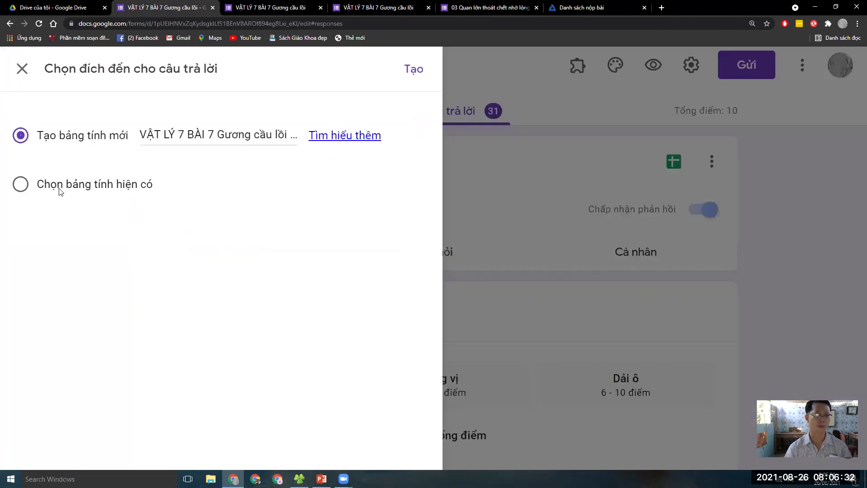
left_click(22, 185)
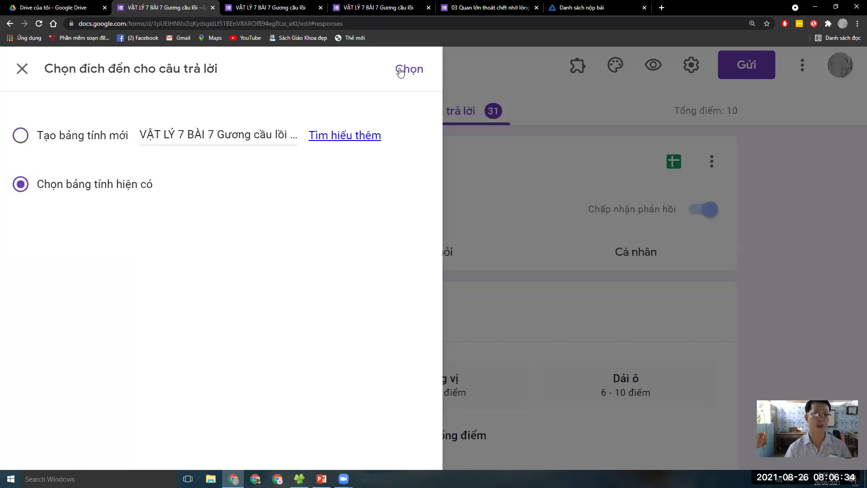
left_click(398, 74)
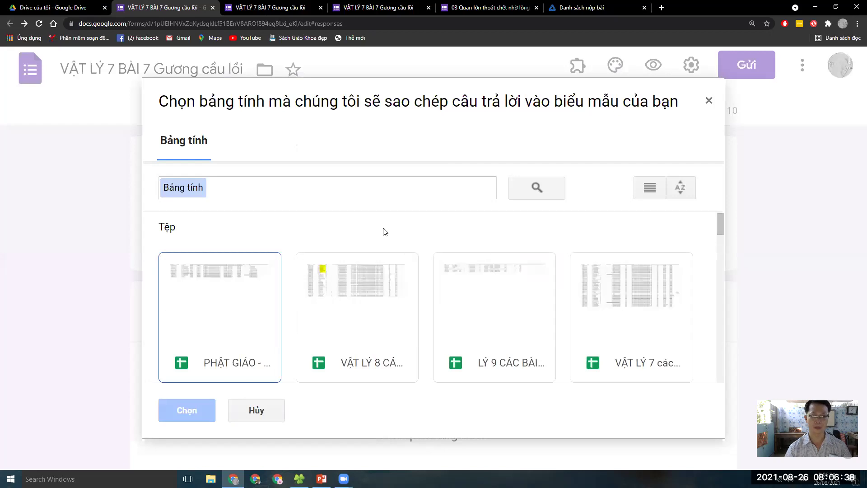
left_click(617, 330)
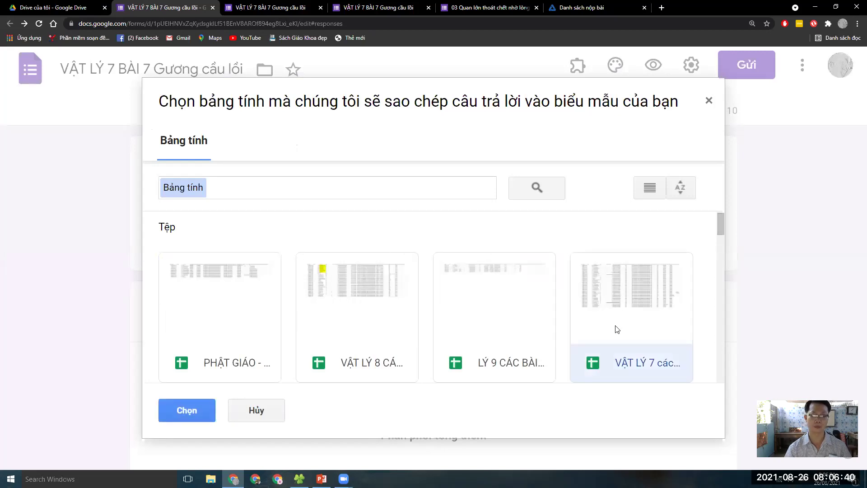
double_click(616, 329)
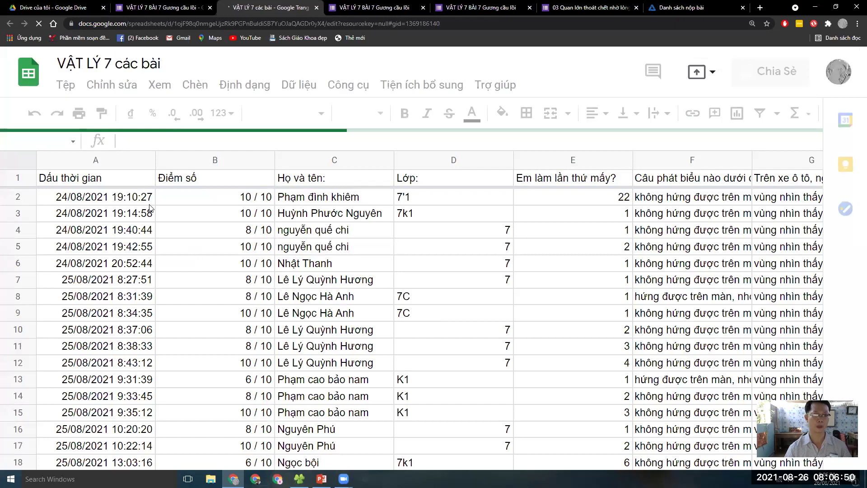
- Look through the student names, scores and submission times in the new response sheet down to its last entry
left_click(302, 196)
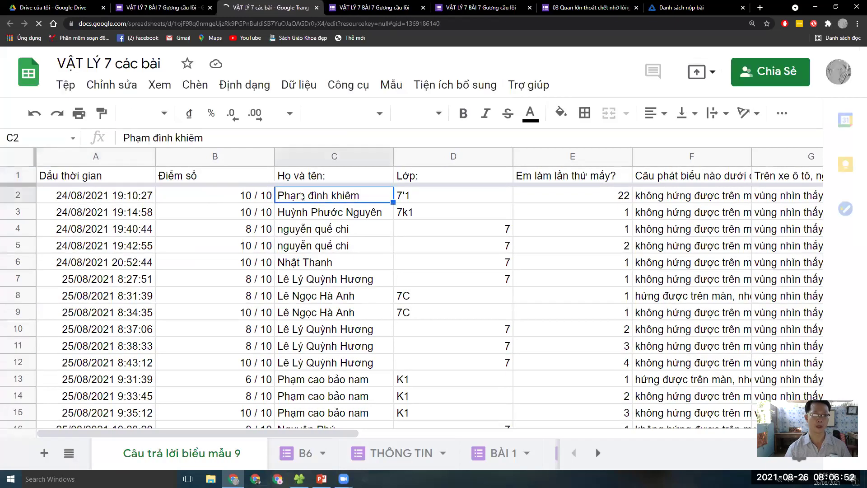
left_click(298, 217)
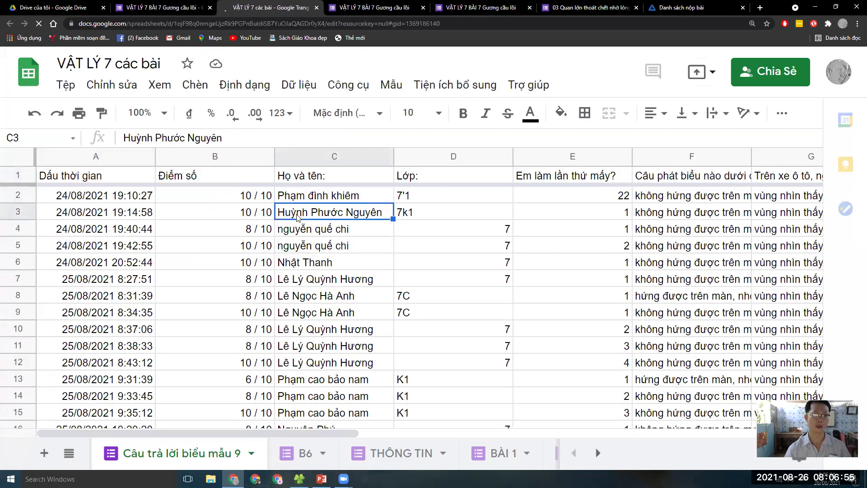
left_click(293, 250)
left_click(300, 266)
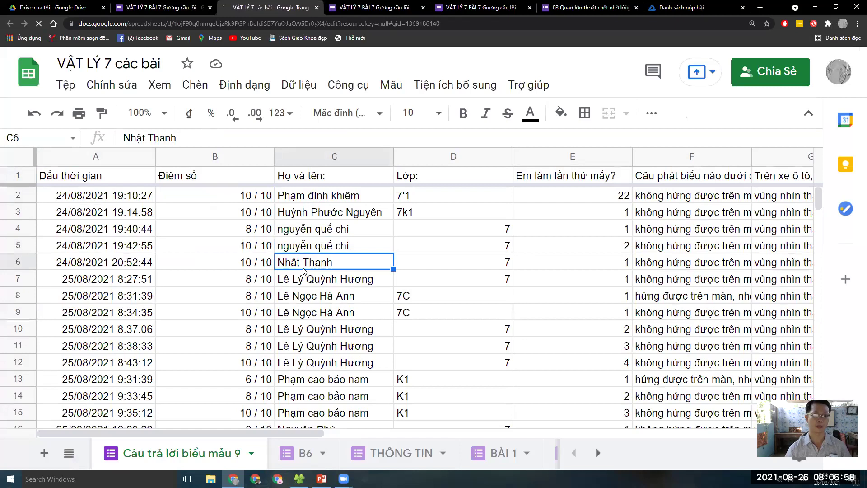
left_click(318, 318)
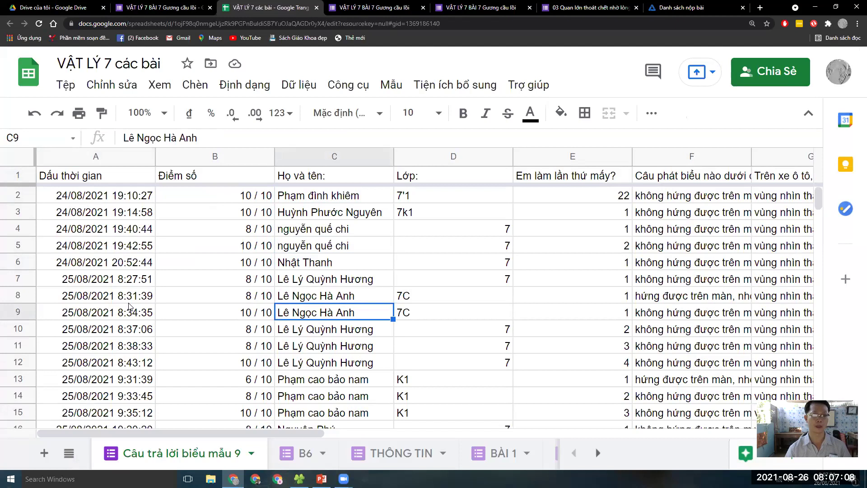
scroll(131, 307, "down", 2)
scroll(131, 307, "down", 2)
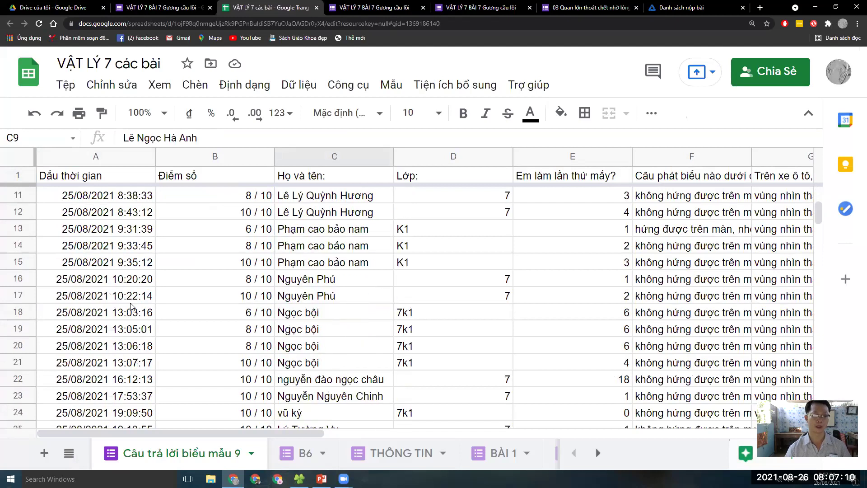
scroll(131, 307, "down", 2)
scroll(130, 307, "down", 1)
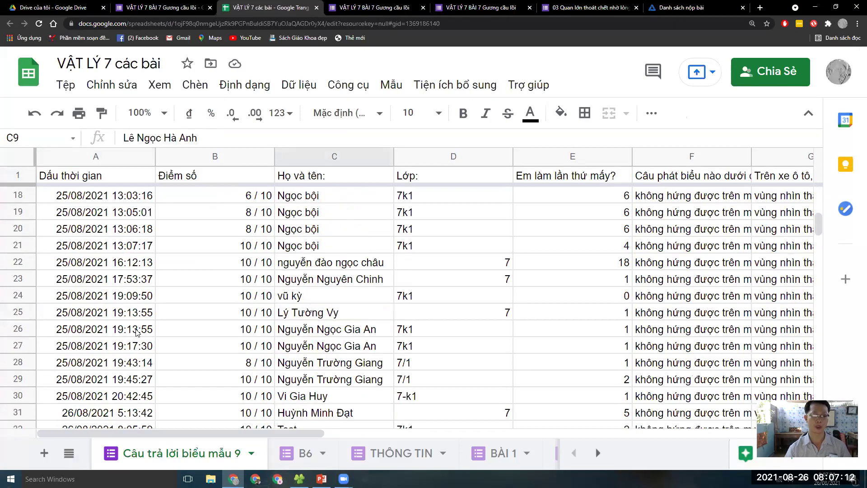
scroll(315, 331, "down", 2)
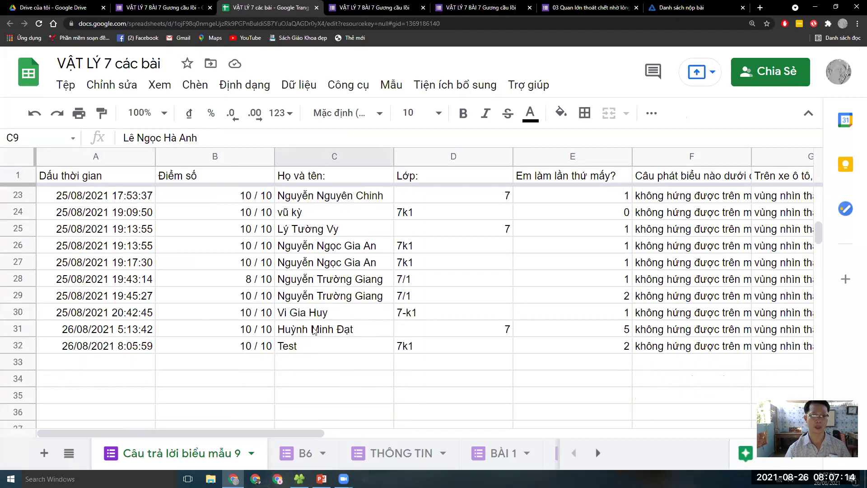
scroll(315, 331, "up", 1)
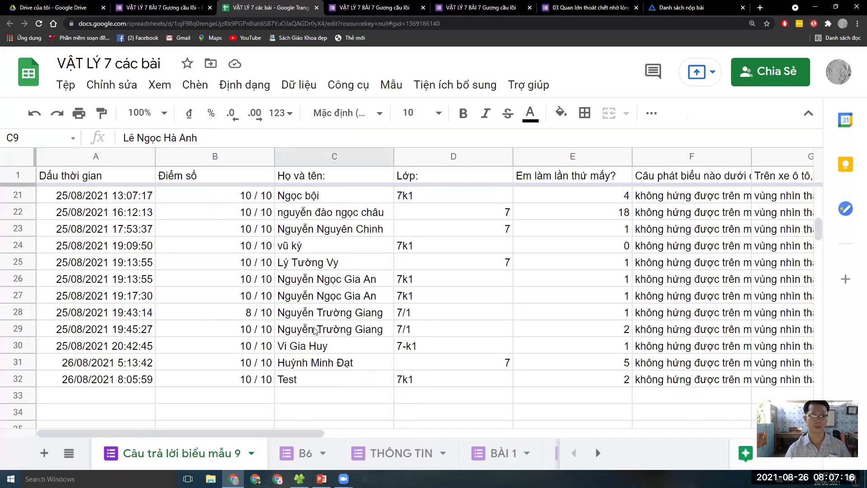
scroll(314, 331, "up", 1)
scroll(315, 331, "up", 7)
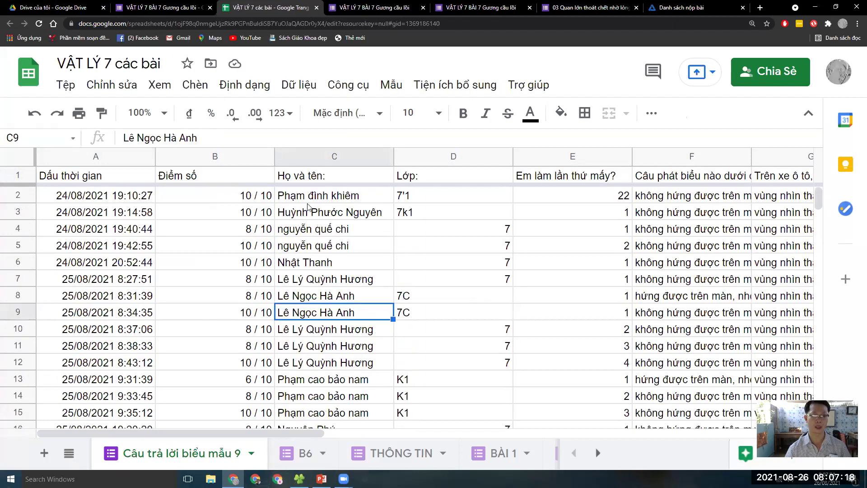
- Sort the response sheet by the score column (column B) in Z → A order
left_click(310, 198)
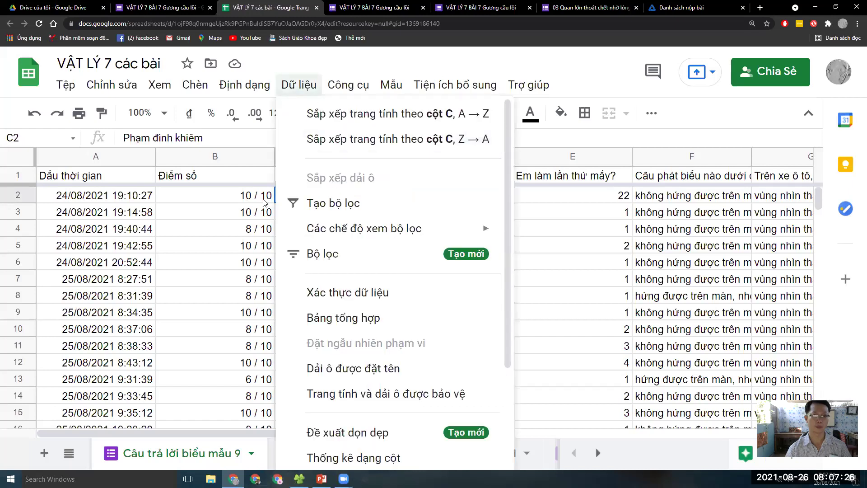
left_click(287, 88)
key("Left")
left_click(298, 88)
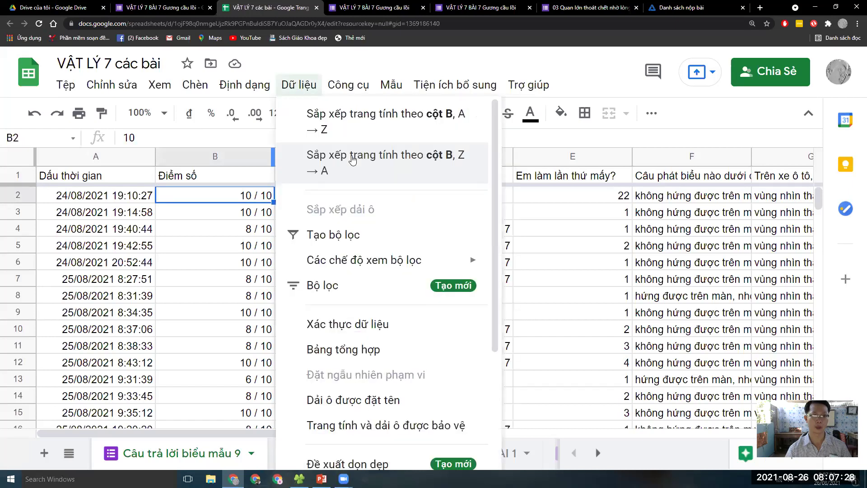
left_click(352, 160)
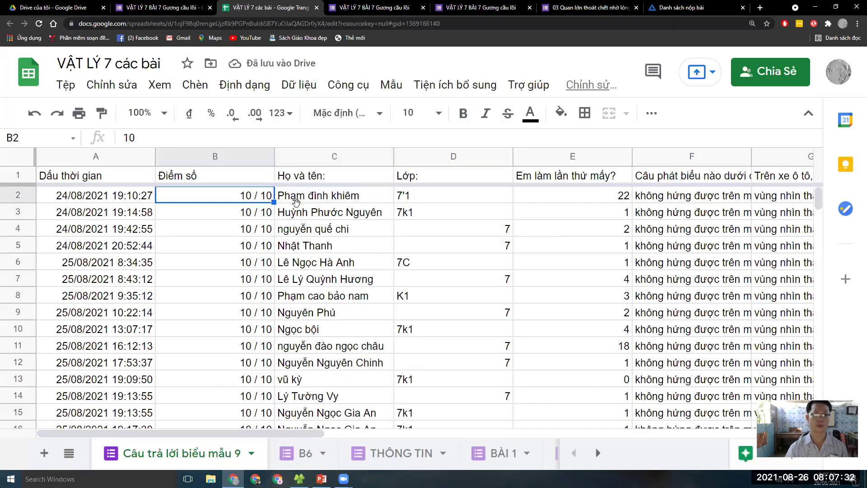
- Look through the sorted response rows with the highest score, from the first student to where the 10/10 scores end
key("Right")
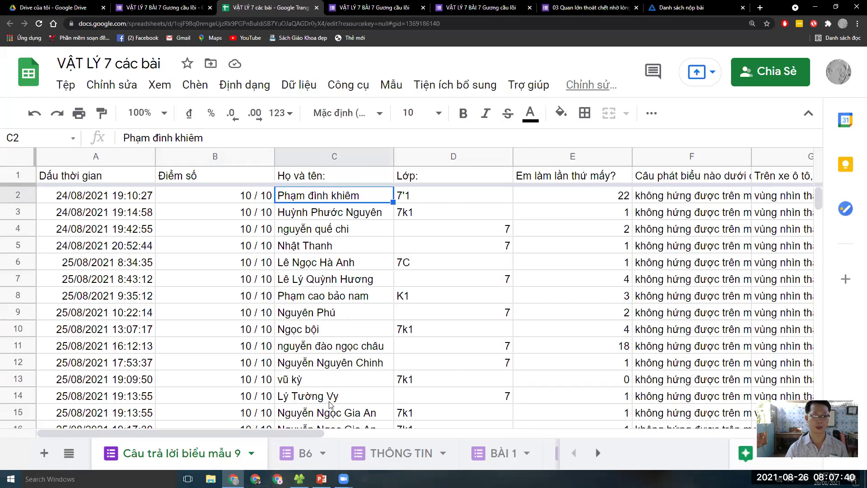
scroll(329, 405, "down", 1)
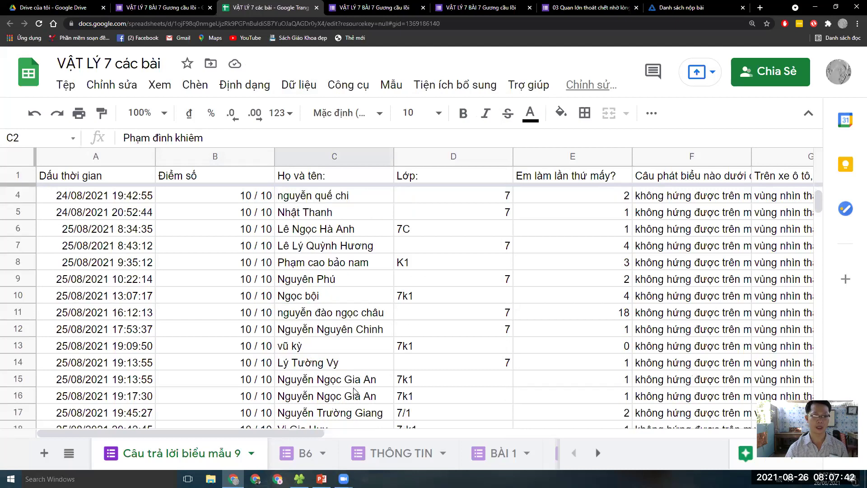
scroll(353, 395, "down", 1)
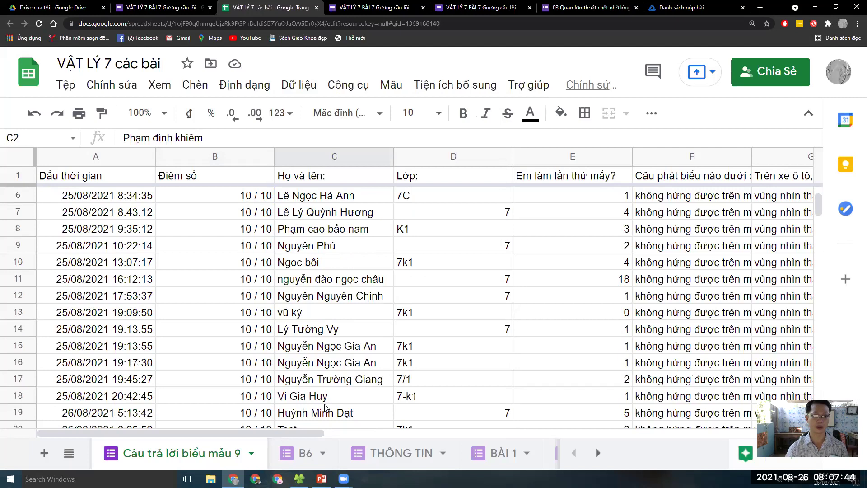
scroll(327, 400, "down", 1)
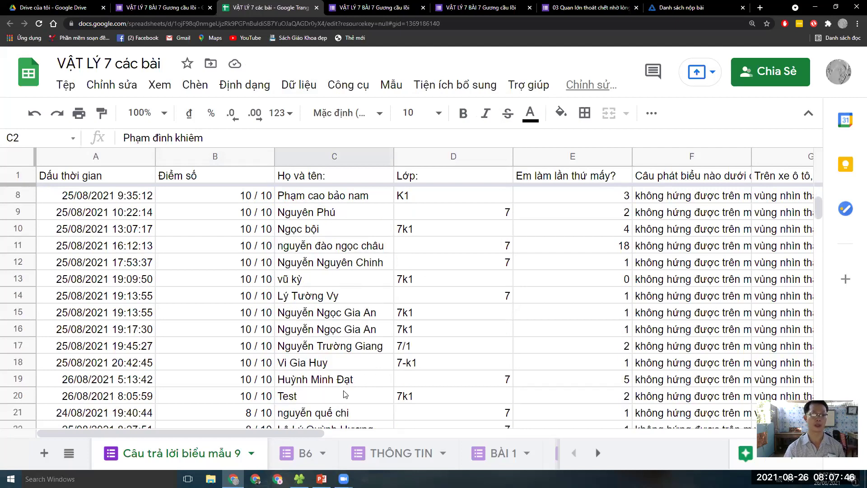
scroll(344, 316, "up", 3)
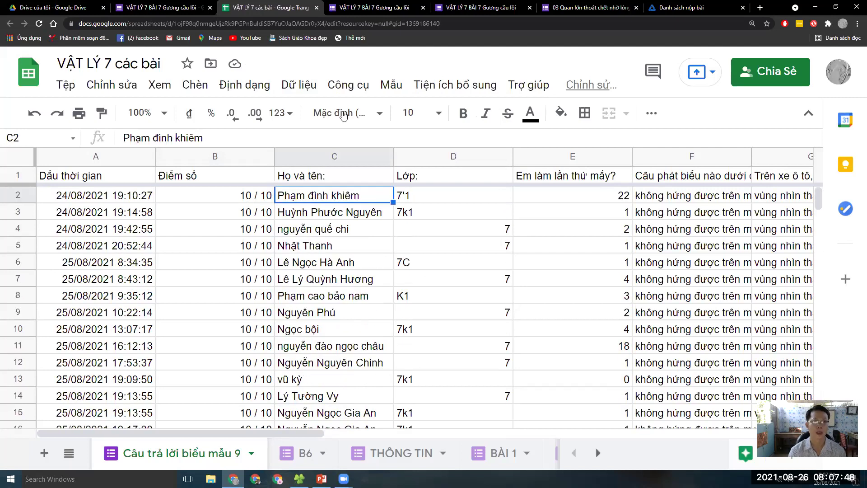
- Capture the timestamp, score and name columns for all students scoring 10/10 with Snipping Tool, with all those rows in view
key("ctrl+Tab")
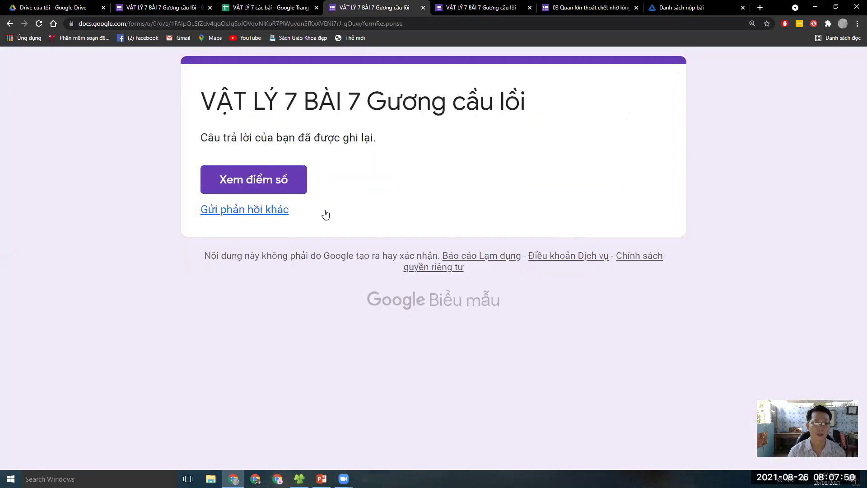
key("ctrl+minus")
key("ctrl+shift+Tab")
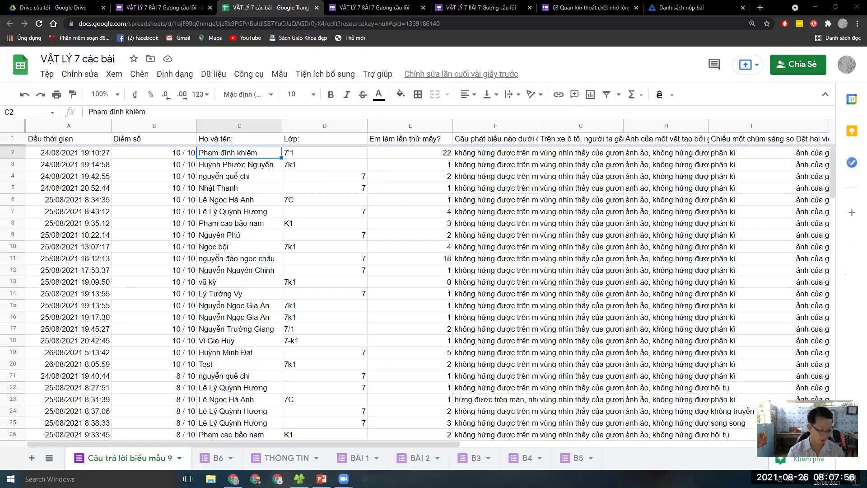
key("super")
type("sn")
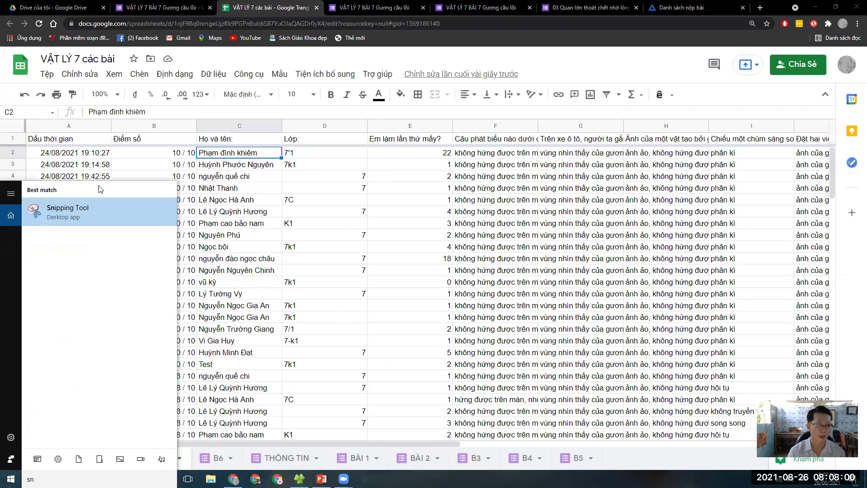
key("Return")
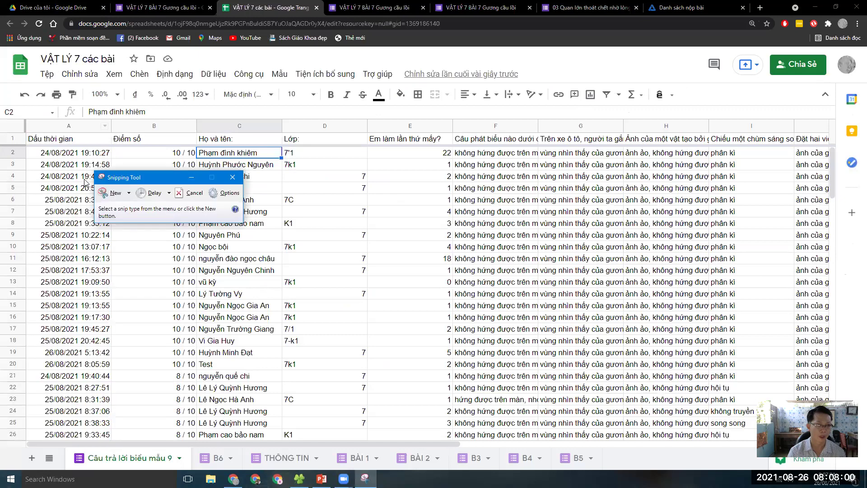
key("ctrl+n")
left_click_drag(26, 129, 286, 367)
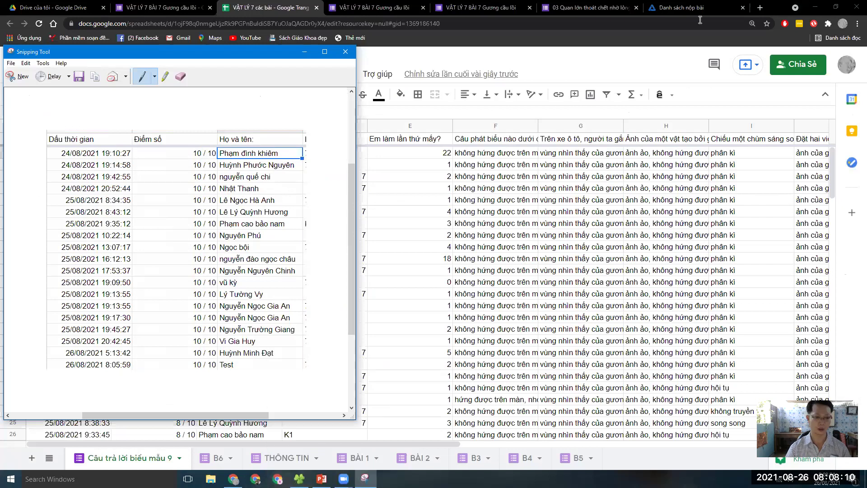
- Switch to Zalo, find the group chat "Học Lý 7 online" and send it the captured score list image
key("super")
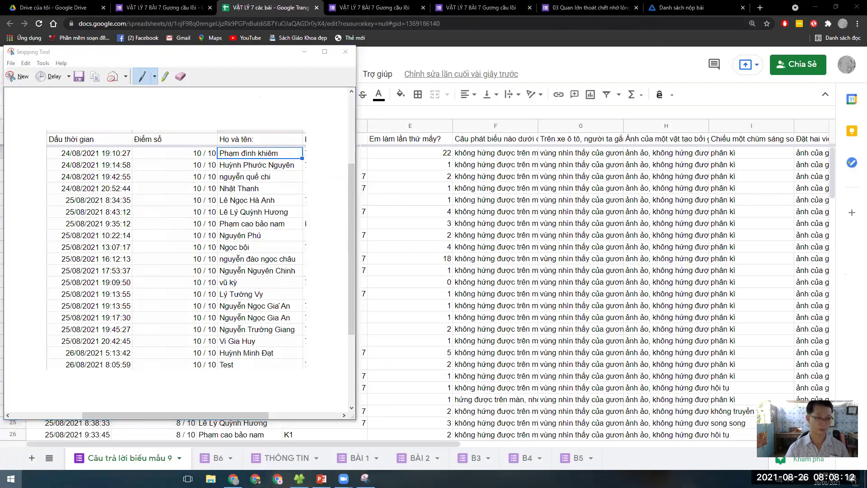
left_click(52, 241)
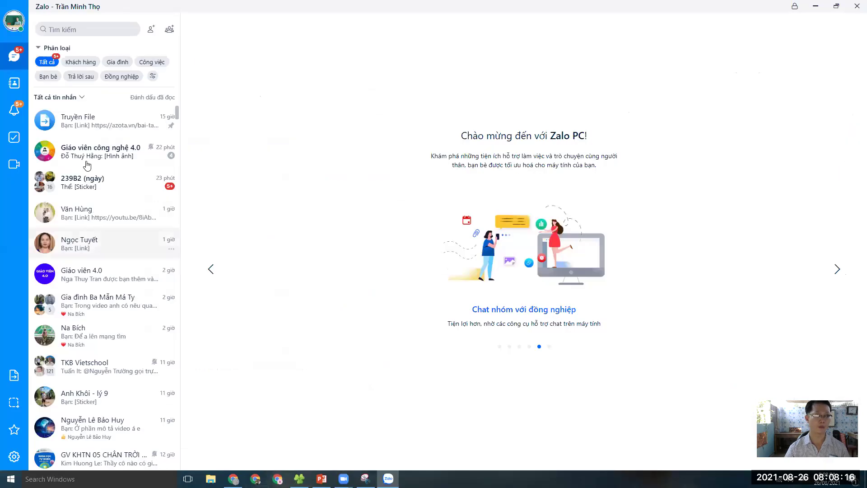
key("ctrl+f")
type("ly")
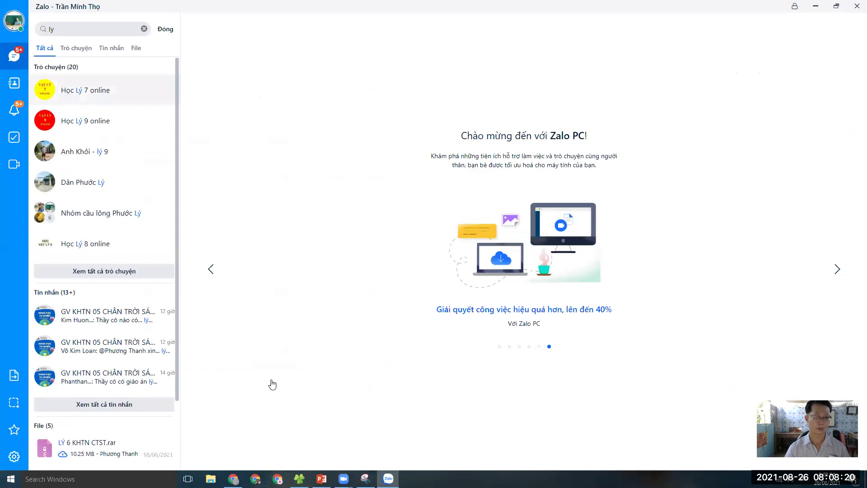
key("Return")
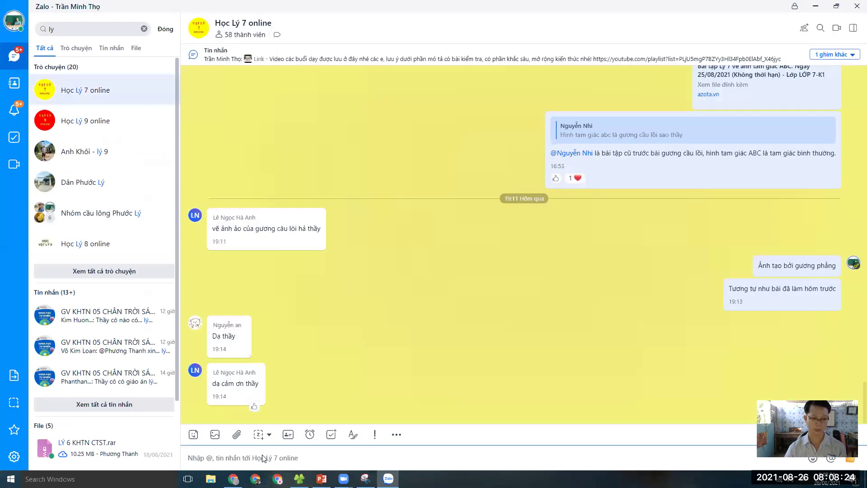
key("ctrl+v")
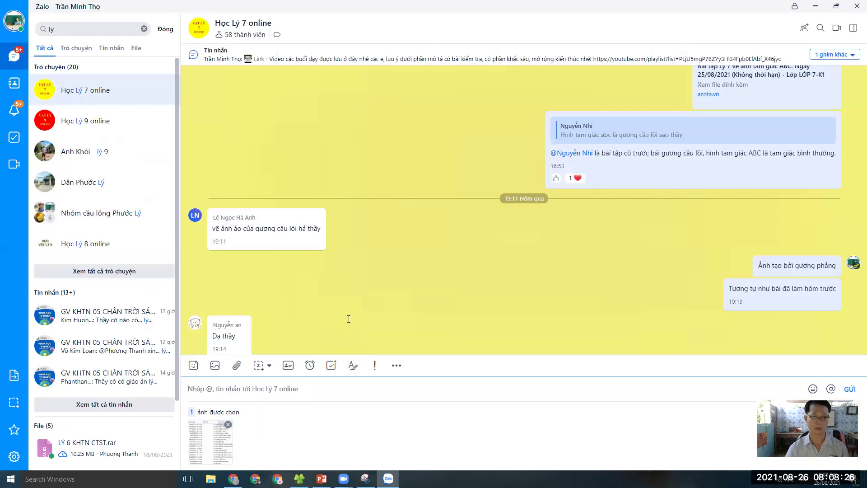
key("Return")
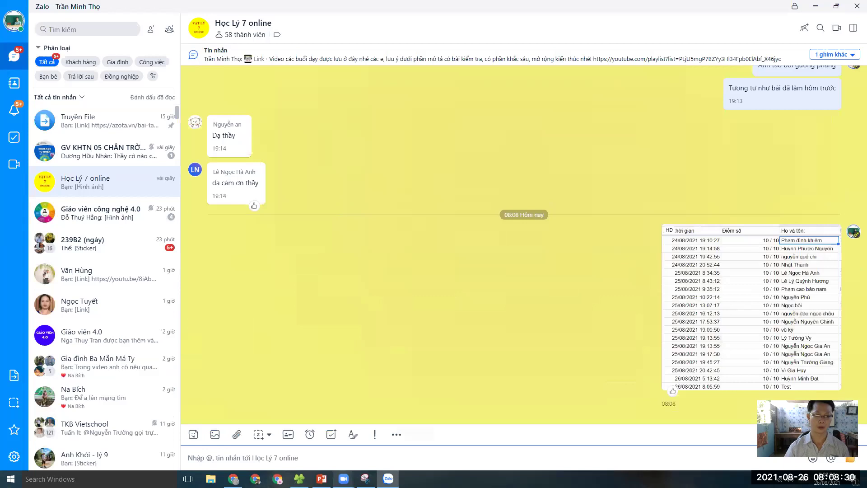
- Return to the browser's Azota submission list for "Lý 7 vẽ ảnh tam giác ABC" and open the ungraded submission sent 14.6 hours ago
mouse_move(299, 478)
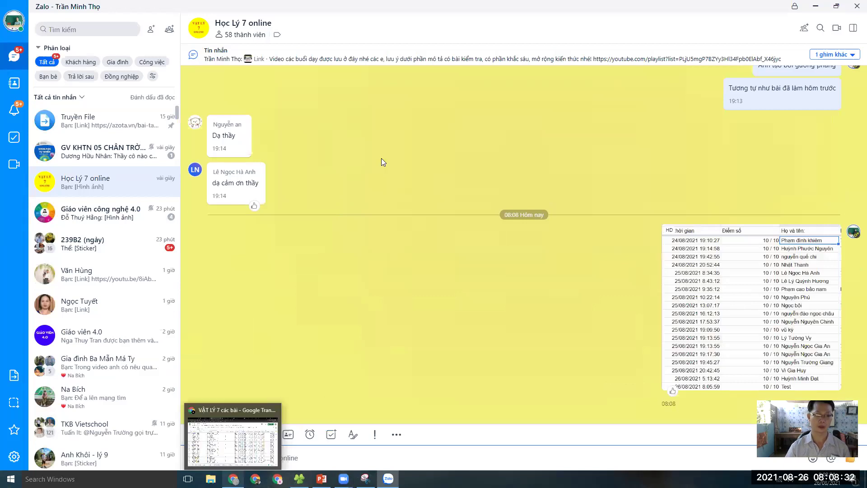
key("alt+Tab")
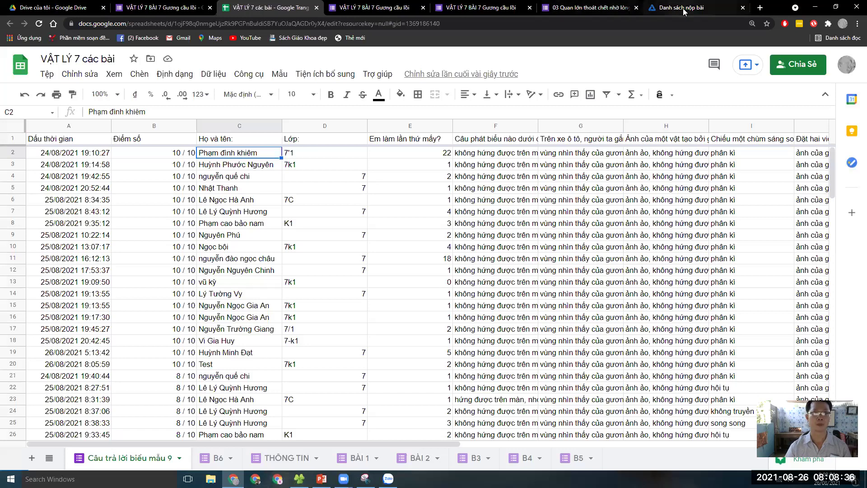
key("ctrl+9")
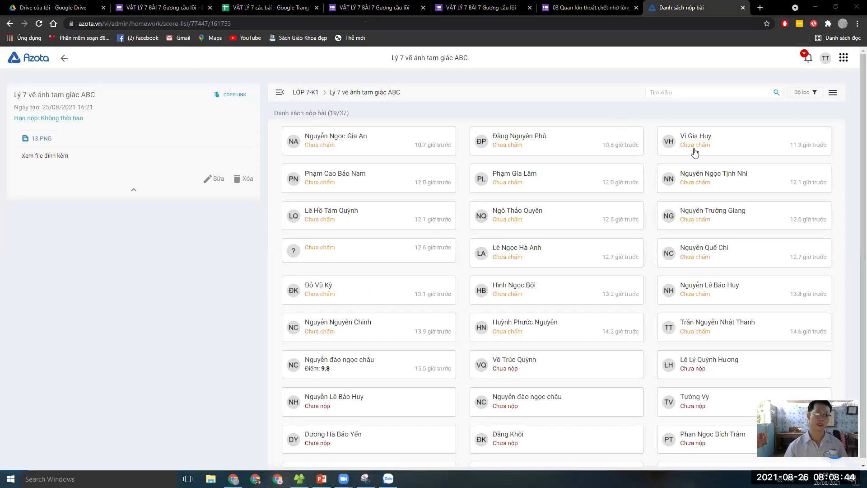
left_click(695, 335)
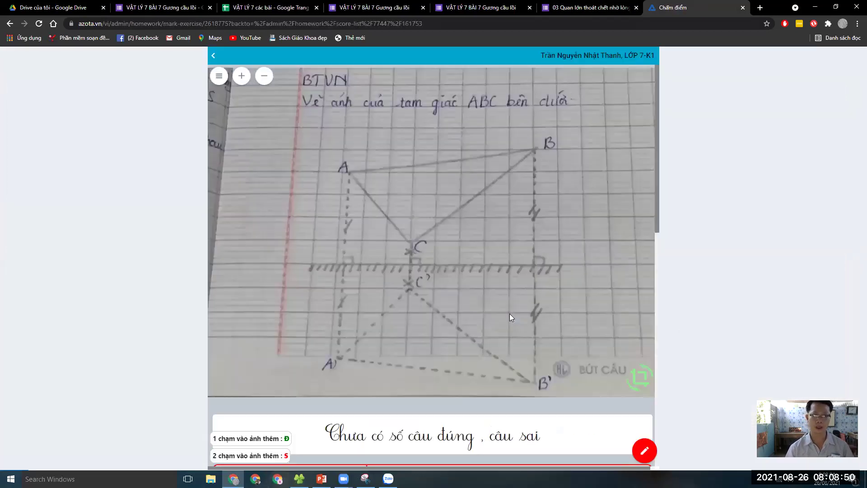
- Place seven correct marks on the student's drawing beside the equal-distance signs, the right angles and the reflected triangle
left_click(333, 221)
left_click(347, 274)
left_click(398, 251)
left_click(434, 258)
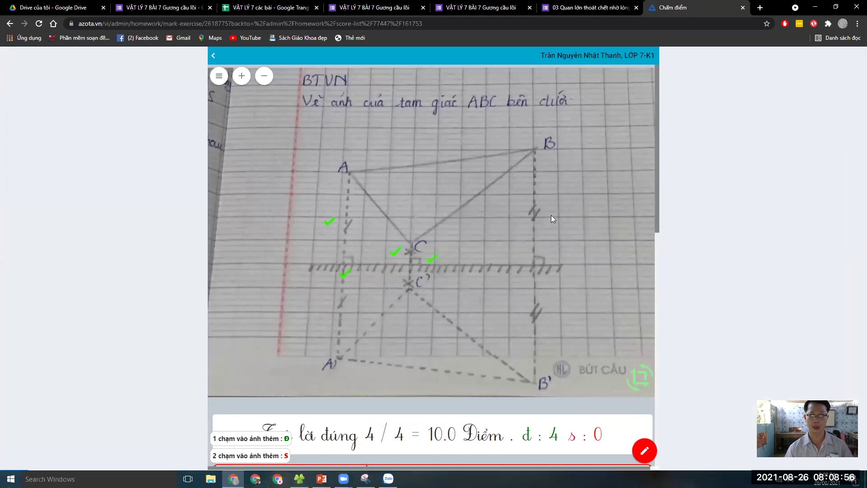
left_click(547, 213)
left_click(554, 257)
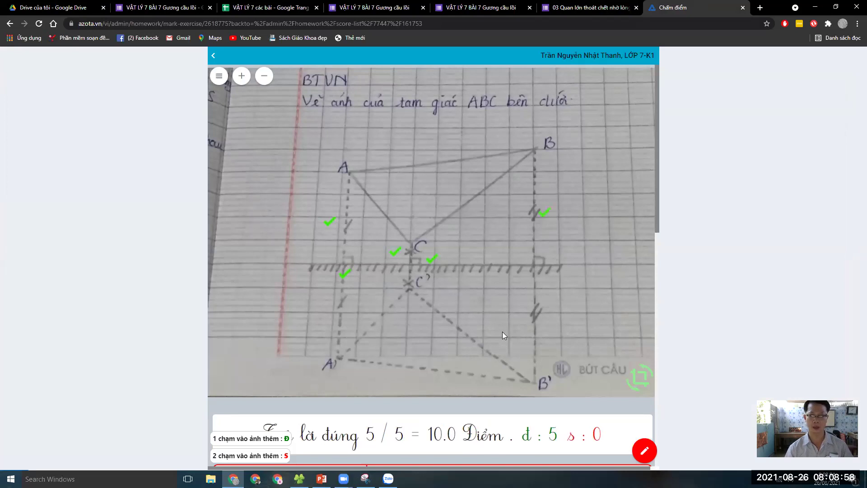
left_click(395, 354)
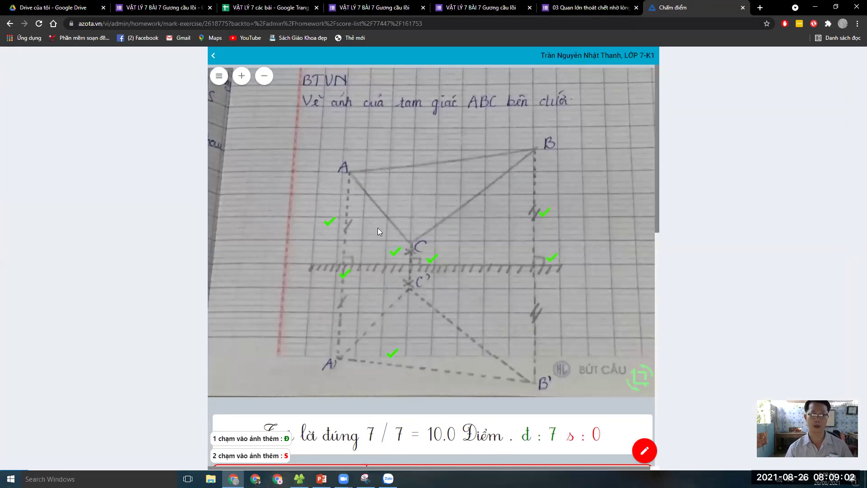
- Save the grading with a score of 10 and continue to the next student's submission
scroll(441, 423, "down", 10)
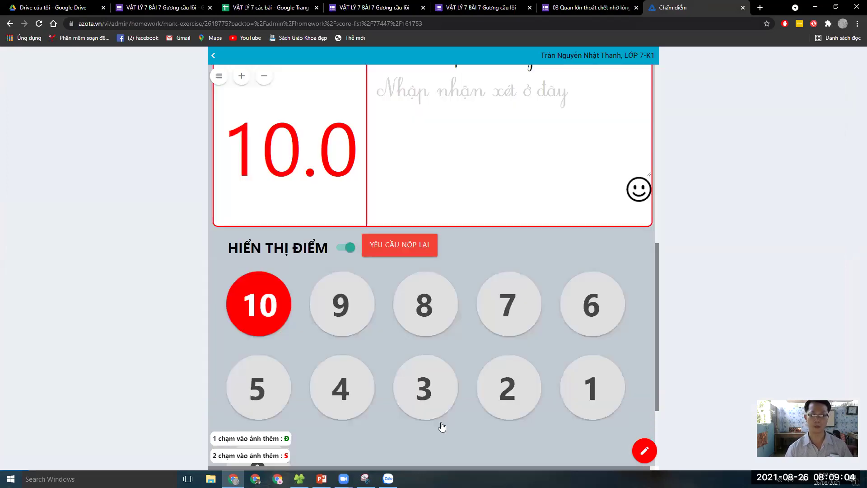
scroll(438, 436, "down", 3)
left_click(438, 435)
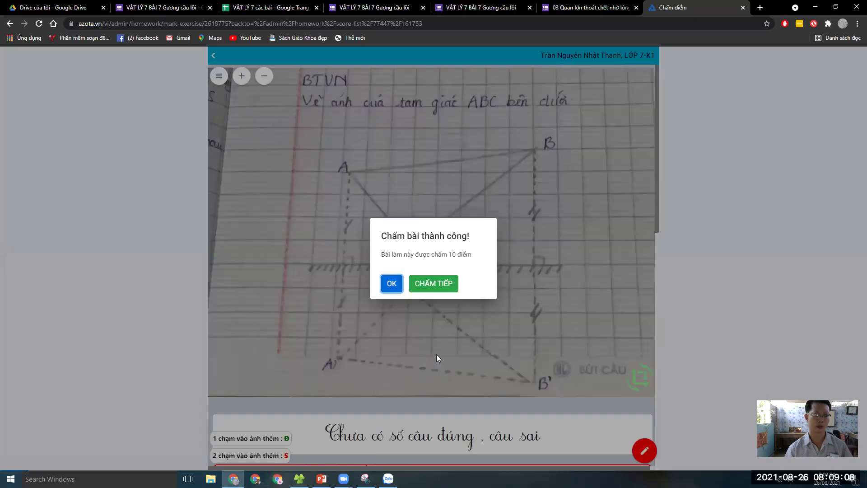
left_click(426, 288)
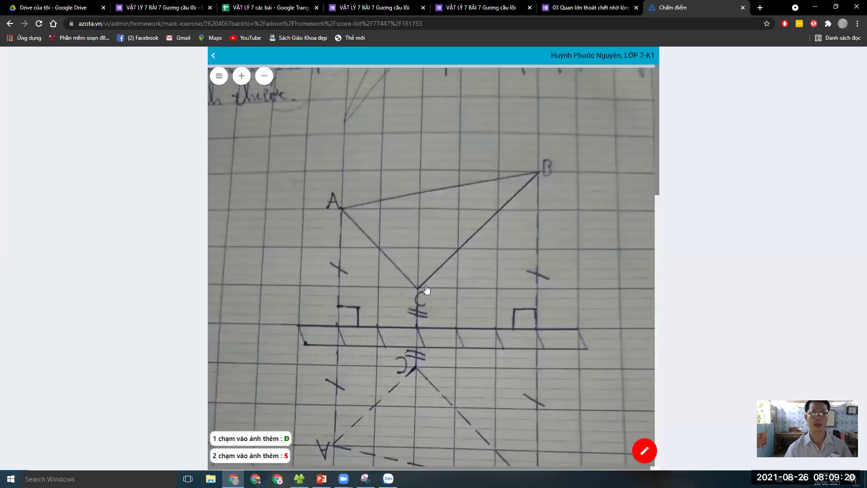
- Set this submission's score to 9, save the grading and continue to the next student's submission
scroll(381, 279, "down", 1)
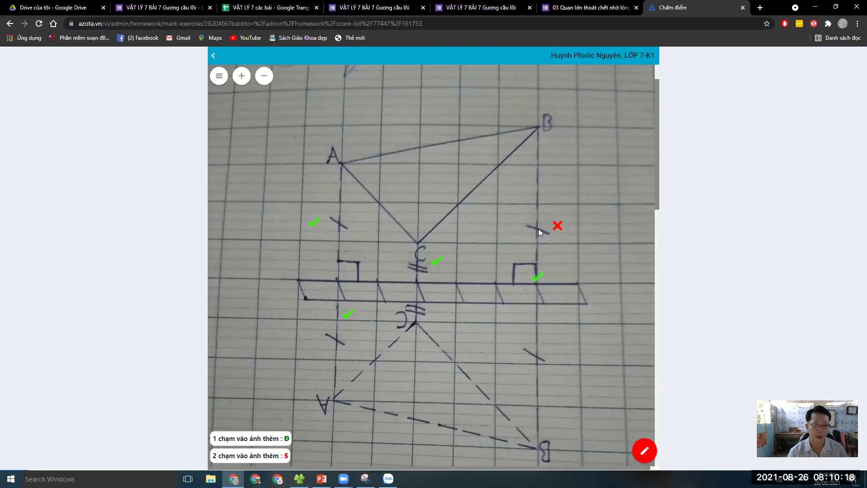
scroll(433, 341, "down", 3)
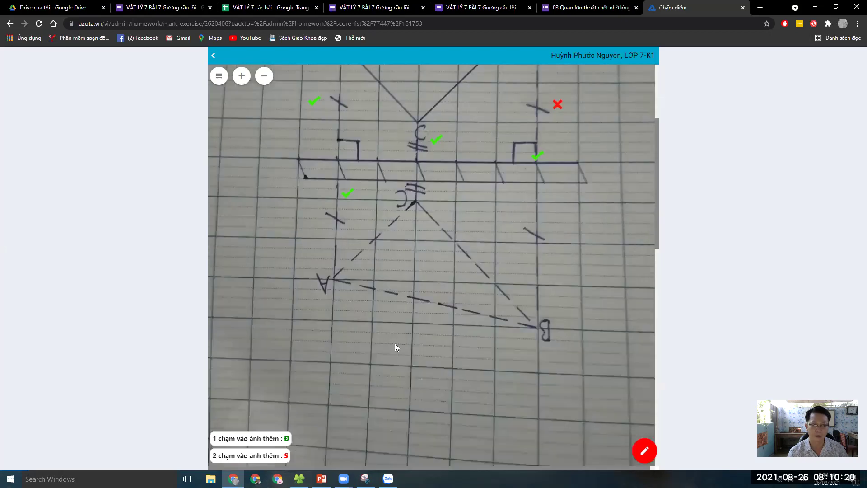
scroll(345, 309, "down", 8)
double_click(309, 274)
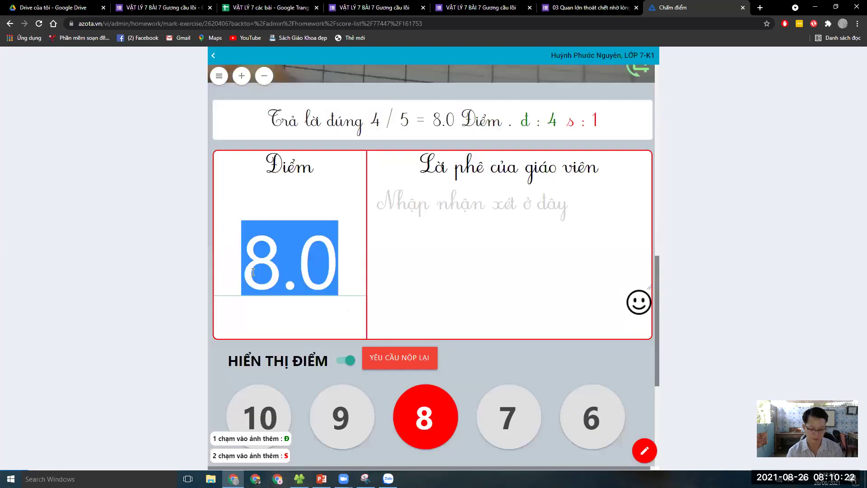
type("9")
scroll(454, 364, "down", 5)
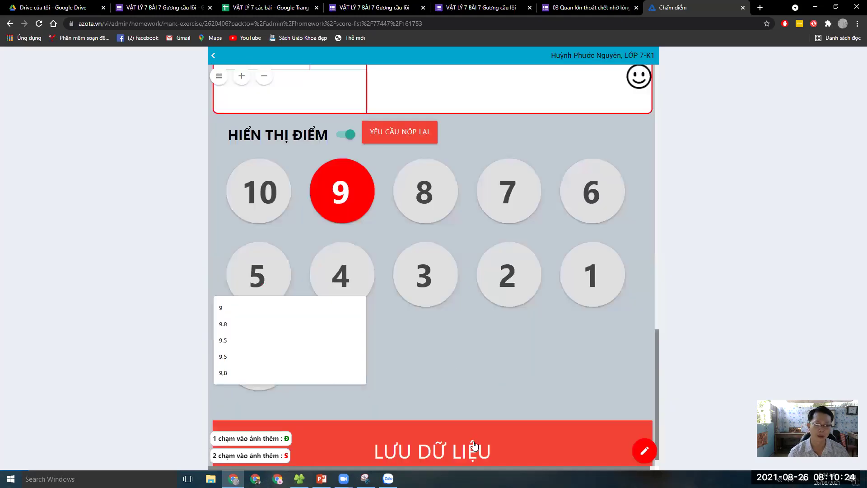
left_click(476, 431)
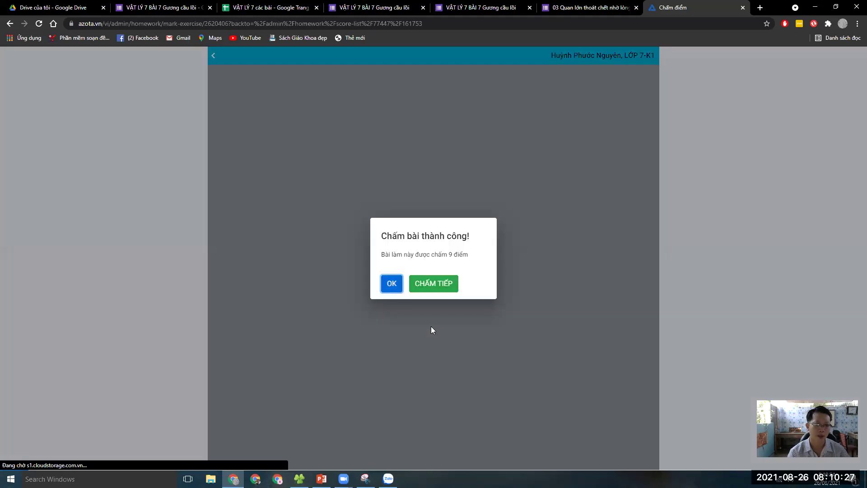
left_click(434, 286)
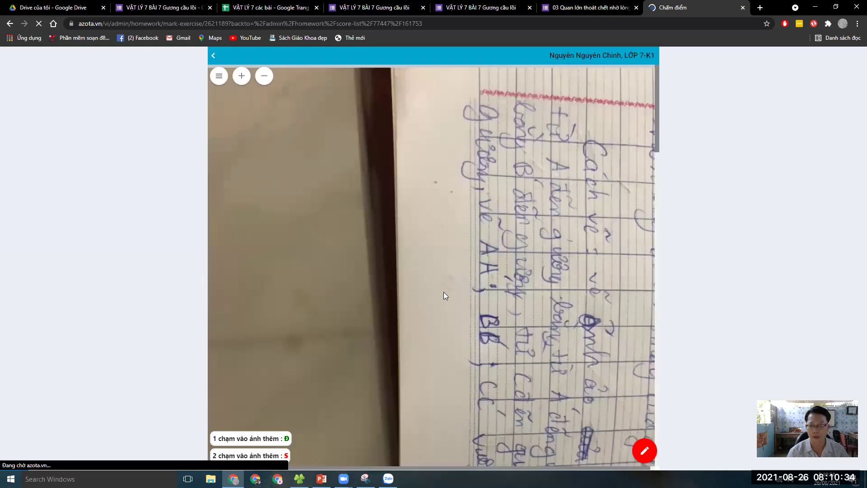
- Rotate the submission's sideways photos of the written method and the triangle drawing upright for grading
scroll(633, 381, "down", 5)
left_click(644, 384)
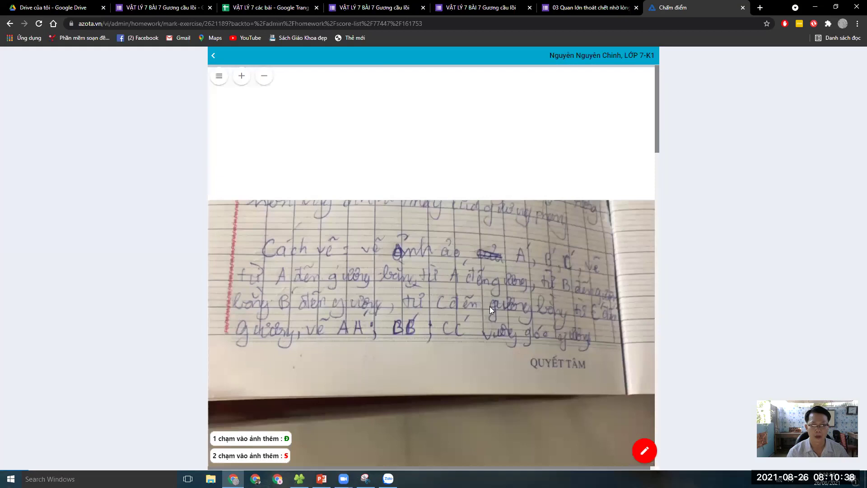
scroll(489, 305, "down", 10)
scroll(559, 320, "down", 5)
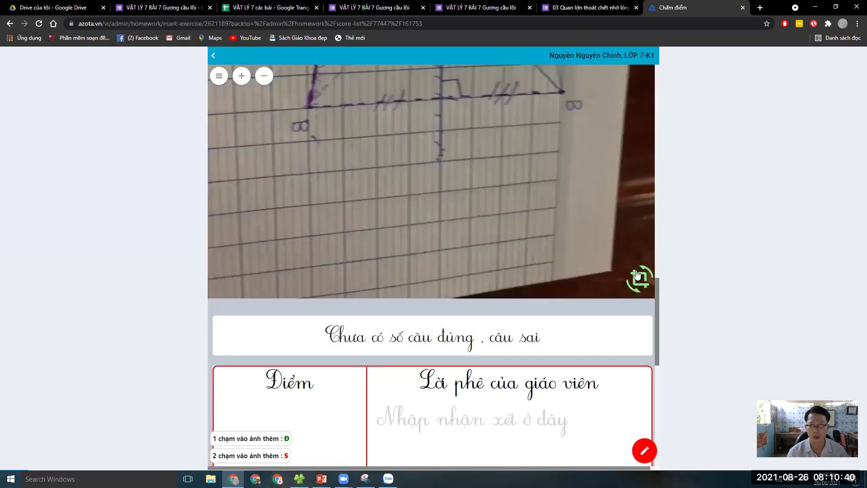
scroll(544, 273, "up", 8)
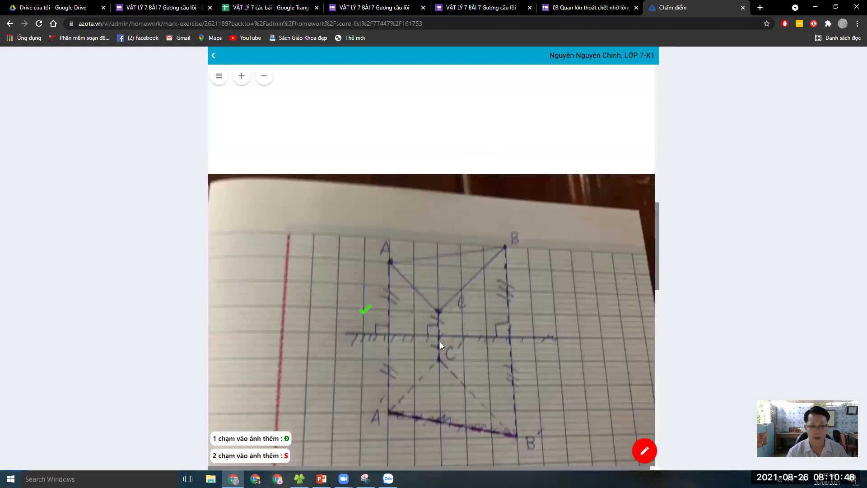
- Place correct marks beside the equal-distance signs for points C and B and inside the reflected triangle
left_click(450, 329)
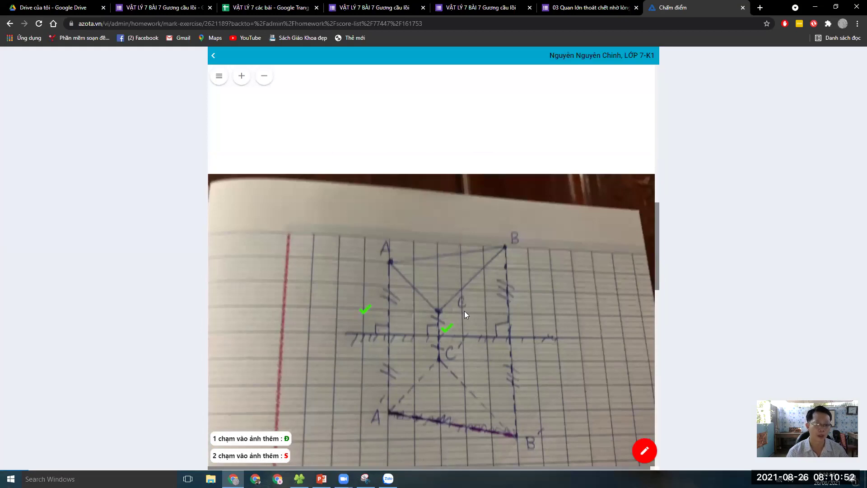
left_click(520, 286)
left_click(519, 284)
key("Delete")
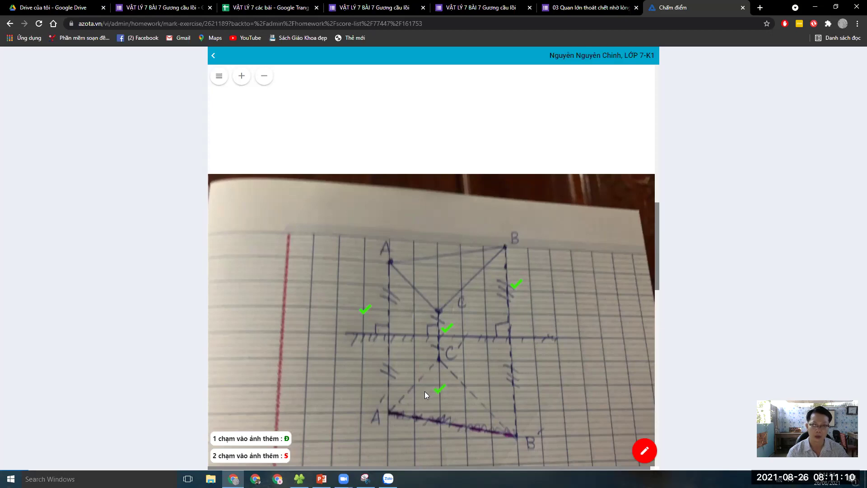
- Save the grading with a score of 10 and continue to the next student's submission
scroll(424, 392, "down", 5)
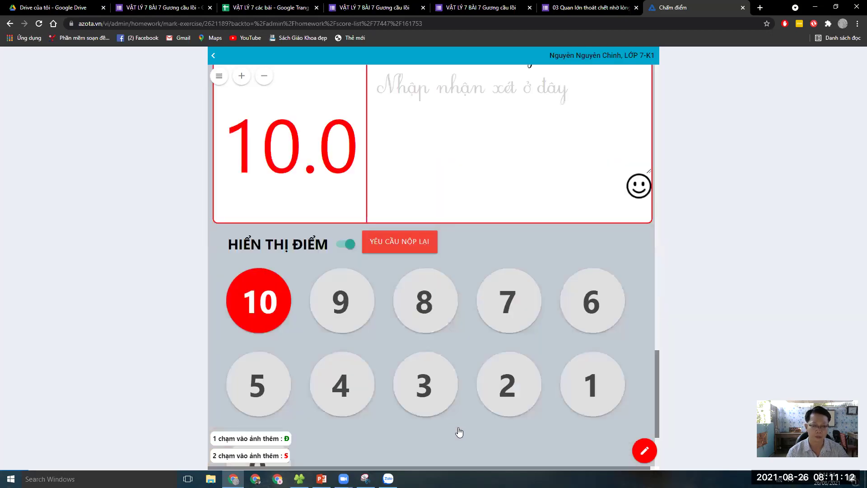
key("Return")
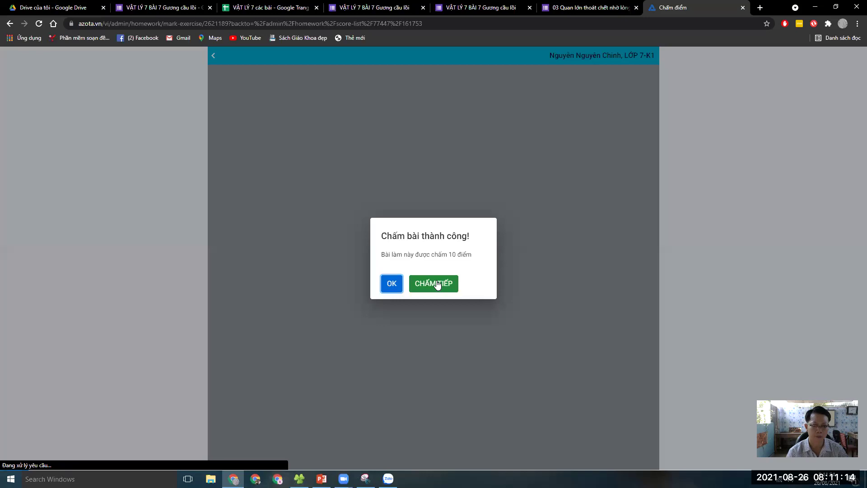
left_click(437, 284)
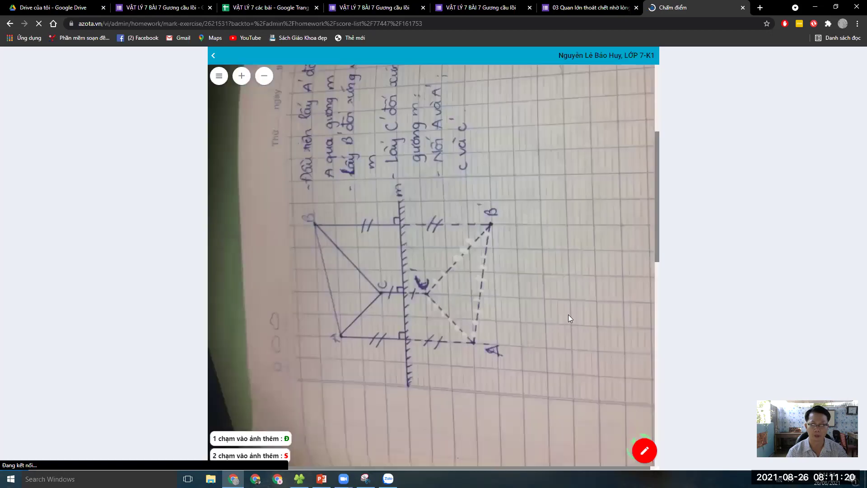
- Rotate the sideways photo upright and mark the A and C distances and reflected triangle correct, and the B distance wrong
left_click(644, 424)
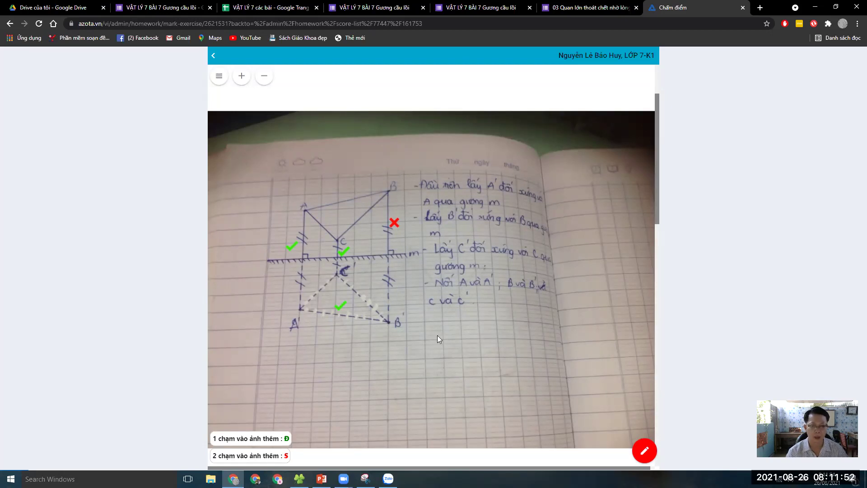
- Set this submission's score to 9, save the grading and continue to the next student's submission
scroll(437, 335, "down", 5)
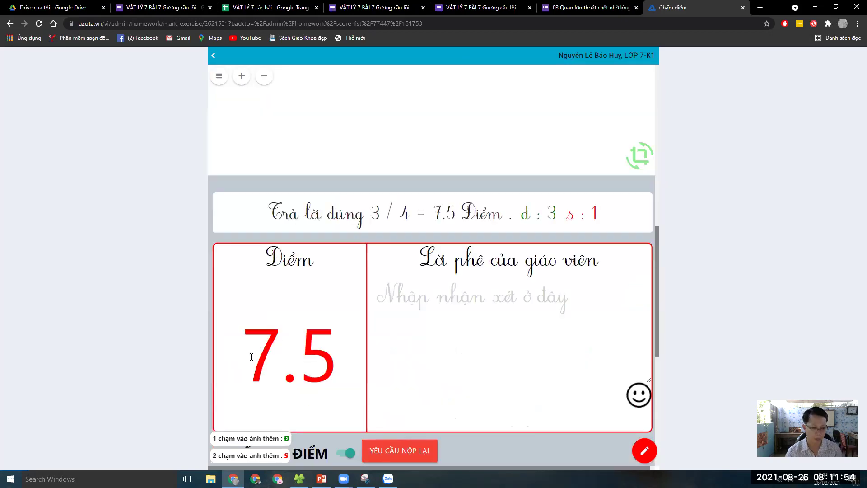
double_click(251, 357)
type("9")
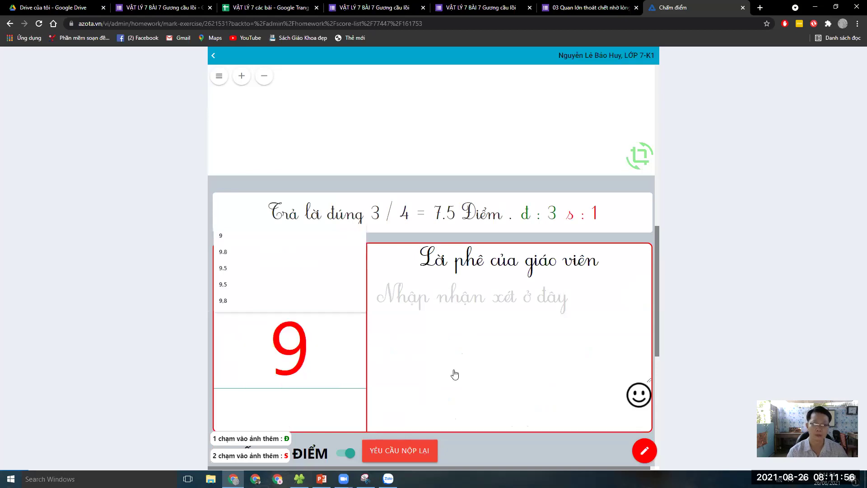
scroll(454, 374, "down", 7)
left_click(442, 436)
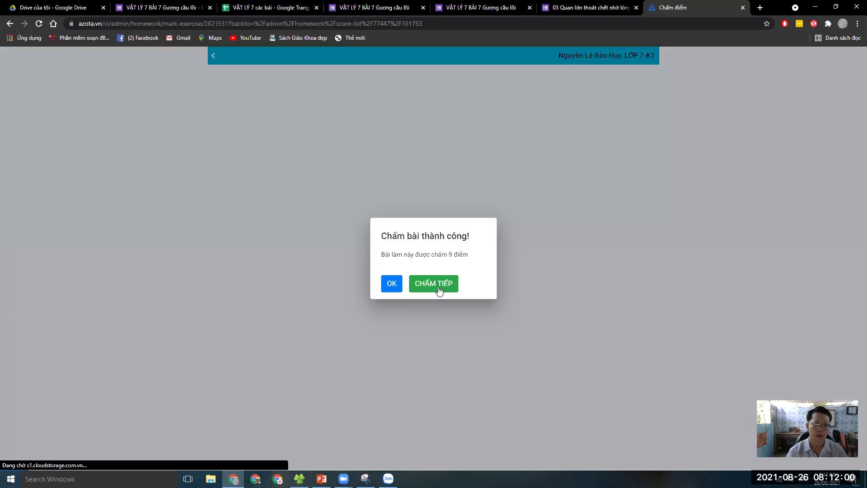
left_click(438, 289)
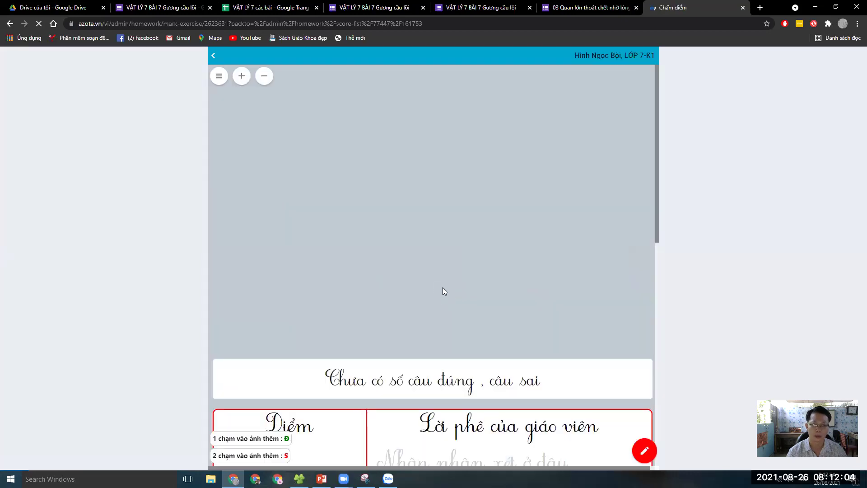
- Mark point A's distance sign correct, and mark point C's reflection line and the reflected triangle wrong
scroll(442, 288, "down", 2)
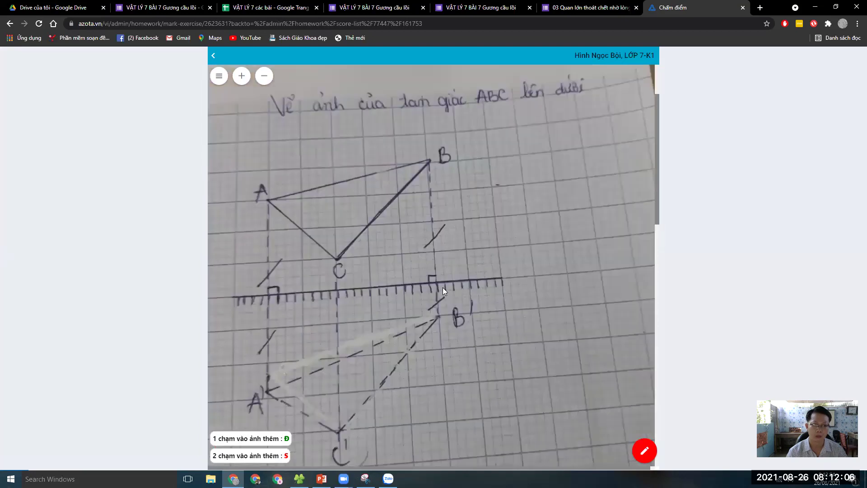
scroll(443, 288, "down", 1)
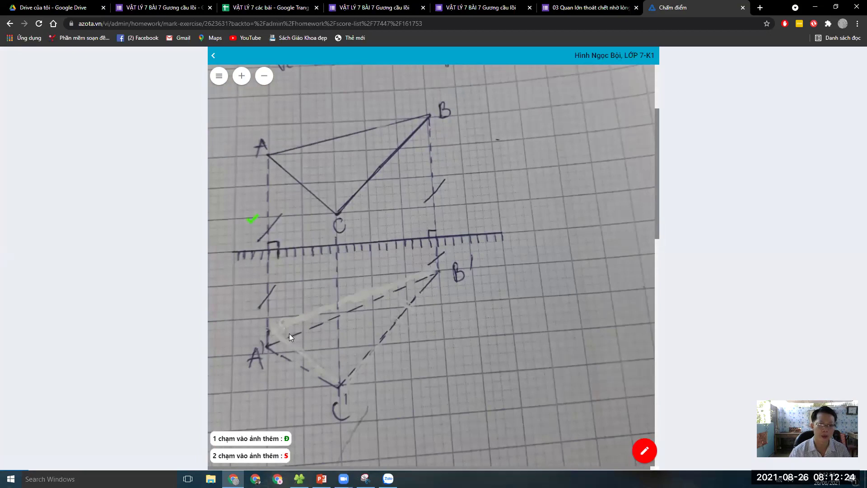
left_click(337, 277)
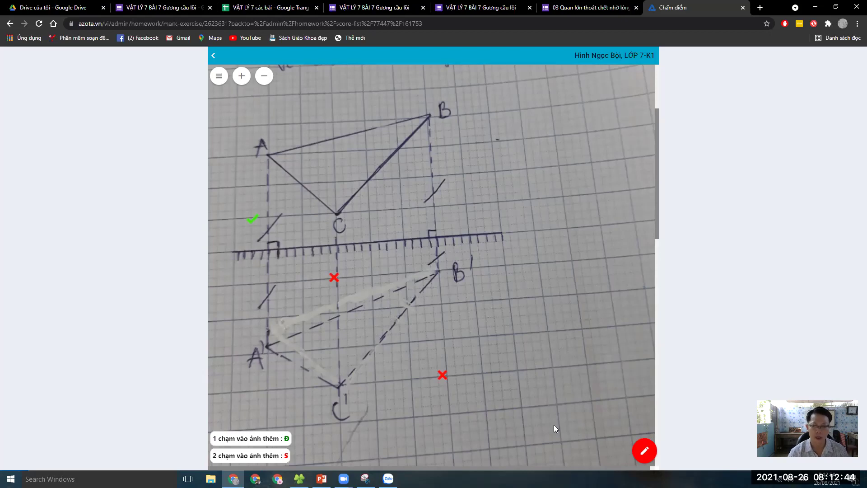
- Add the red text comment "làm lại" on the photo beside the student's drawing
left_click(643, 452)
left_click(640, 456)
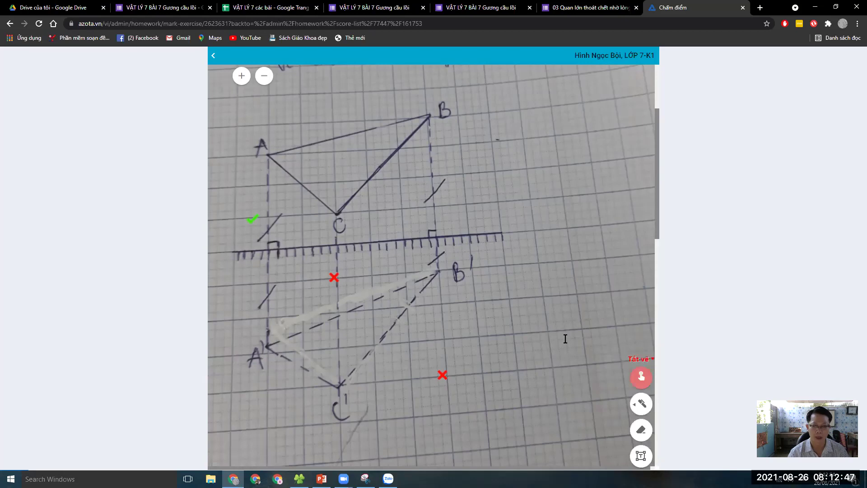
left_click(564, 250)
type("lam")
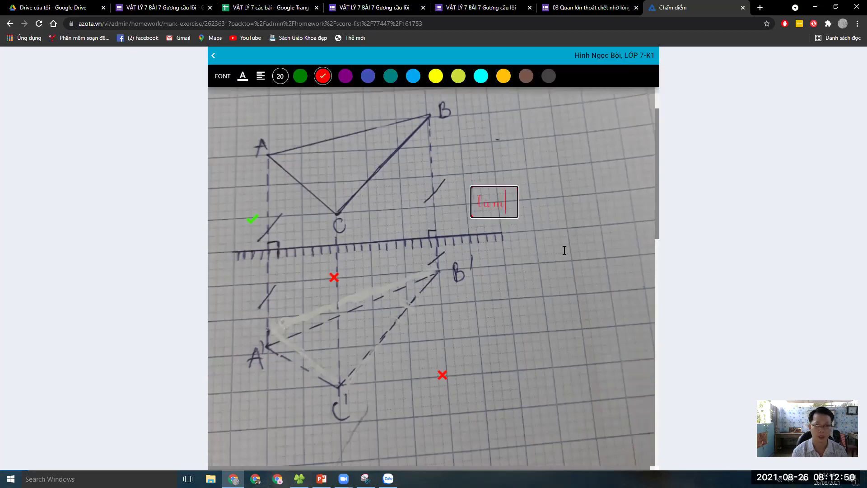
type(" lại")
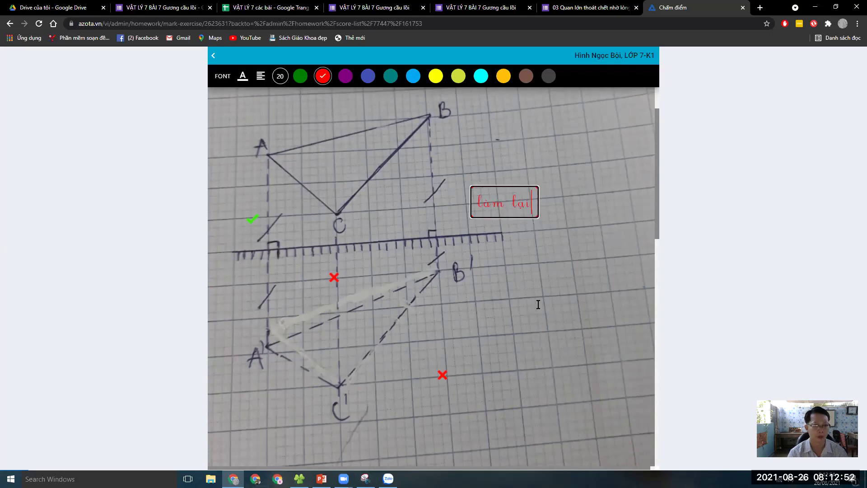
left_click(498, 308)
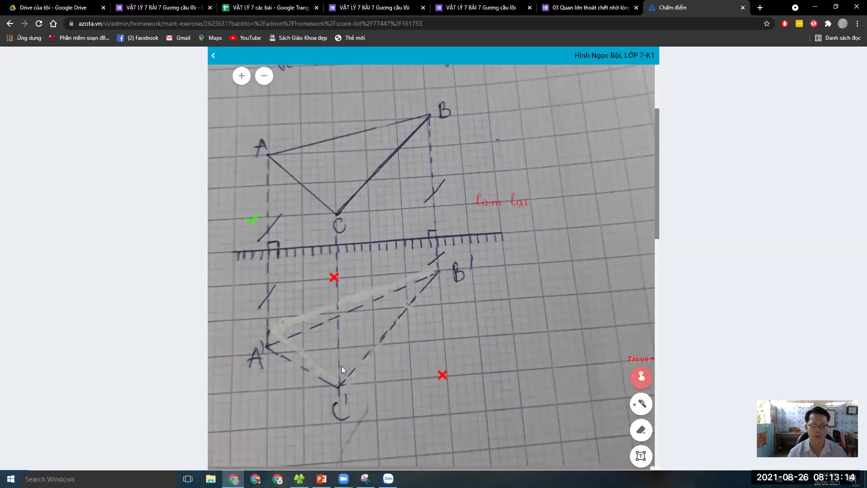
- Request that the student resubmit the homework, giving "sai nhiều" as the reason, and confirm the request
scroll(368, 345, "down", 7)
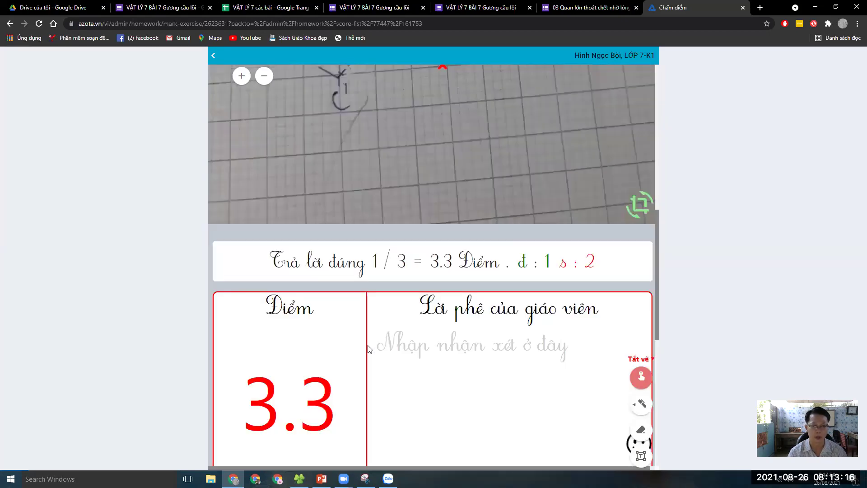
scroll(367, 345, "down", 2)
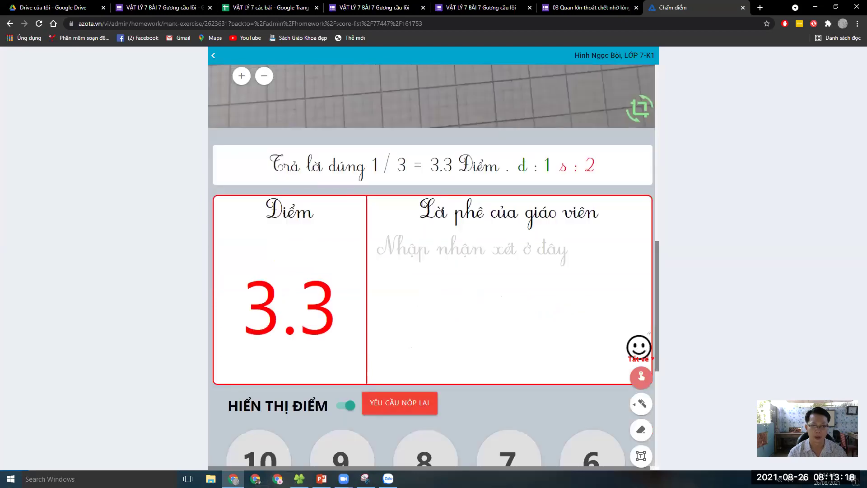
scroll(402, 183, "down", 5)
left_click(401, 181)
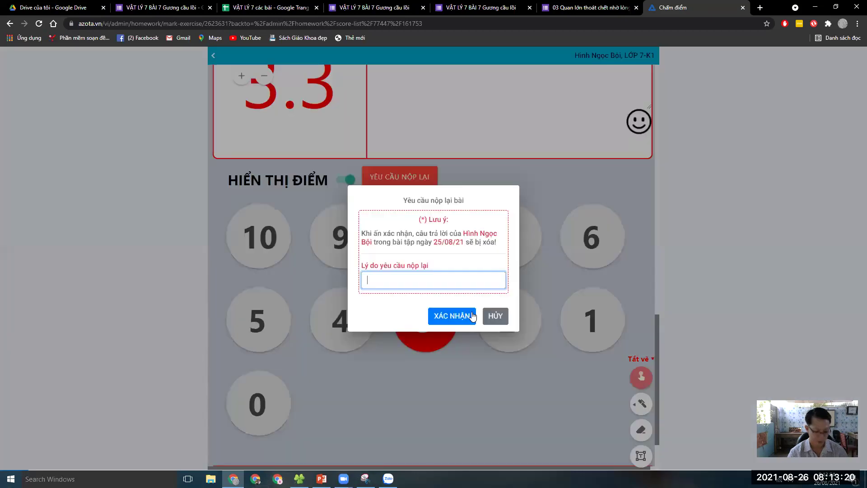
type("sai n")
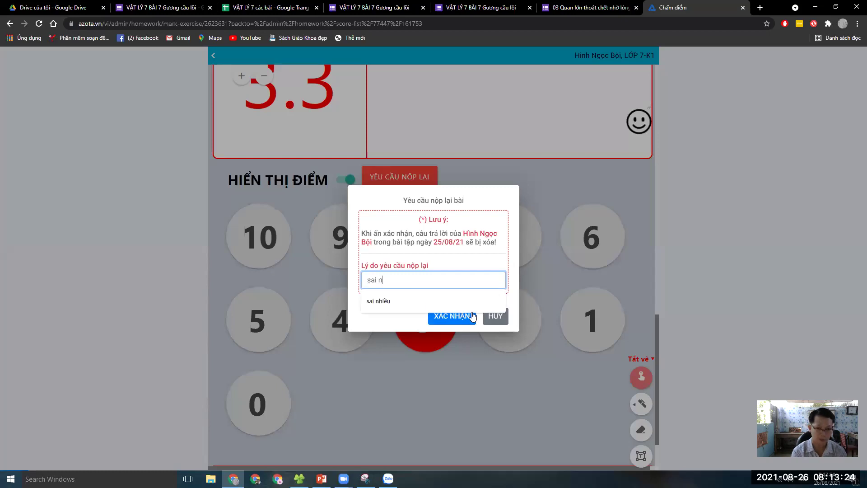
left_click(471, 311)
left_click(466, 316)
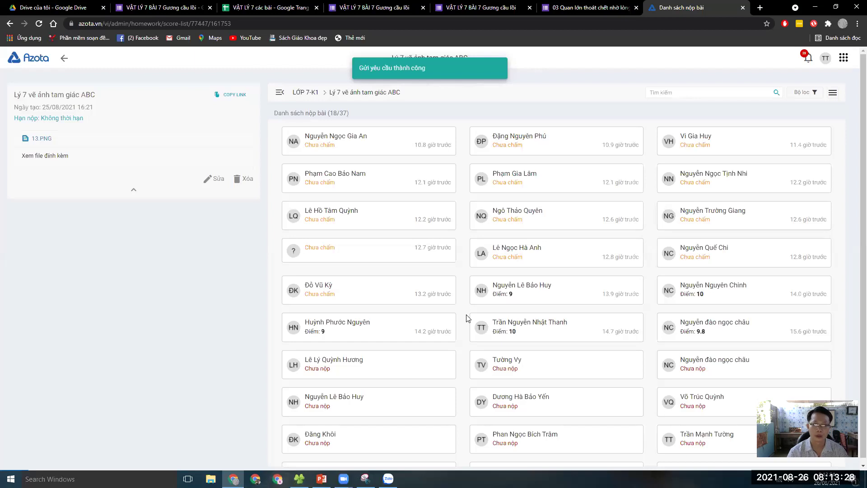
- Open the last ungraded submission in the list and place seven correct marks beside its distance signs, right angles and reflected triangle
left_click(322, 297)
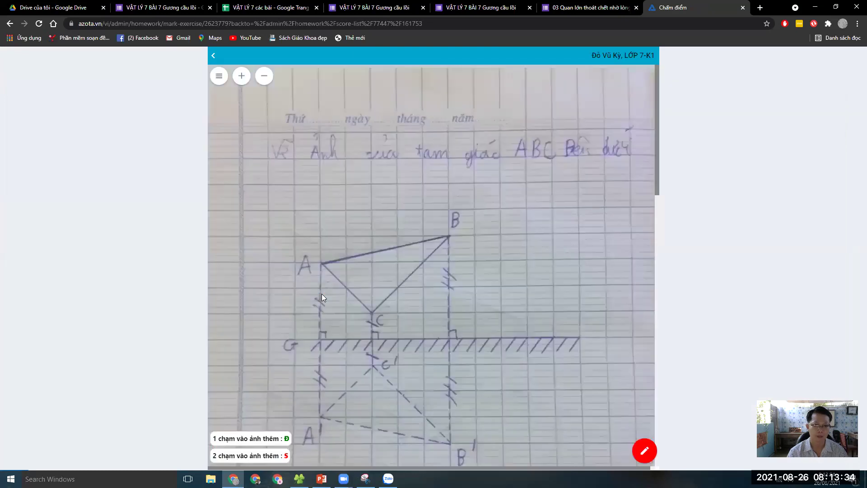
scroll(337, 233, "down", 2)
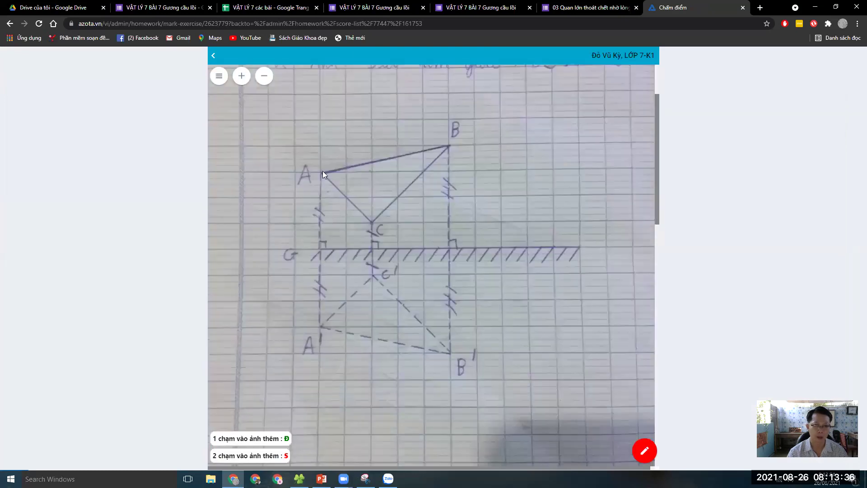
left_click(307, 213)
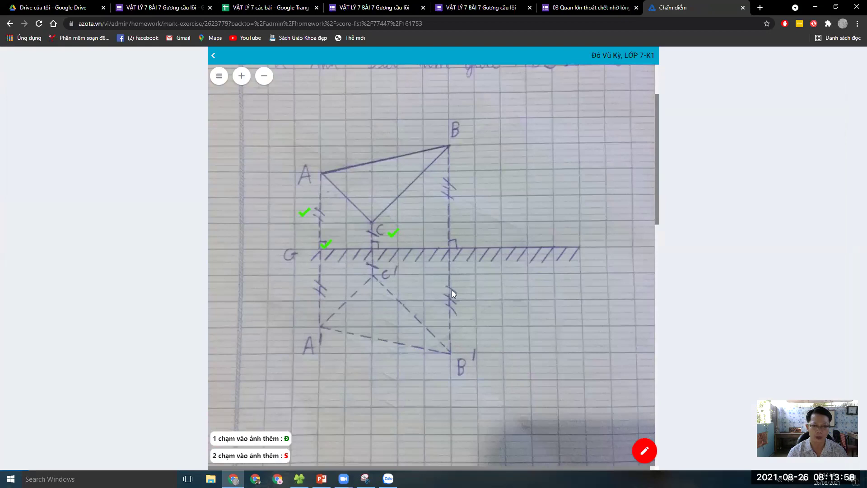
left_click(463, 306)
left_click(462, 186)
left_click(461, 238)
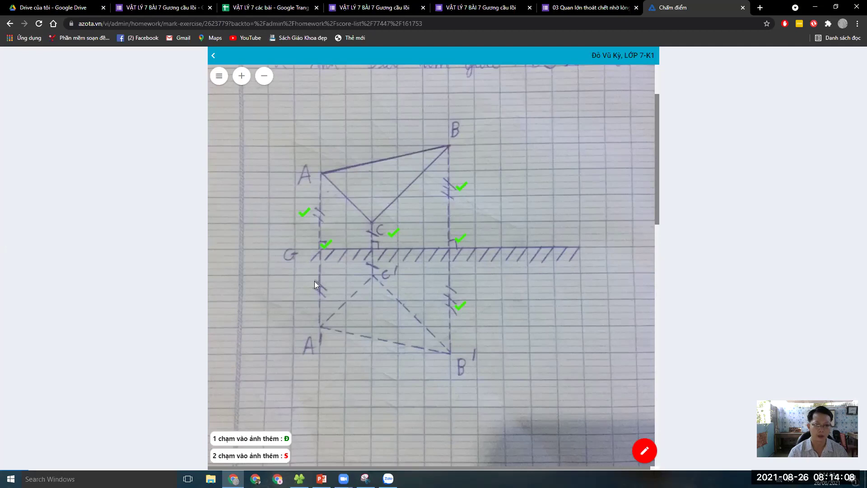
left_click(387, 335)
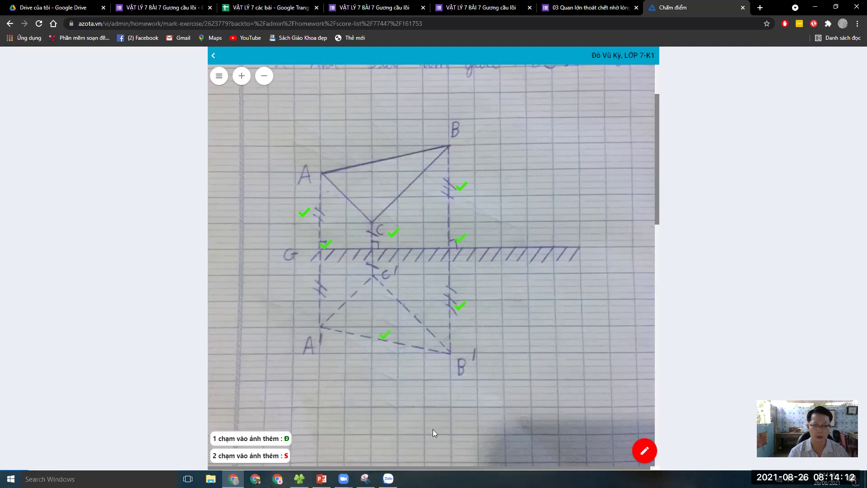
- Save this submission's grading with a score of 10 and continue to the next one
scroll(431, 431, "down", 5)
scroll(462, 427, "down", 5)
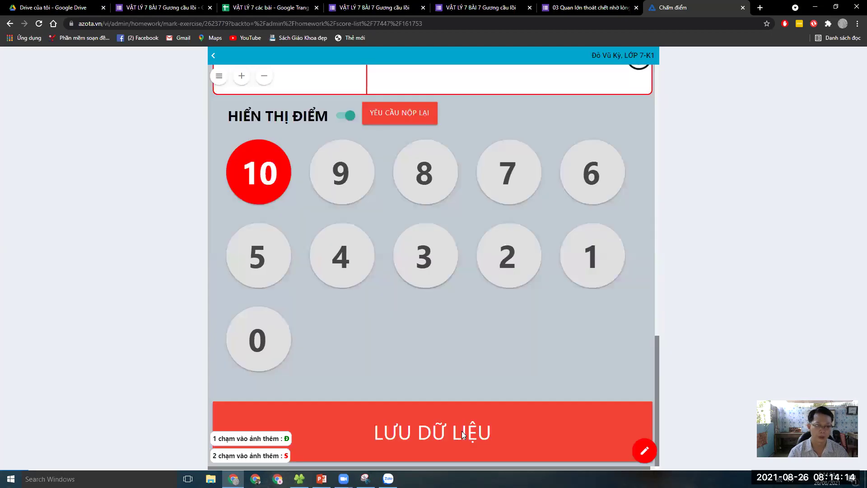
left_click(461, 430)
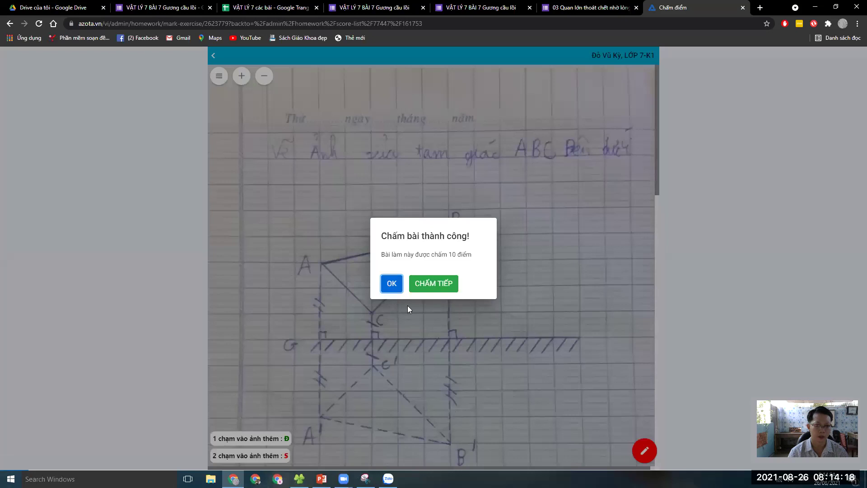
left_click(433, 284)
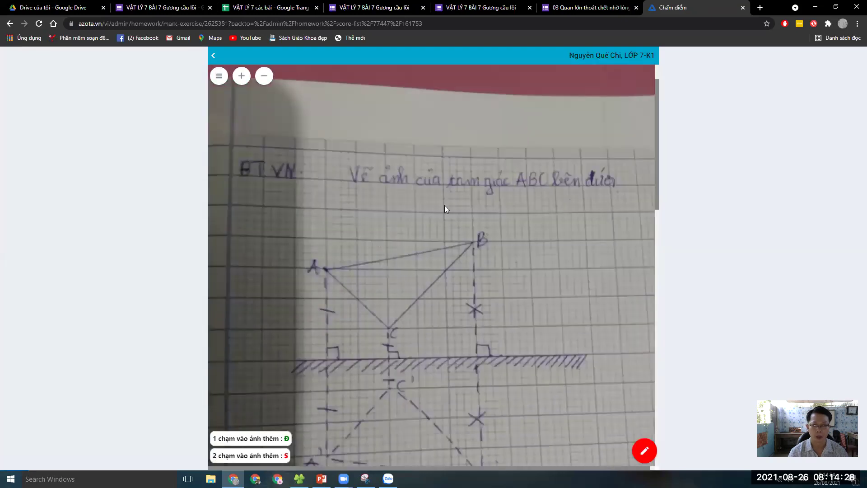
- Place correct marks by the A and B distance signs, their right angles and the reflected triangle, and a wrong mark beside point C
scroll(344, 231, "down", 1)
scroll(322, 196, "down", 2)
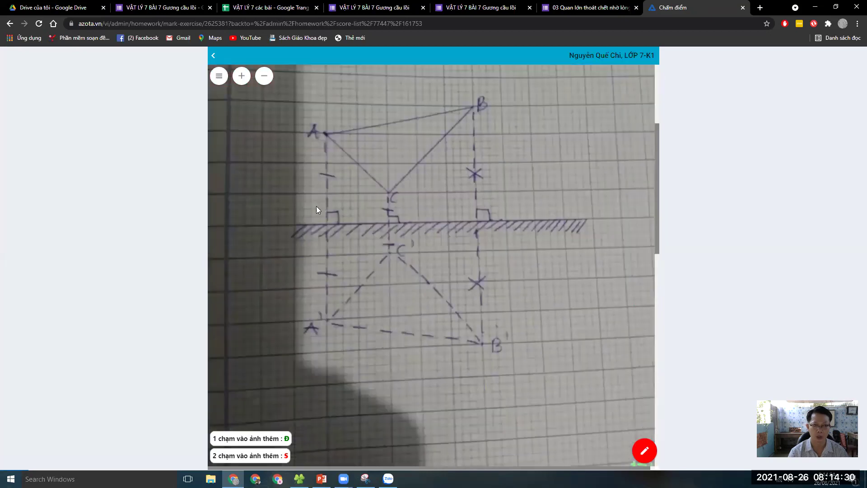
left_click(335, 211)
left_click(347, 218)
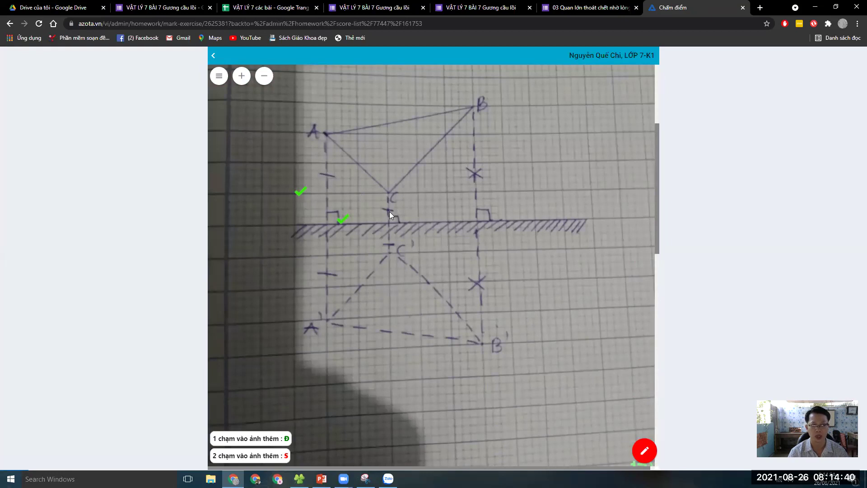
left_click(491, 173)
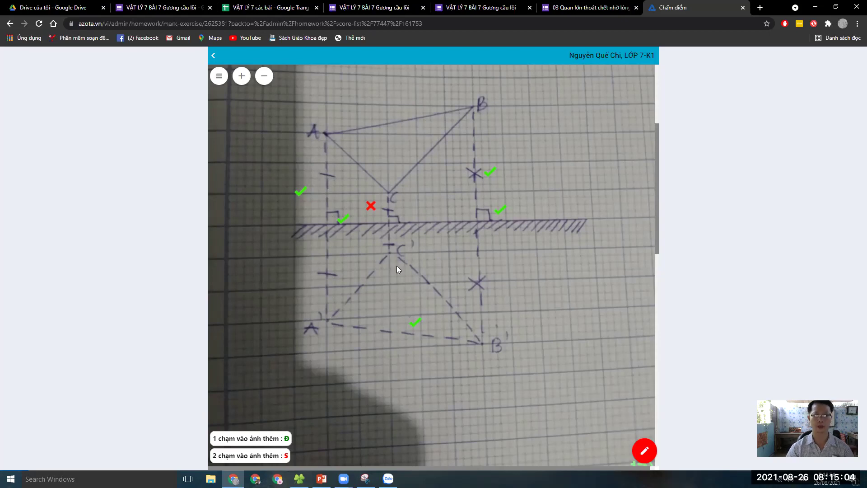
- Set this submission's score to 9, save the grading and continue to the next submission
scroll(437, 363, "down", 6)
left_click(480, 206)
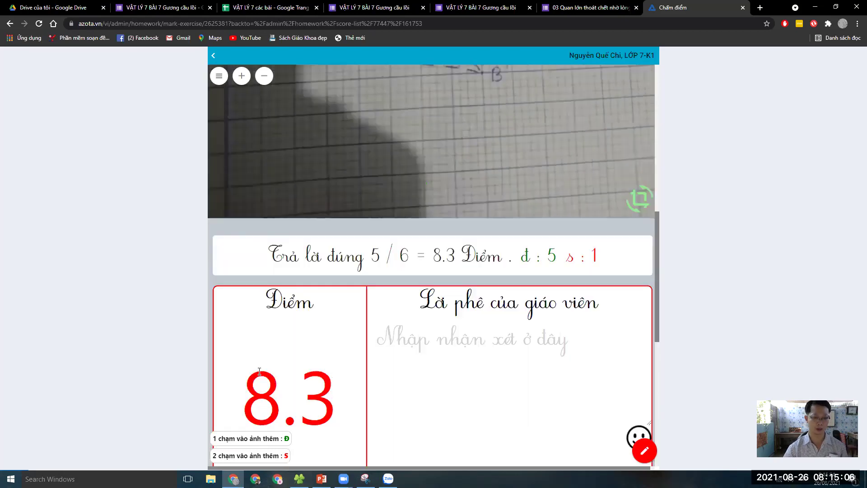
type("9")
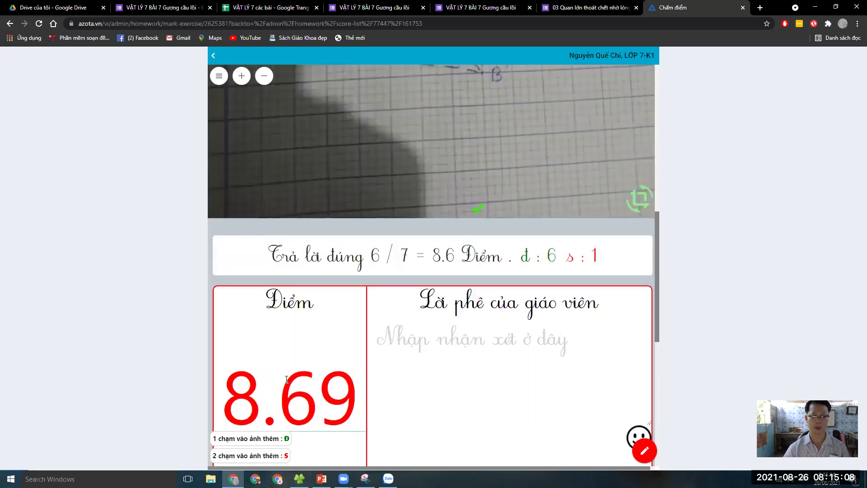
left_click(247, 378, "shift")
double_click(241, 378)
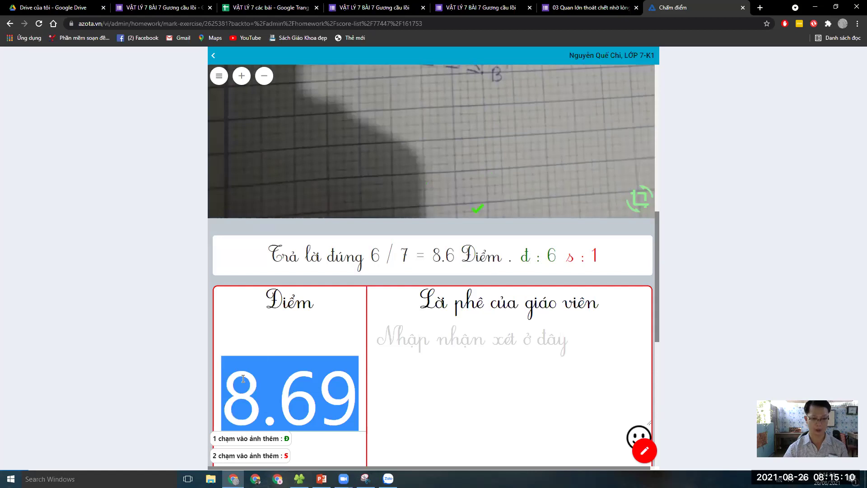
type("9")
scroll(456, 443, "down", 8)
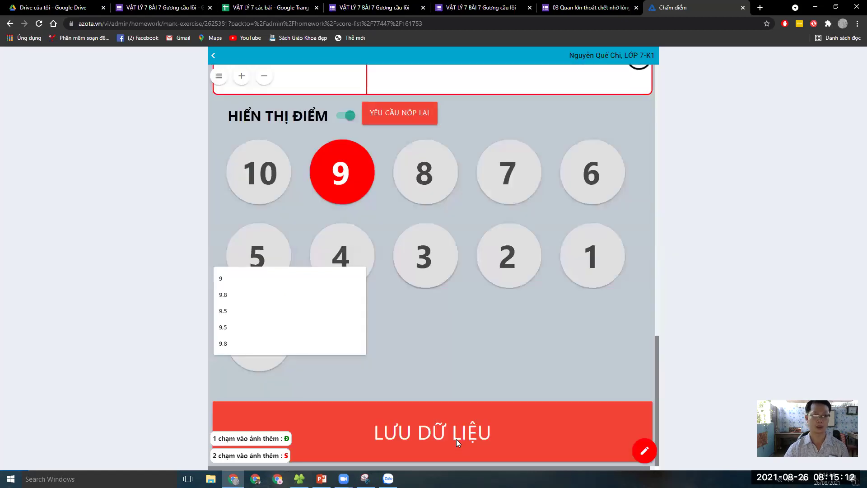
left_click(456, 439)
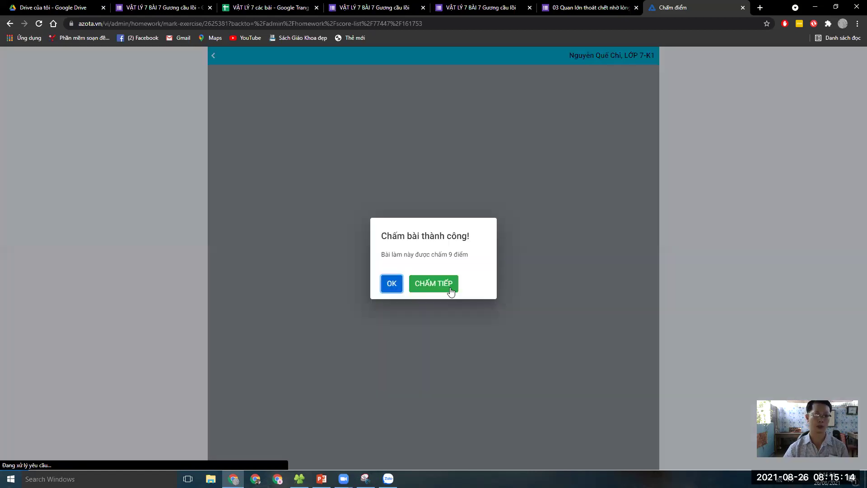
left_click(451, 289)
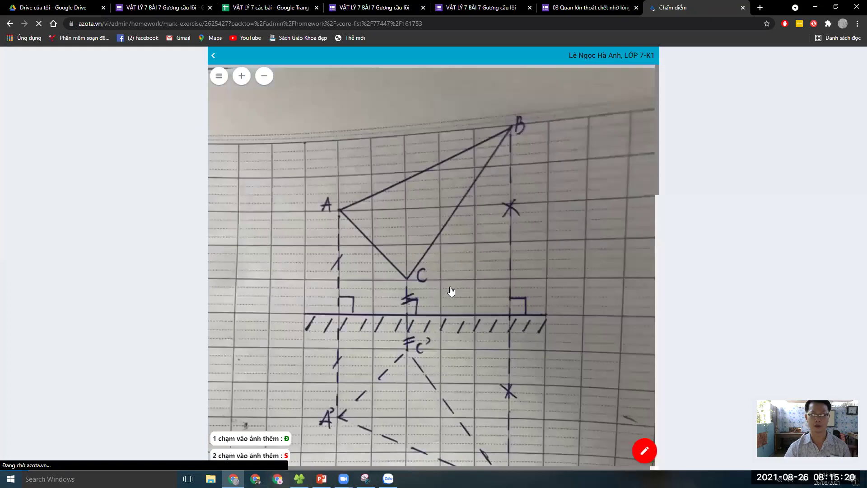
- Place five correct marks by the drawing's distance signs and right angles, and save the grading with a score of 10, continuing to the next submission
scroll(447, 284, "down", 1)
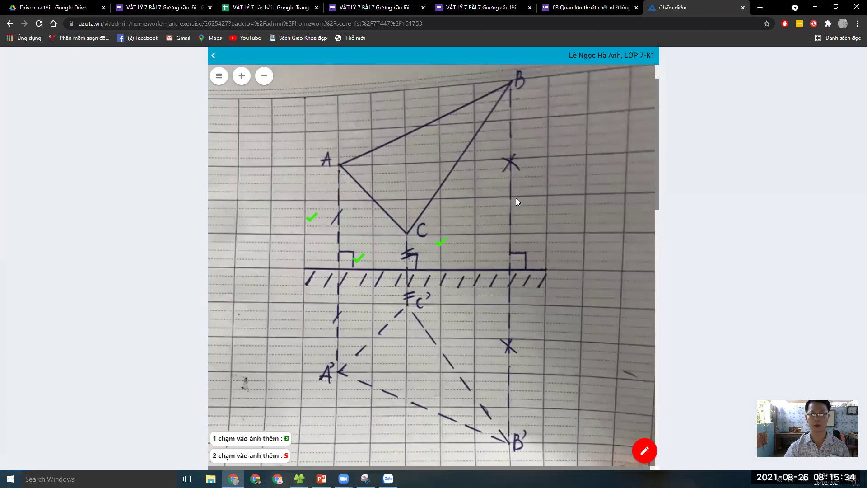
left_click(527, 259)
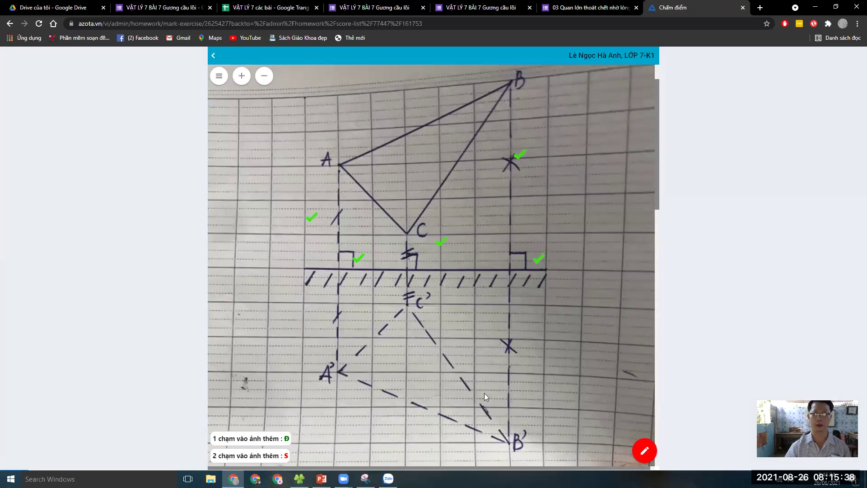
scroll(461, 334, "down", 4)
scroll(448, 321, "down", 3)
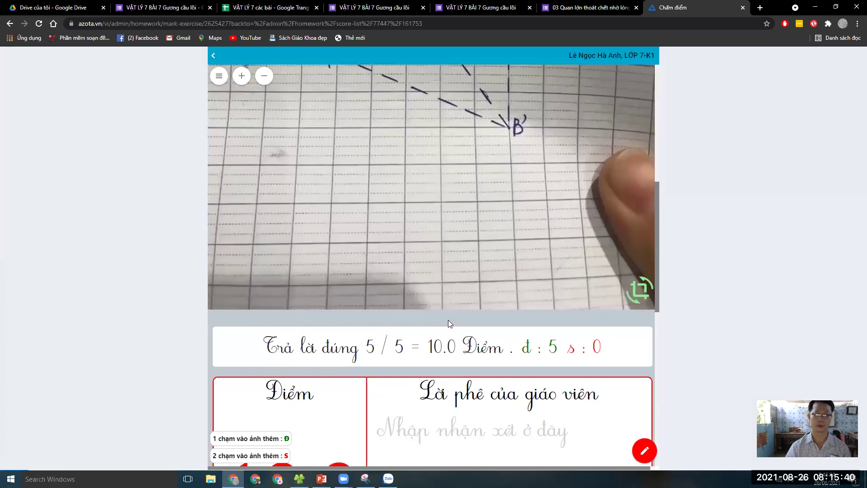
scroll(440, 370, "down", 8)
scroll(436, 425, "down", 1)
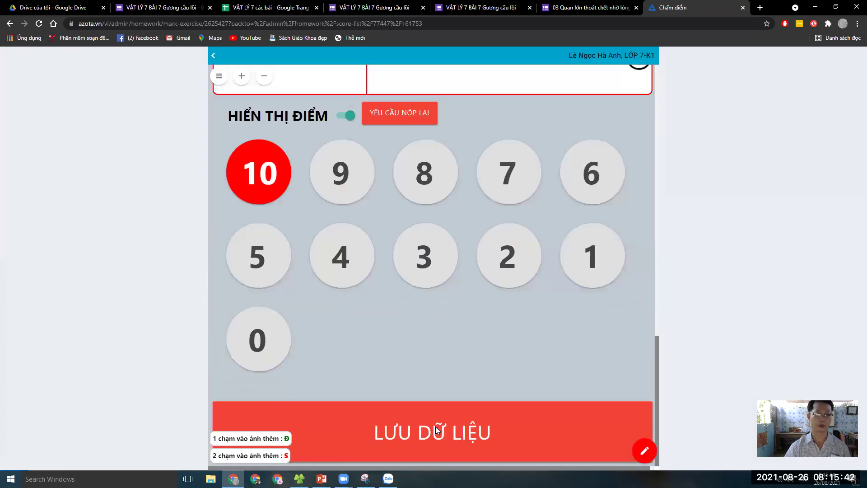
left_click(435, 426)
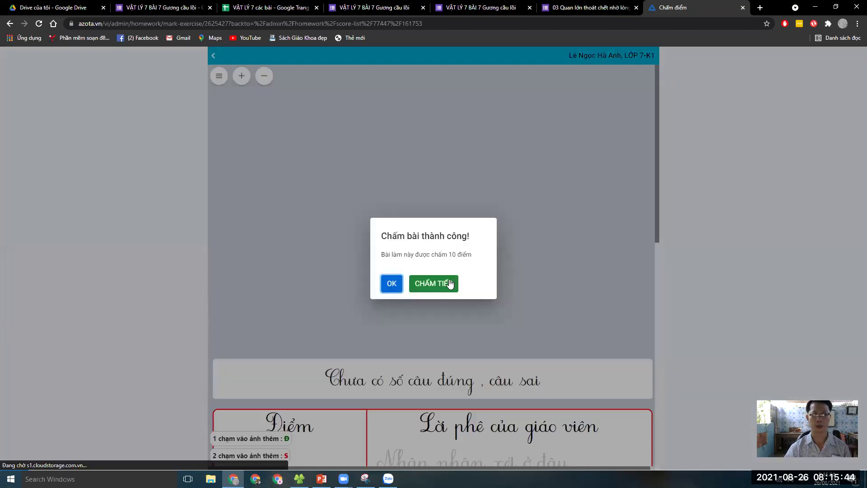
left_click(449, 283)
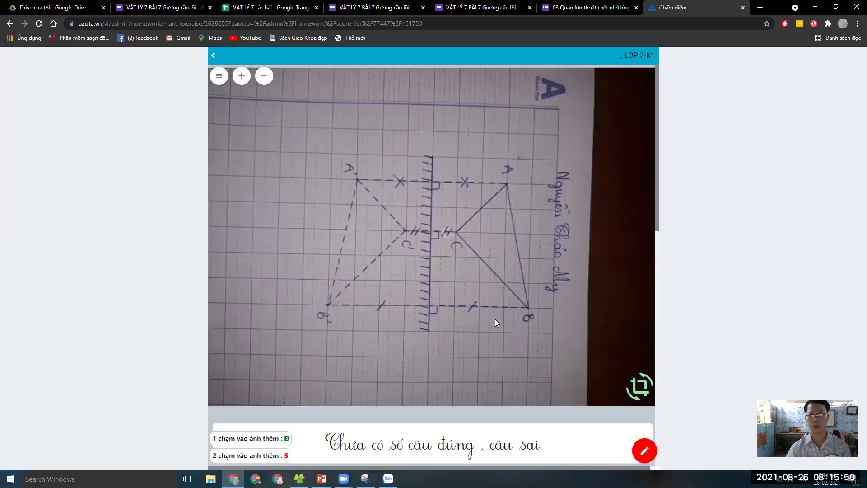
- Rotate the photo upright and place seven correct marks beside the A, B and C distance signs, their right angles and the reflected triangle
left_click(638, 389)
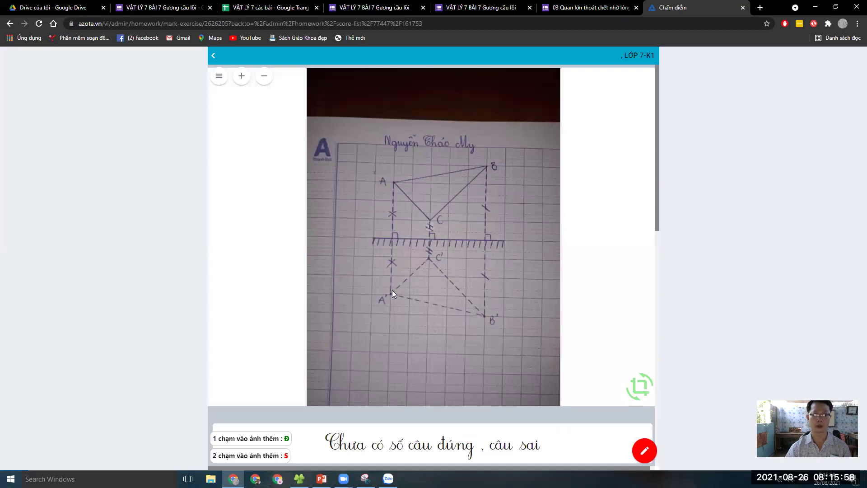
left_click(384, 230)
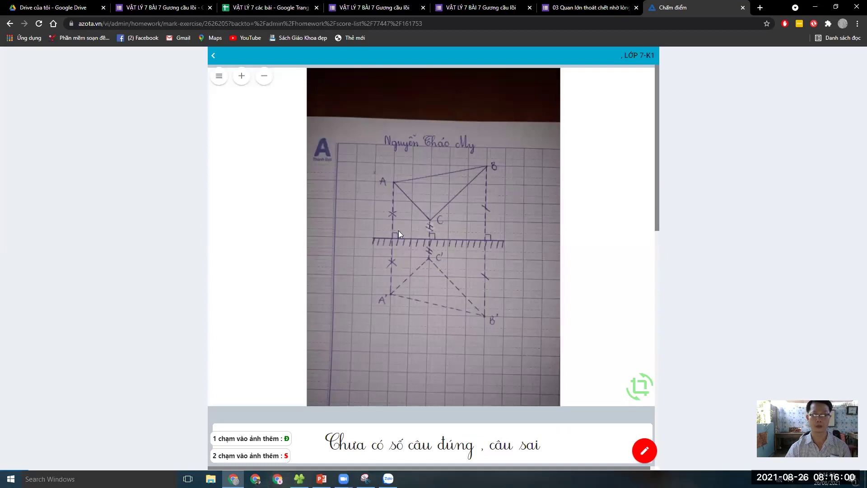
left_click(422, 229)
left_click(440, 232)
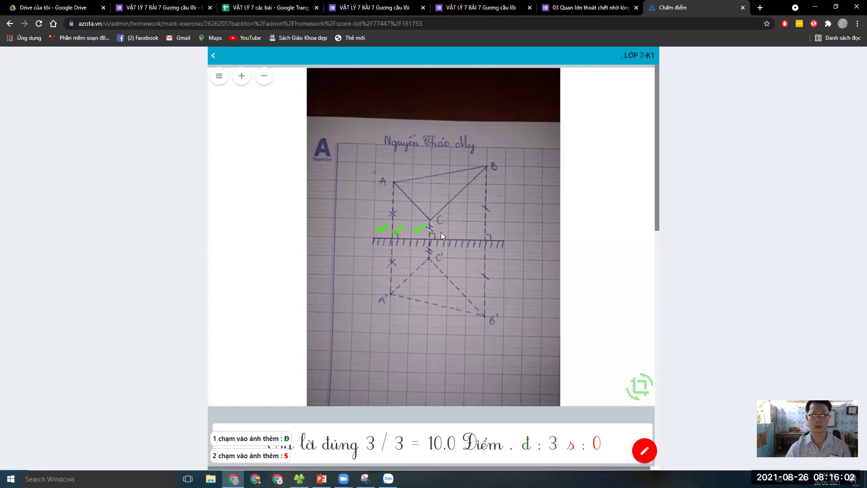
left_click(444, 233)
left_click(506, 232)
left_click(494, 211)
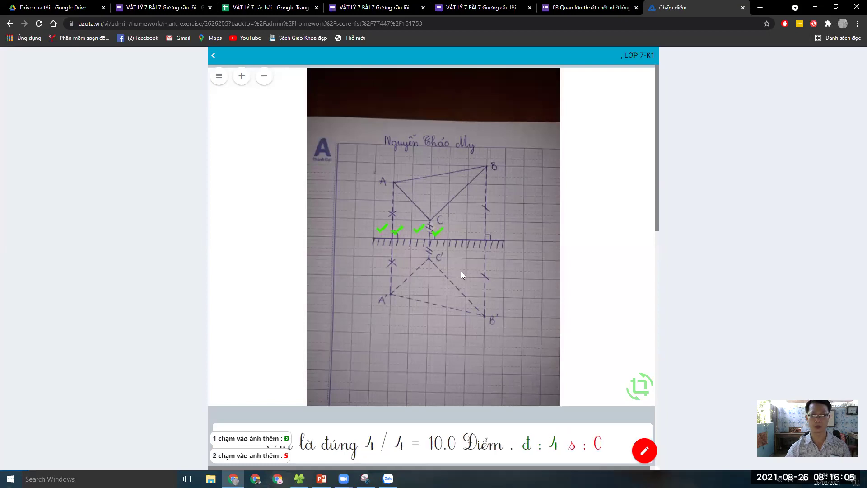
left_click(420, 274)
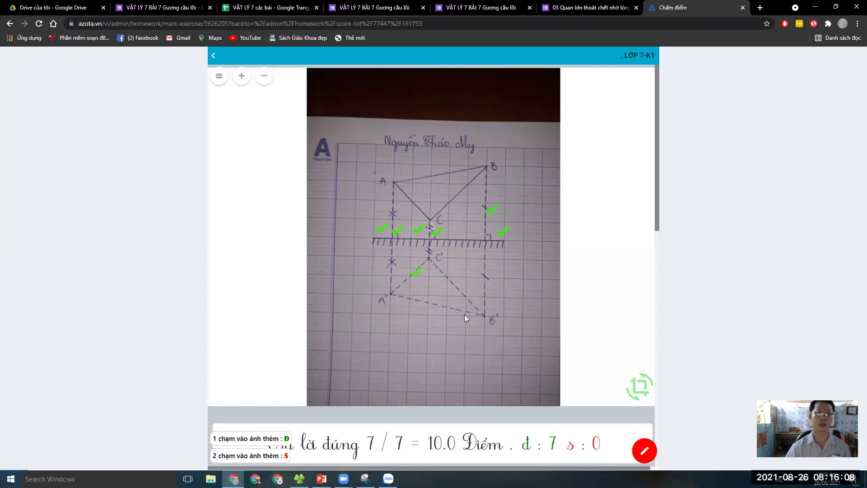
- Save this submission's grading with a score of 10 and continue to the next one
scroll(464, 314, "down", 1)
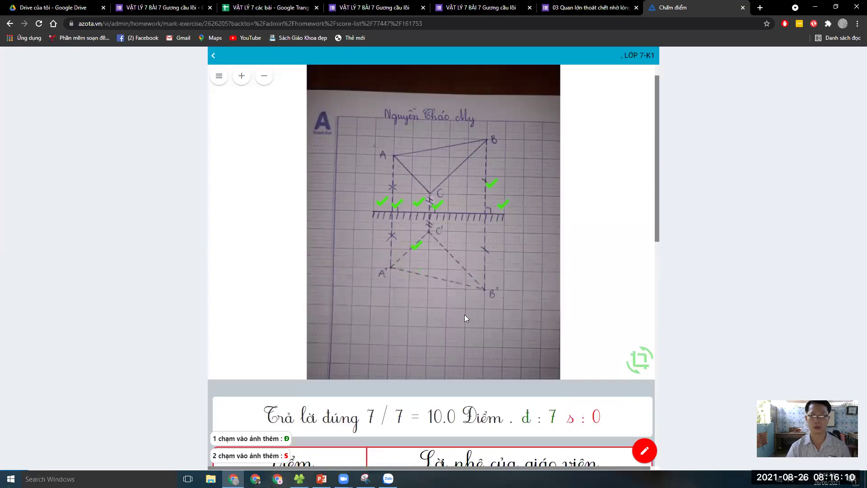
scroll(461, 344, "down", 6)
scroll(426, 424, "down", 5)
left_click(426, 424)
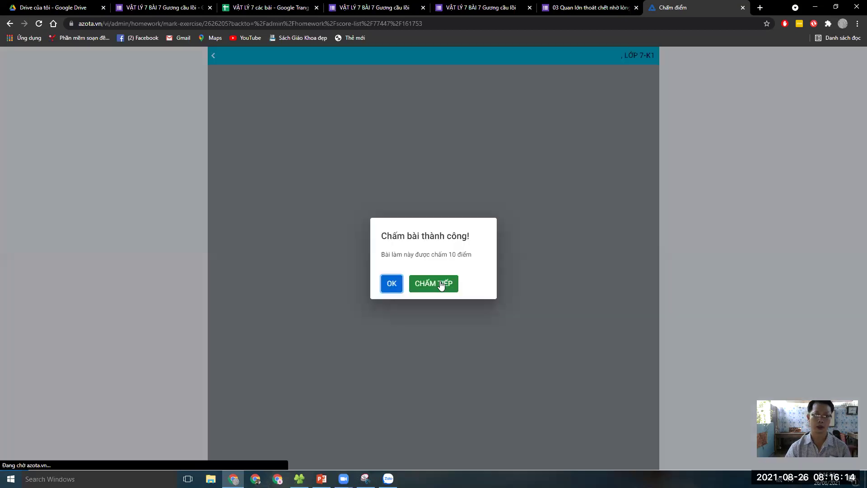
left_click(441, 284)
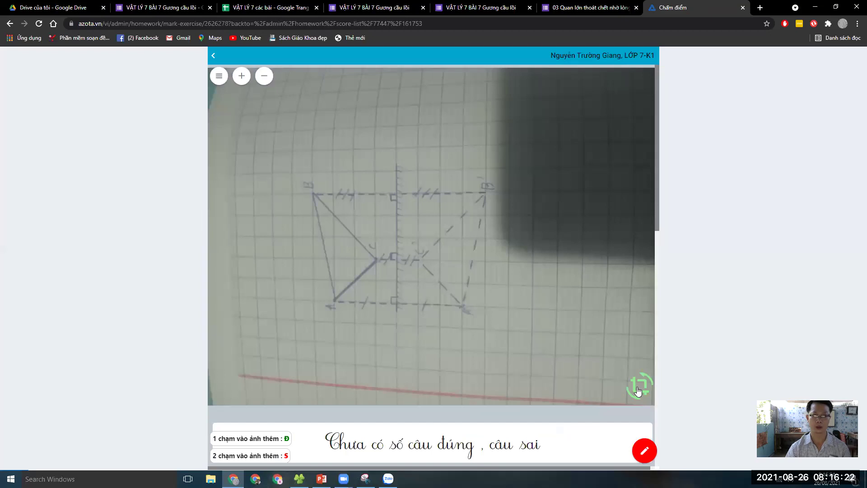
- Rotate the sideways photo until triangle ABC is upright above the mirror, and place six correct marks beside the distance signs and right angles
left_click(638, 389)
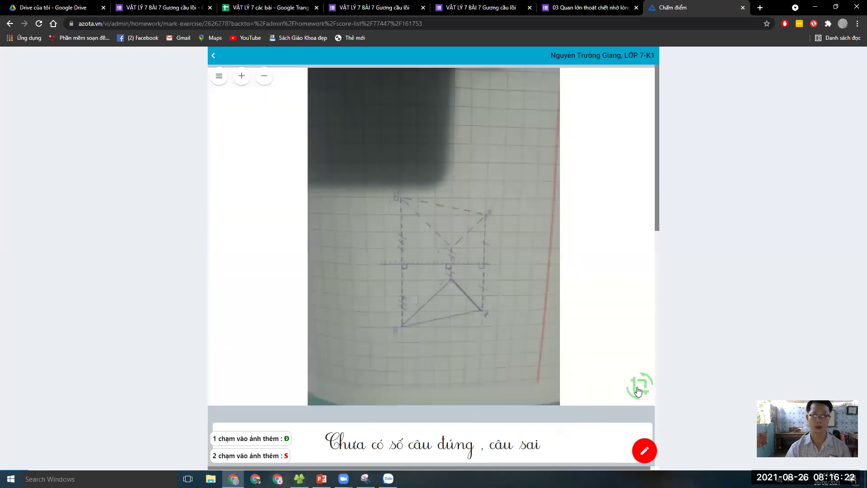
left_click(637, 387)
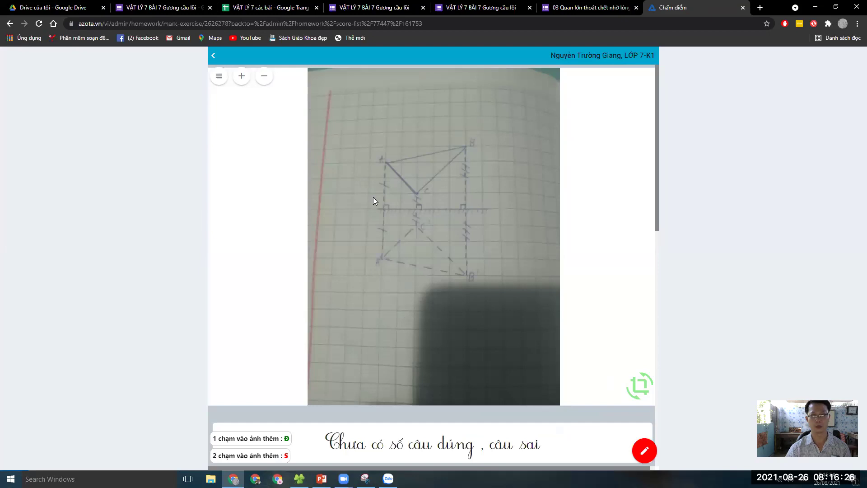
left_click(392, 199)
left_click(404, 217)
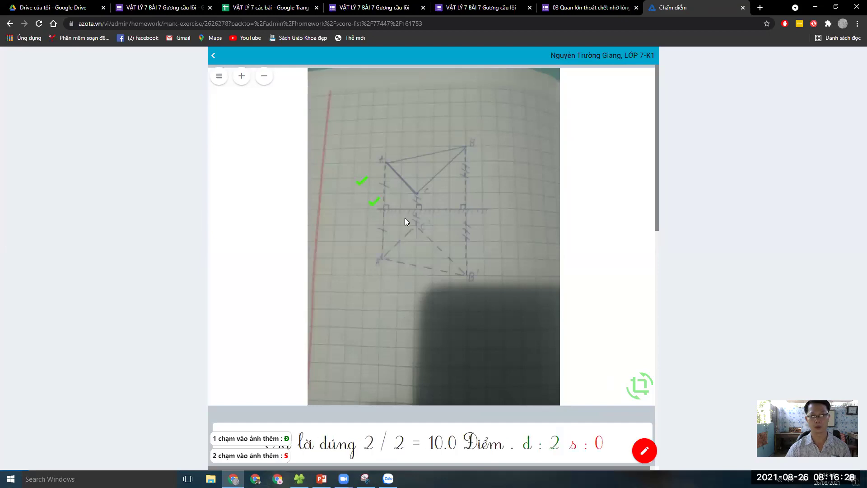
left_click(434, 214)
left_click(432, 234)
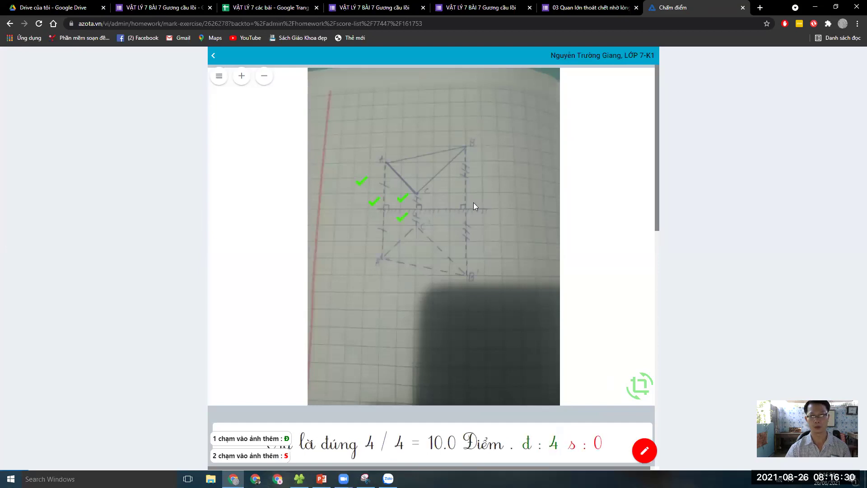
left_click(471, 222)
left_click(452, 200)
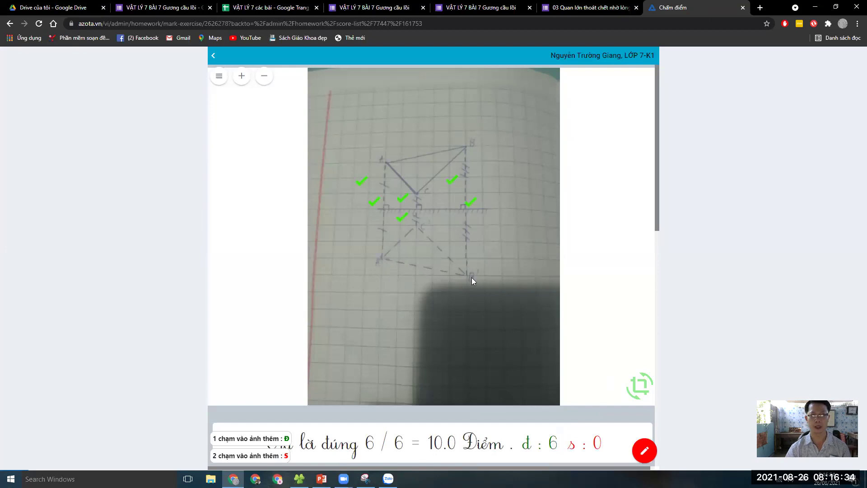
- Save the grading of the six-mark drawing with a score of 10 and continue to the next submission
scroll(434, 272, "down", 1)
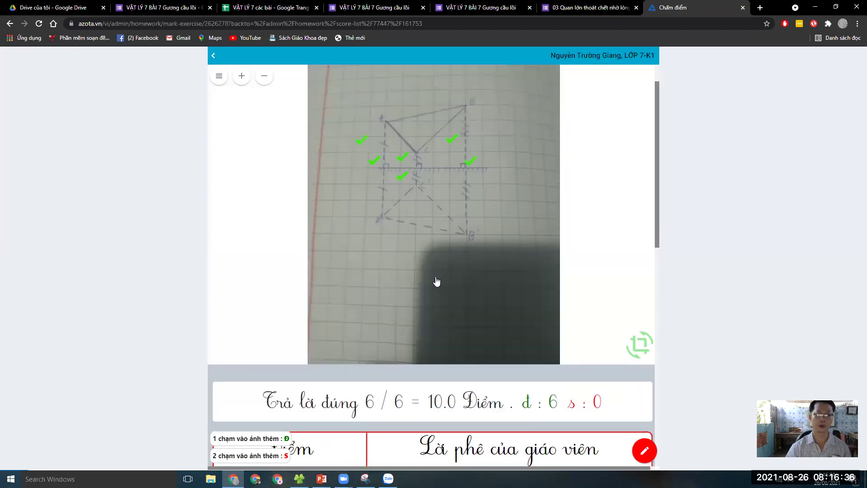
scroll(451, 310, "down", 10)
left_click(454, 434)
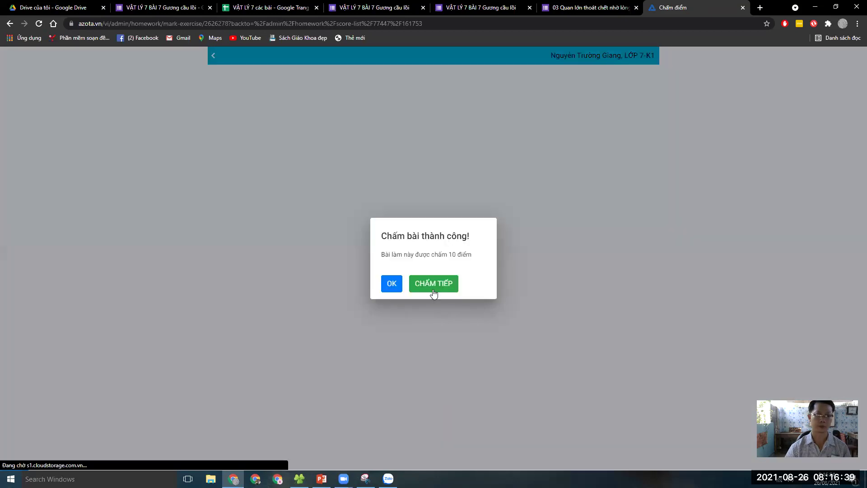
left_click(434, 292)
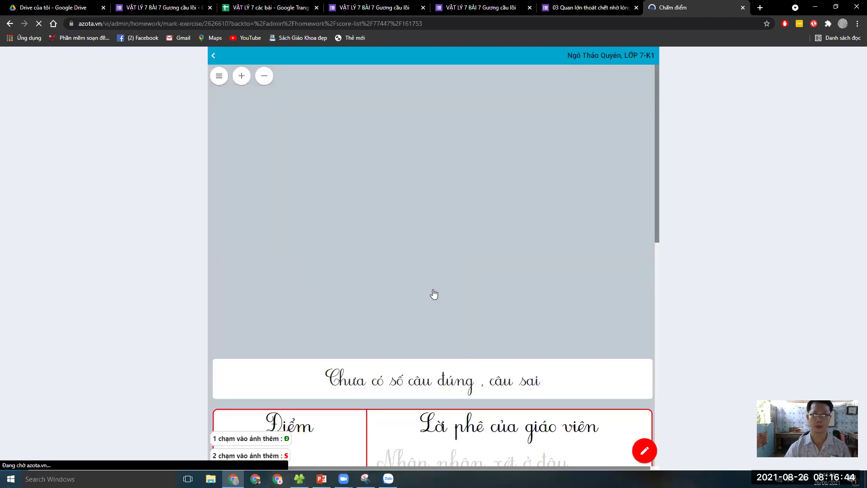
- Place one correct mark beside the reflected triangle and set the submission's score to 7
scroll(433, 293, "down", 2)
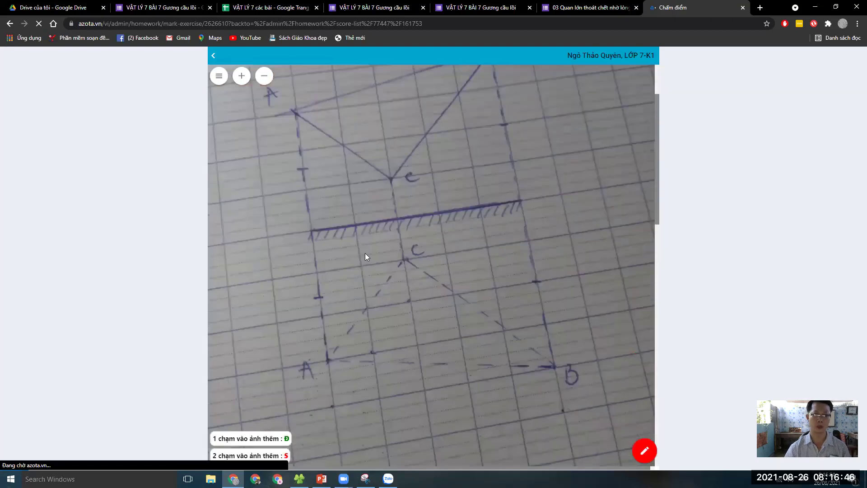
scroll(311, 242, "up", 1)
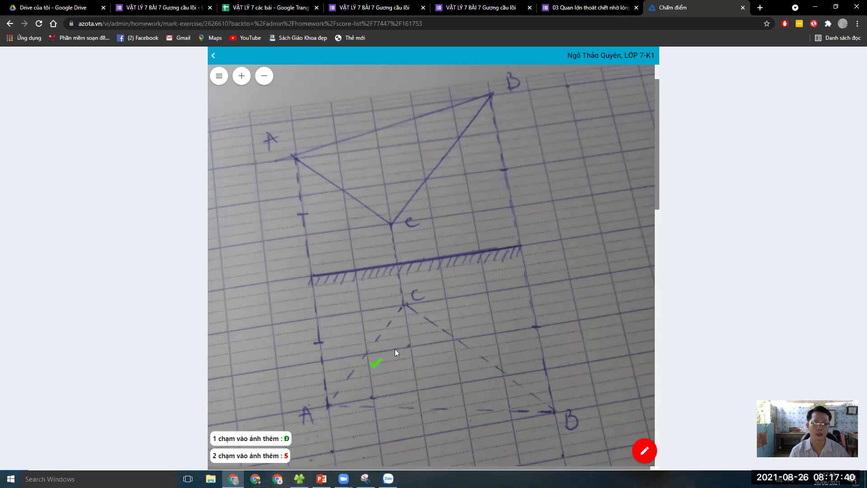
scroll(395, 348, "down", 10)
left_click_drag(357, 347, 224, 346)
type("7")
- Save the grading with the score of 7 and continue to the next submission
scroll(451, 388, "down", 3)
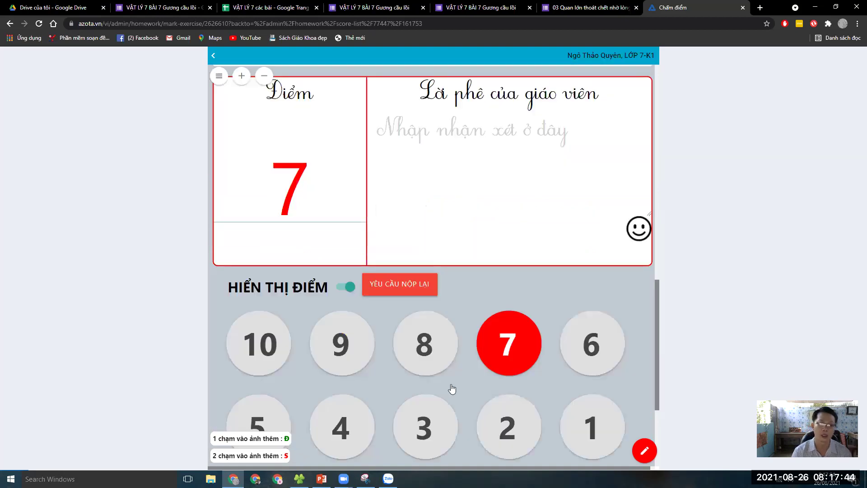
scroll(459, 414, "down", 4)
left_click(458, 435)
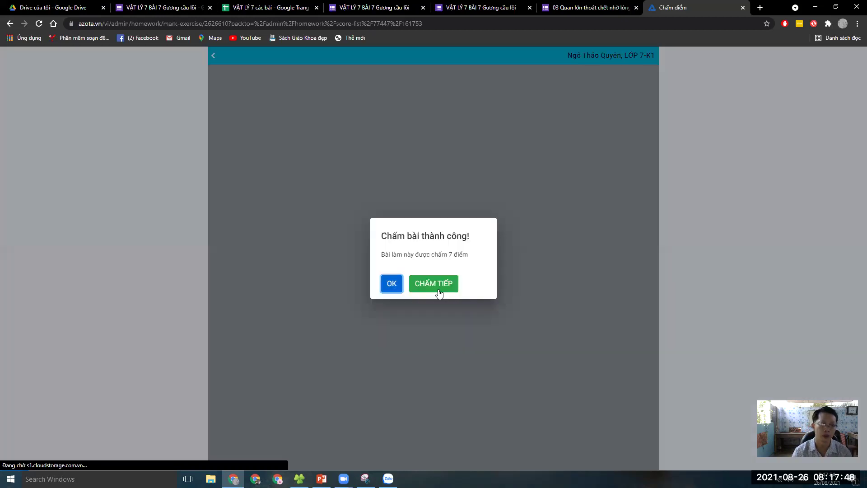
left_click(438, 291)
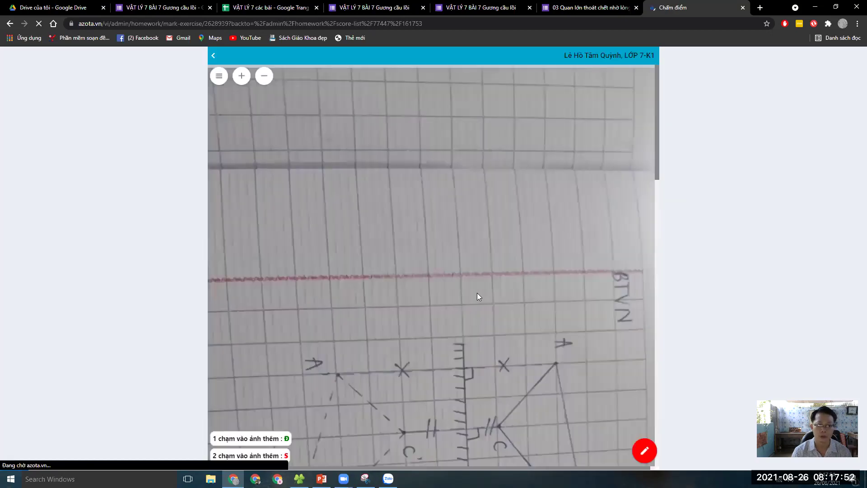
- Rotate the sideways homework photo until triangle ABC is upright above the mirror
scroll(476, 293, "down", 5)
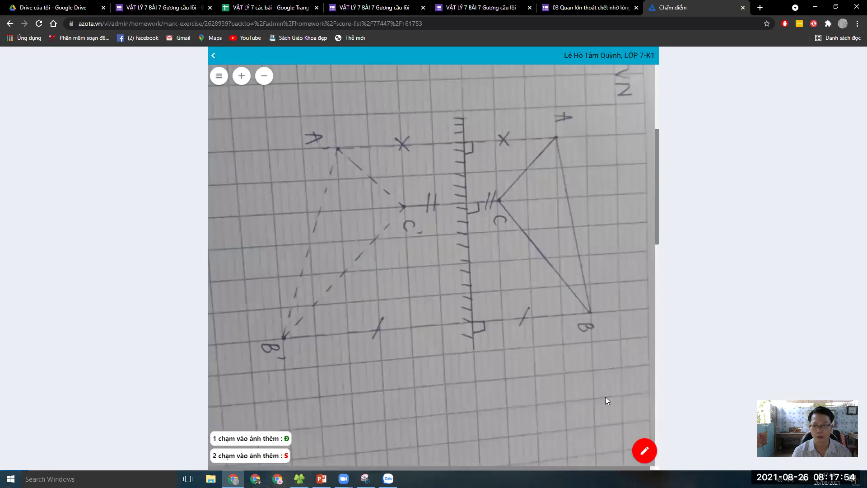
scroll(643, 377, "down", 5)
left_click(644, 375)
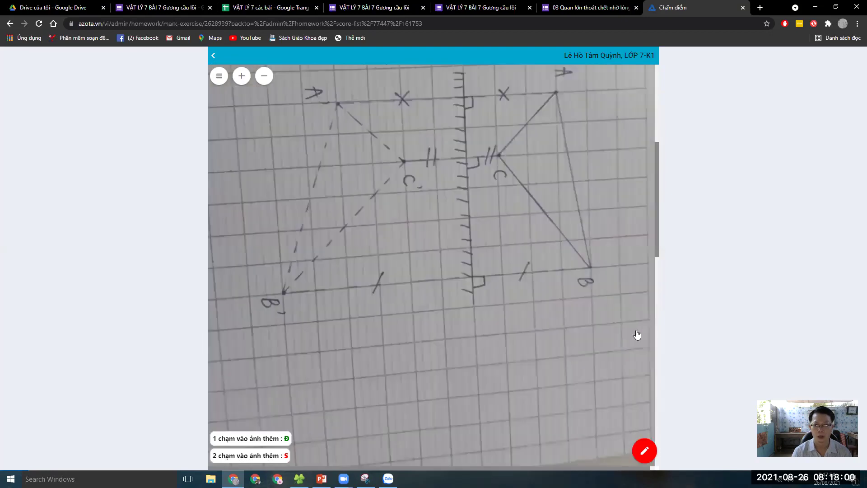
left_click(637, 333)
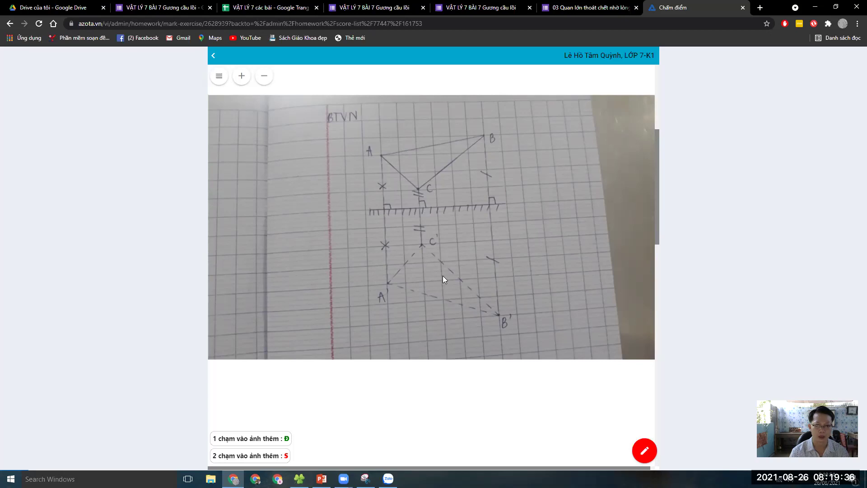
- Set the submission's score to 5, save the grading and continue to the next submission
scroll(442, 276, "down", 3)
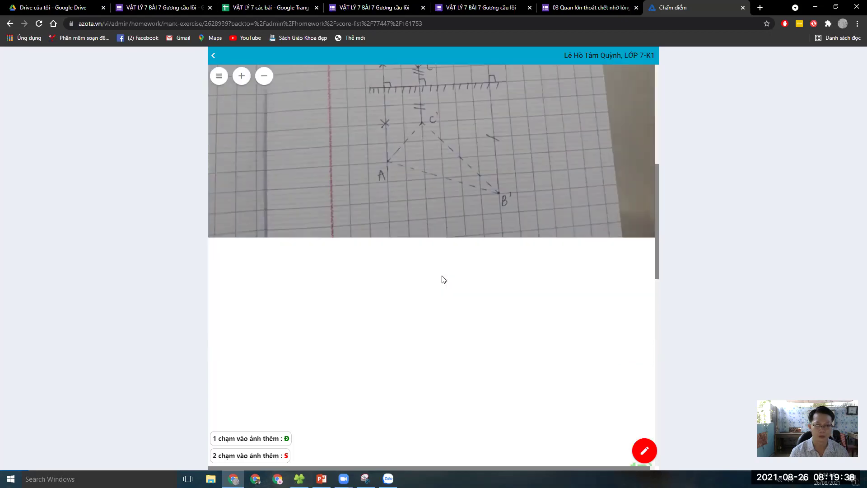
scroll(440, 279, "down", 5)
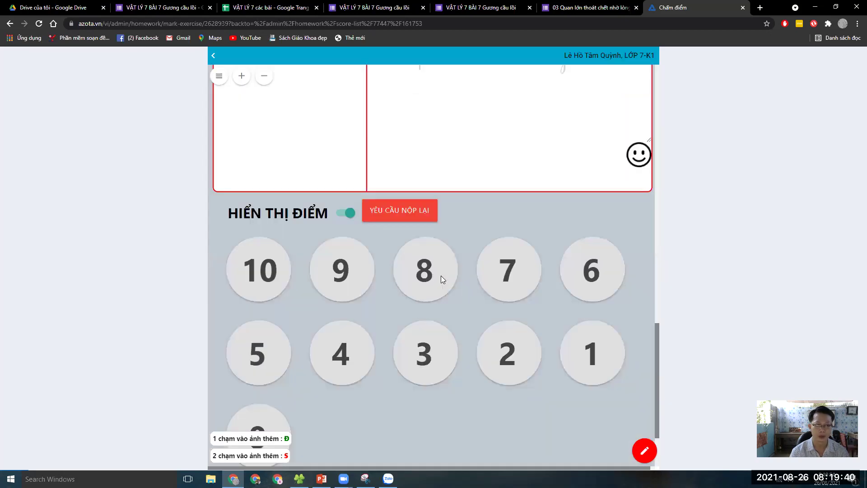
scroll(440, 276, "up", 2)
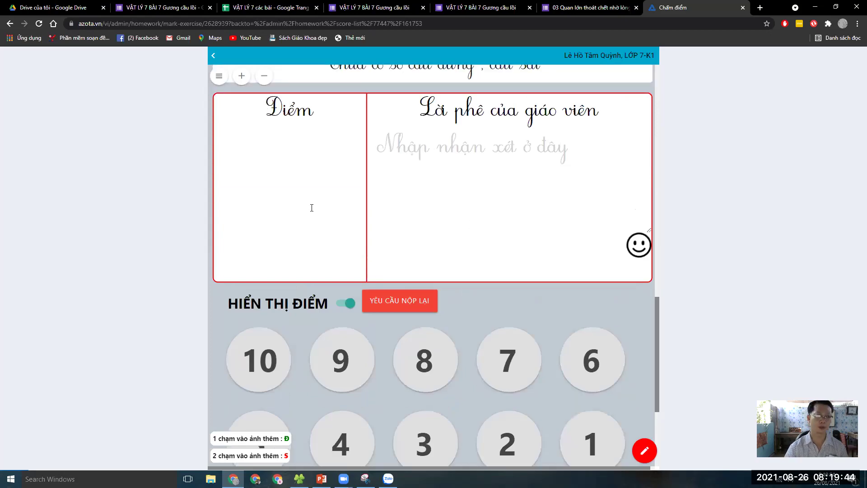
left_click(311, 208)
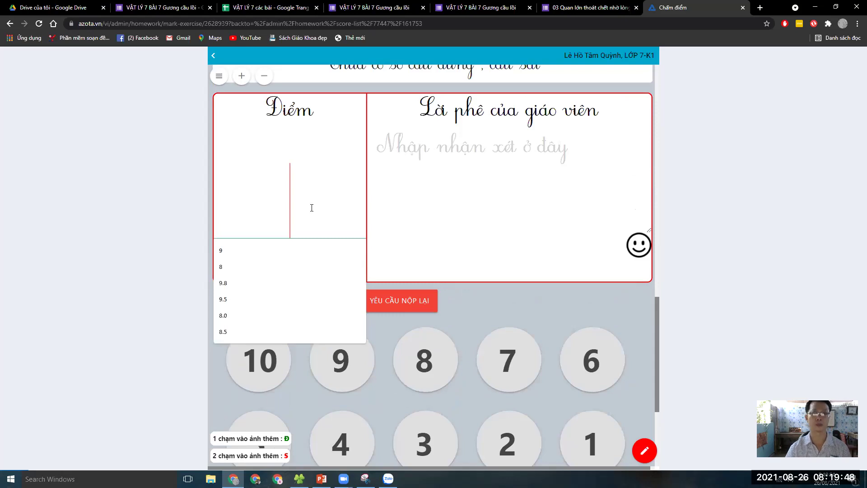
type("5")
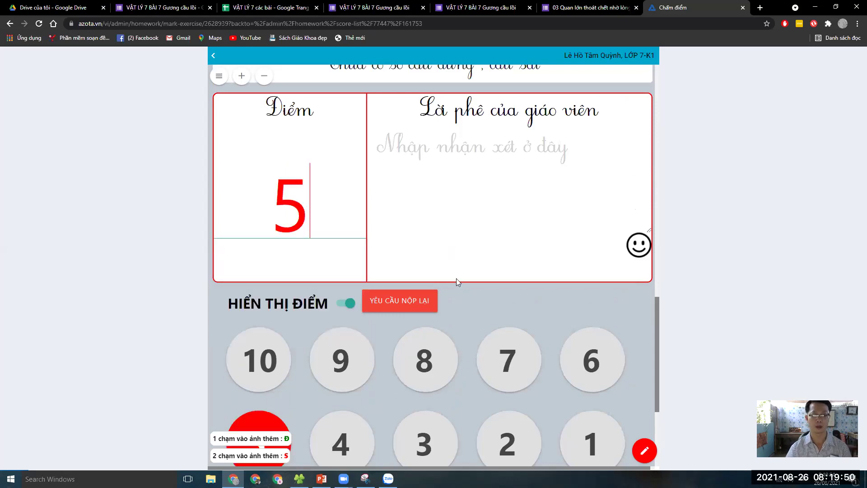
scroll(447, 440, "down", 4)
left_click(447, 437)
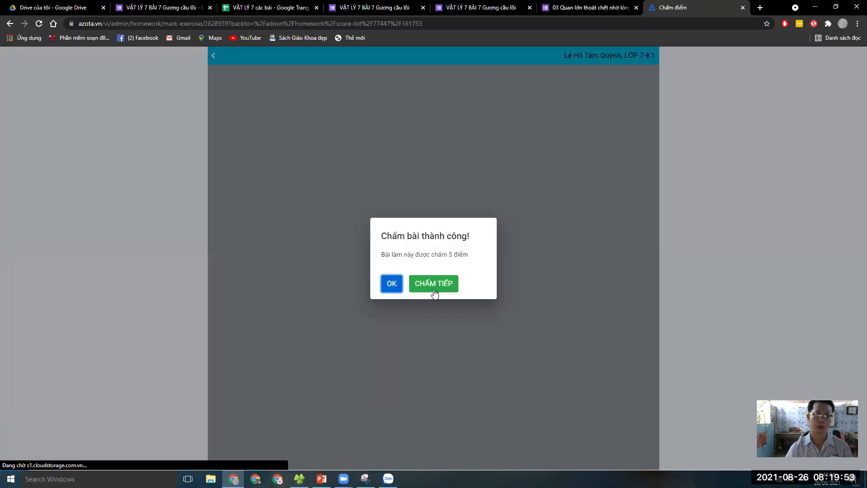
left_click(434, 292)
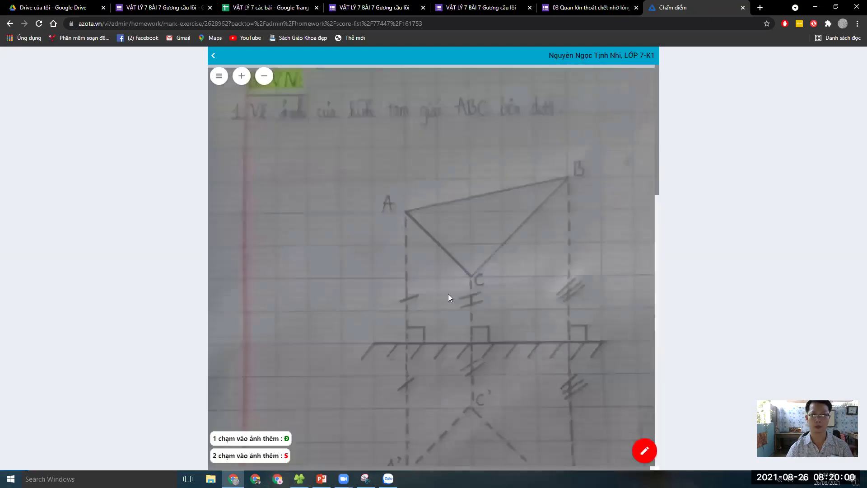
- Place six correct marks on the drawing, beside the distance signs for A and C, the right angles at C and B, and point A'
scroll(448, 297, "down", 1)
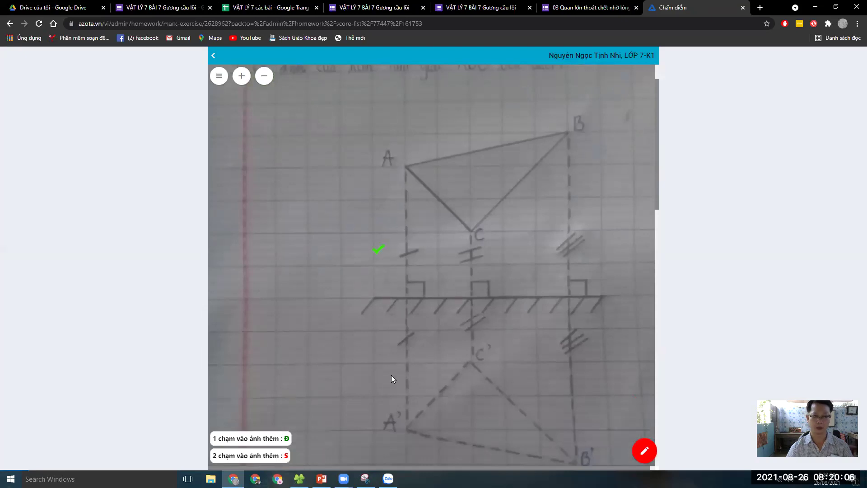
left_click(408, 354)
left_click(486, 251)
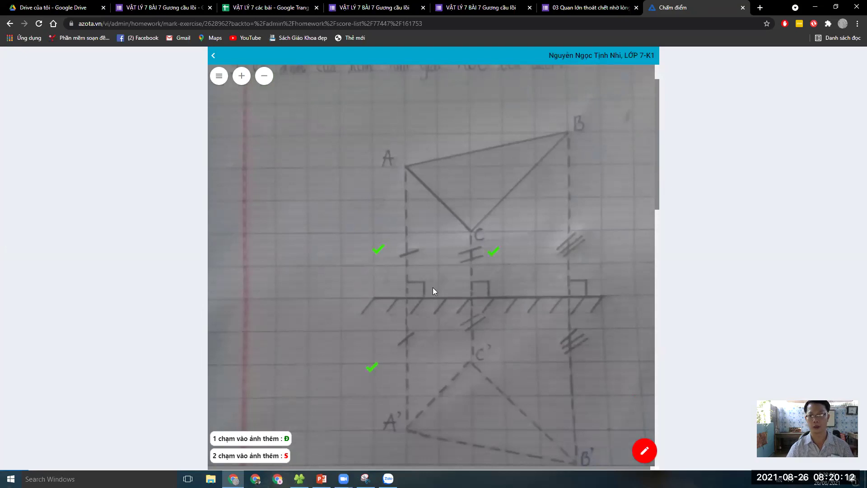
left_click(594, 276)
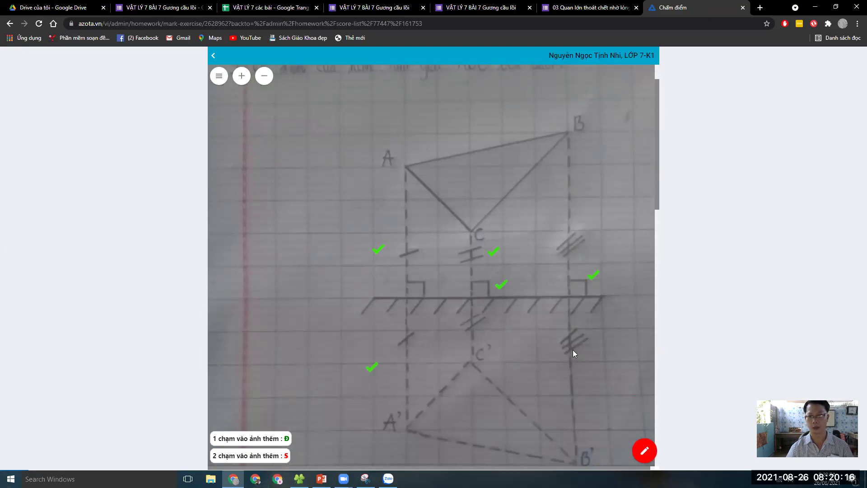
scroll(572, 277, "down", 2)
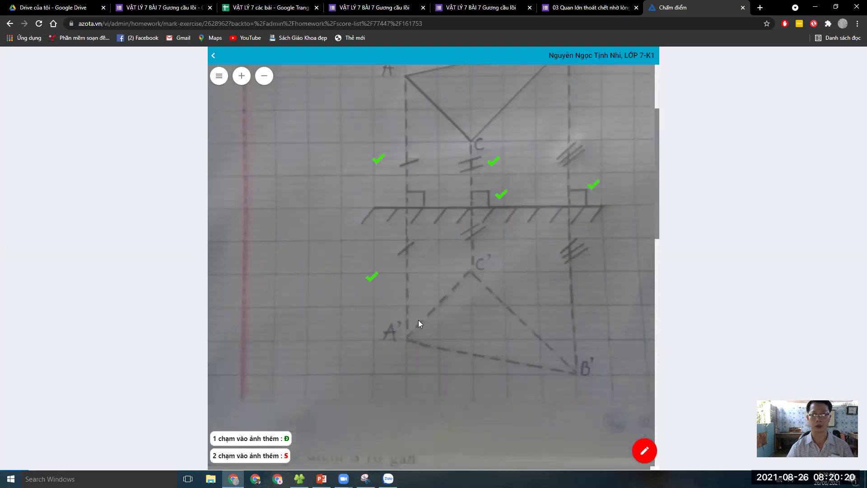
left_click(439, 324)
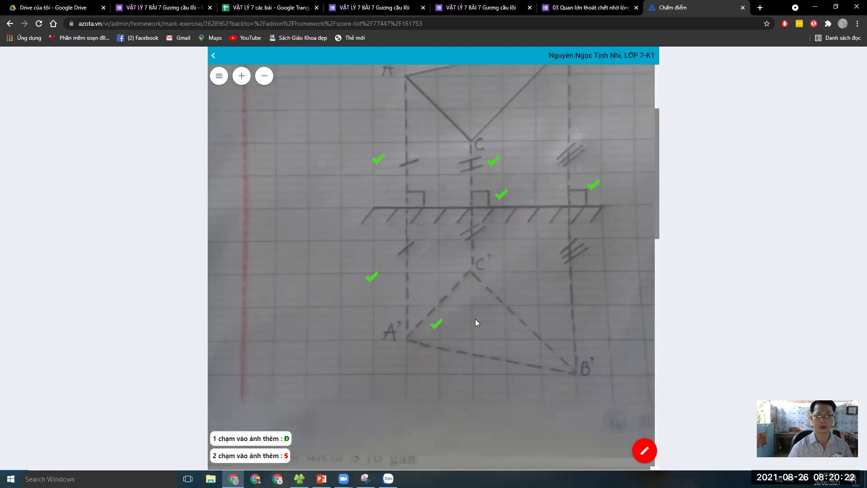
- Save the grading of the six-mark drawing with a score of 10 and continue to the next submission
scroll(470, 376, "down", 10)
scroll(447, 433, "down", 5)
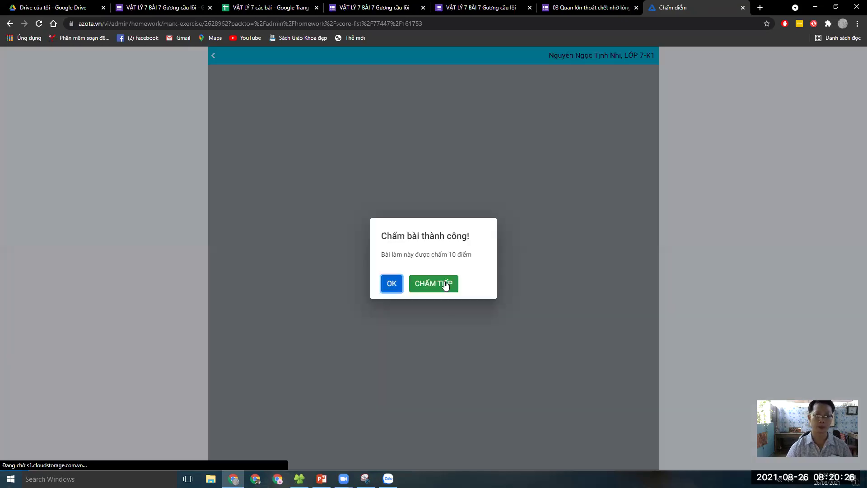
left_click(445, 285)
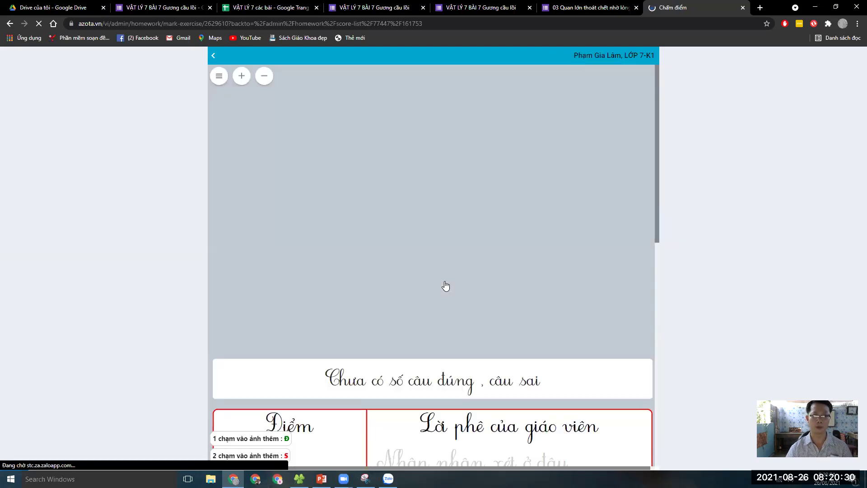
- Rotate the small photo sideways to enlarge it, and place three correct marks beside the A line, the B line and the reflected triangle
left_click(638, 271)
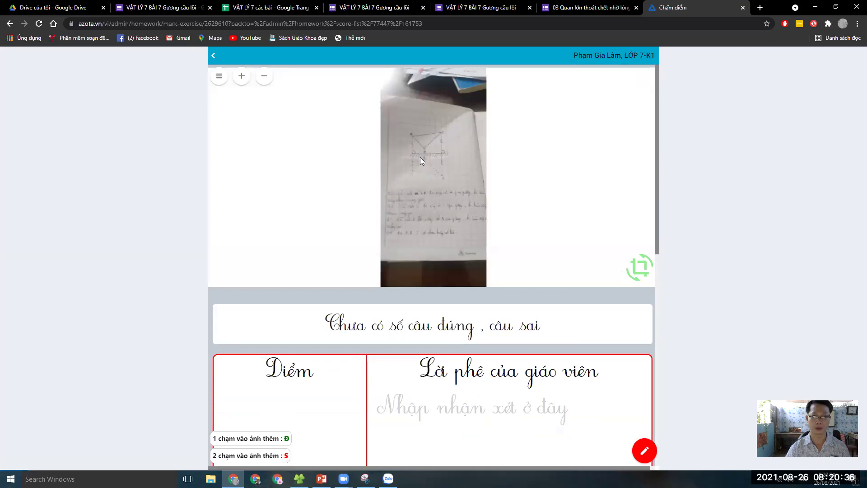
left_click(645, 272)
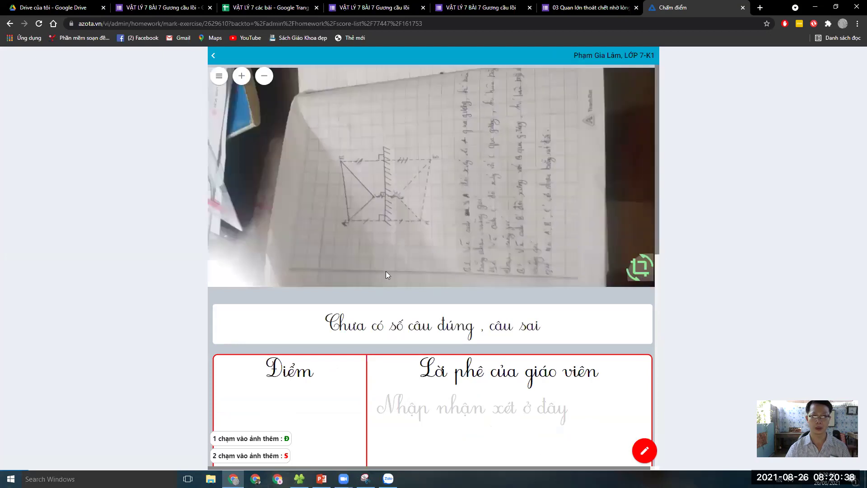
left_click(374, 217)
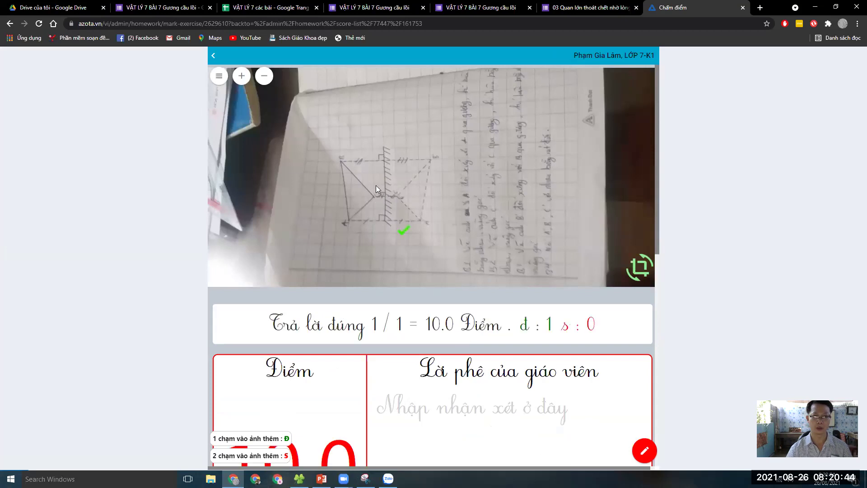
left_click(416, 147)
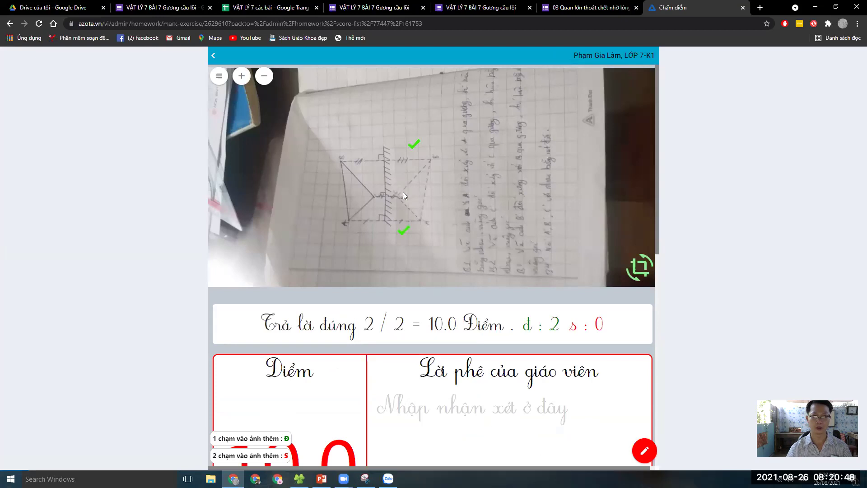
left_click(435, 196)
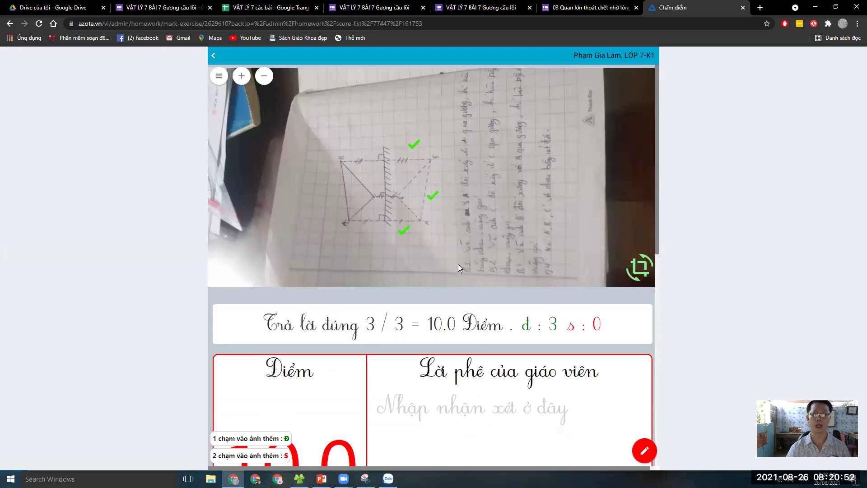
- Save the grading of the three-mark drawing with a score of 10 and continue to the next submission
scroll(525, 270, "down", 6)
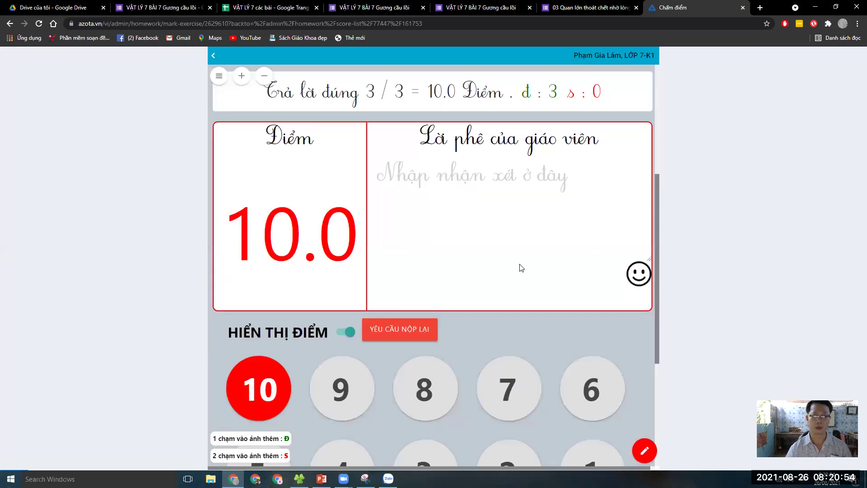
scroll(447, 333, "down", 5)
left_click(449, 427)
left_click(444, 284)
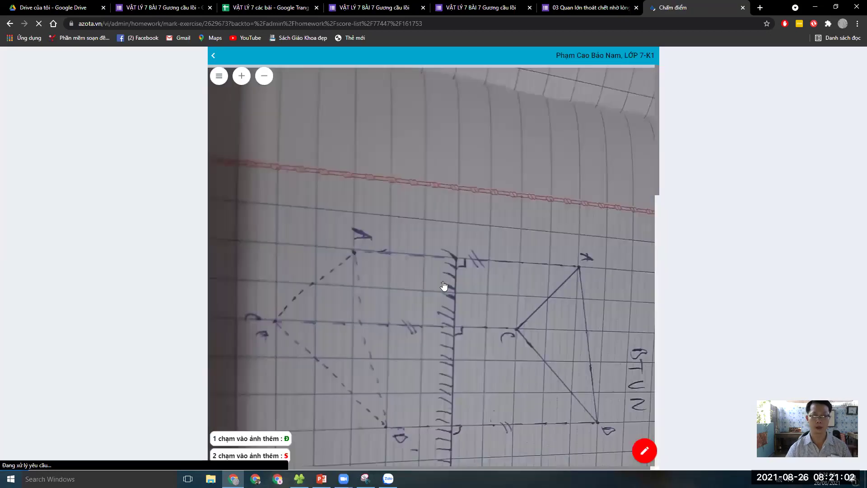
- Rotate the sideways photo upright and place one wrong mark beside the line to A' below the mirror
scroll(469, 298, "down", 3)
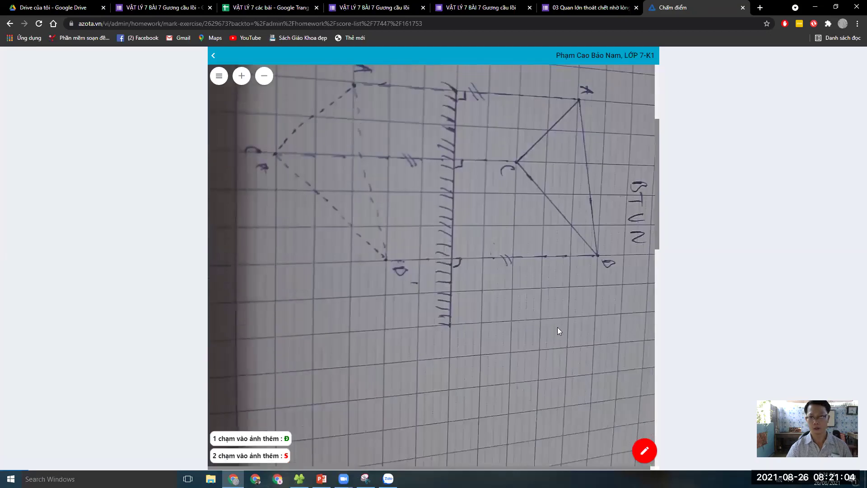
scroll(474, 267, "up", 1)
scroll(636, 304, "down", 5)
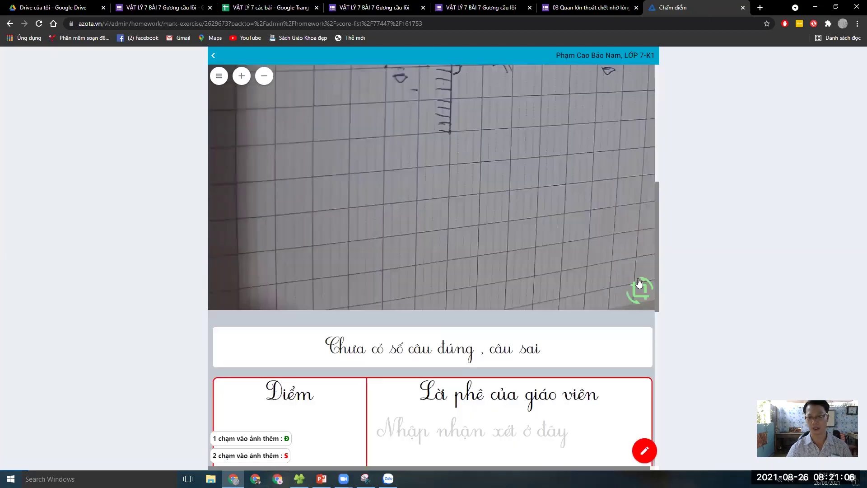
scroll(494, 271, "down", 3)
scroll(537, 279, "up", 5)
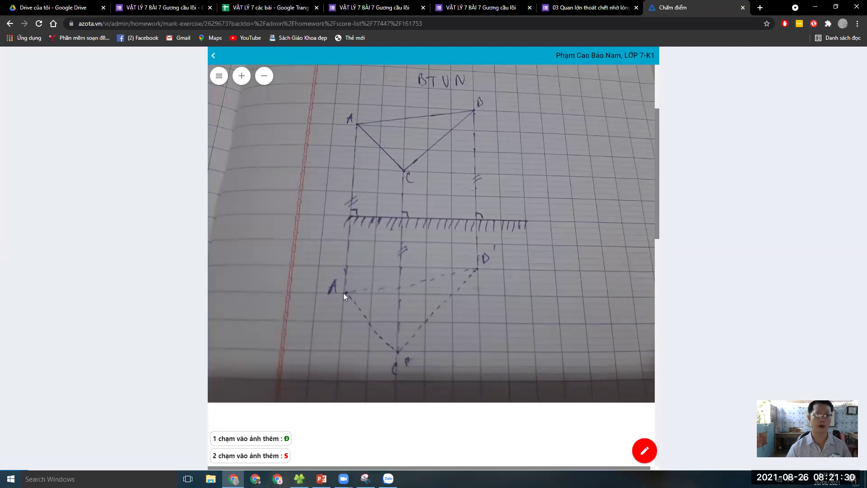
double_click(335, 253)
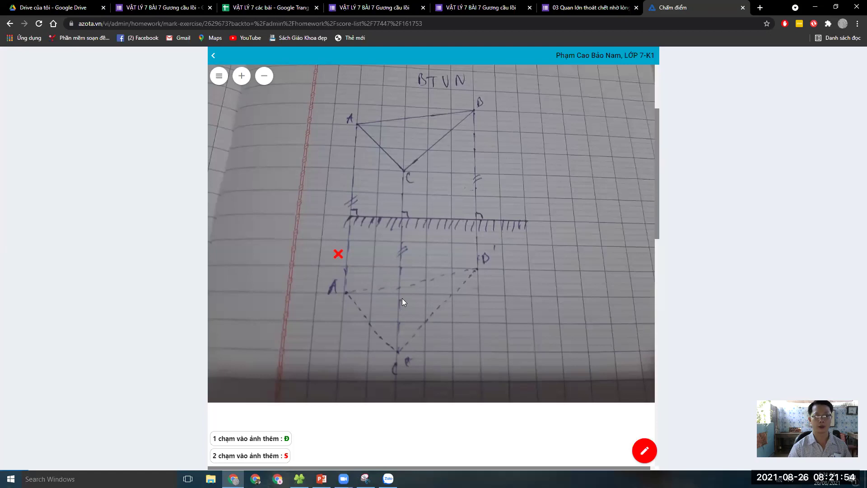
- Request resubmission of the wrongly drawn homework, giving "sai nhiều" as the reason, and confirm the request
scroll(402, 298, "down", 5)
scroll(405, 320, "down", 4)
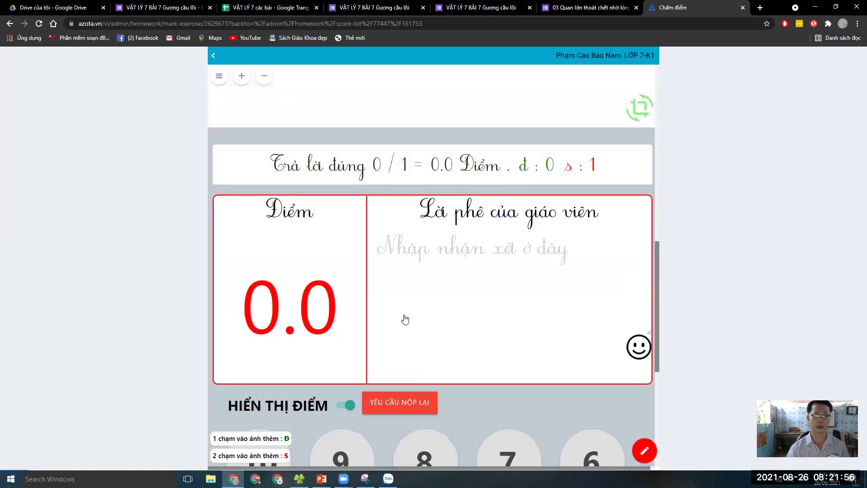
scroll(410, 283, "down", 3)
left_click(414, 270)
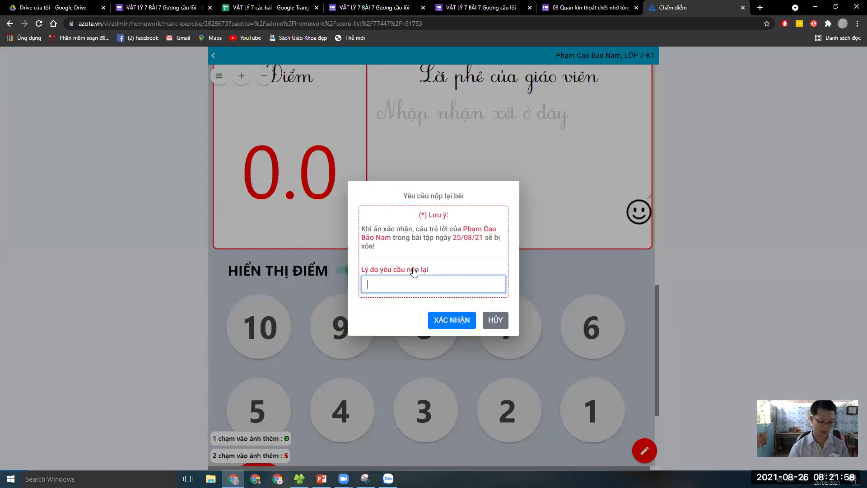
type("sai")
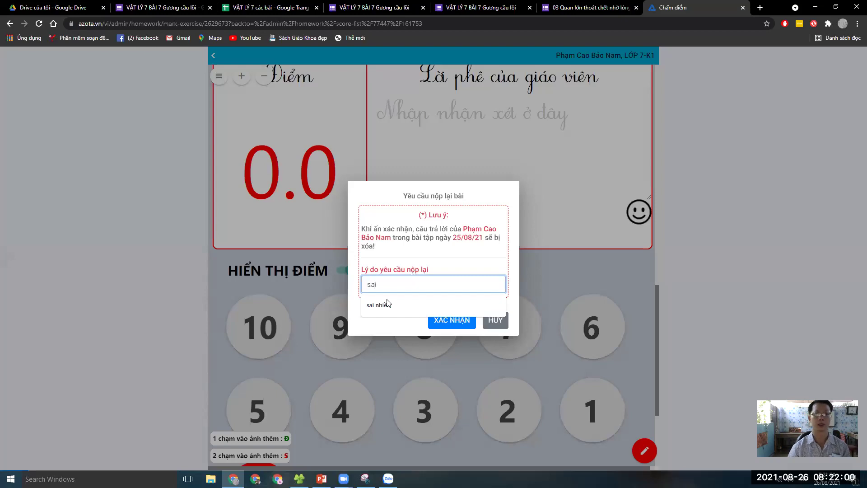
left_click(416, 305)
left_click(463, 319)
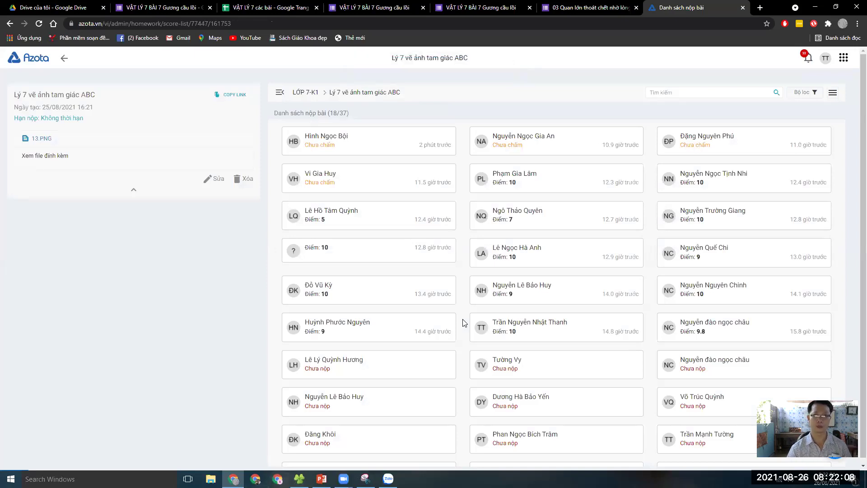
- Open the remaining ungraded submission in the second row and place seven correct marks along the A, B and C lines and inside the reflected triangle
left_click(319, 186)
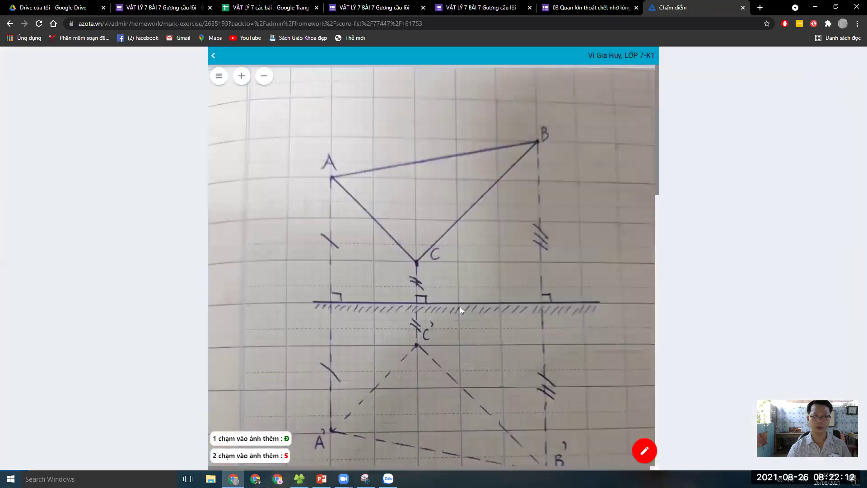
scroll(346, 293, "down", 1)
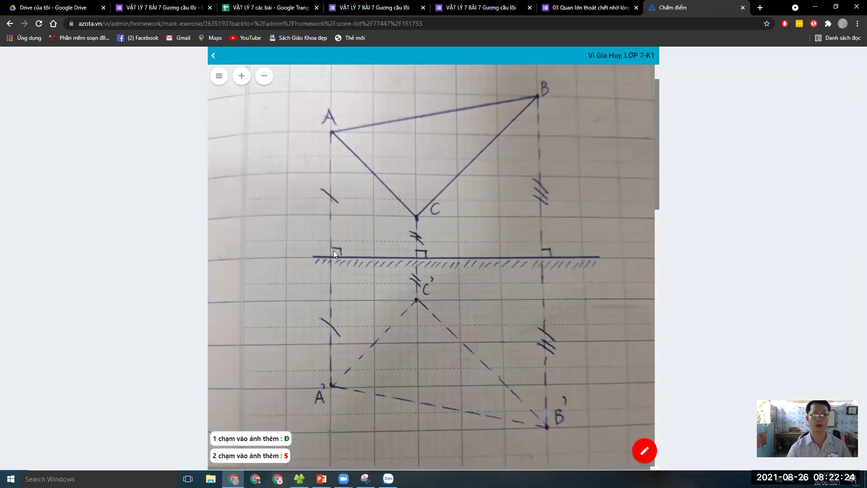
left_click(309, 189)
left_click(344, 241)
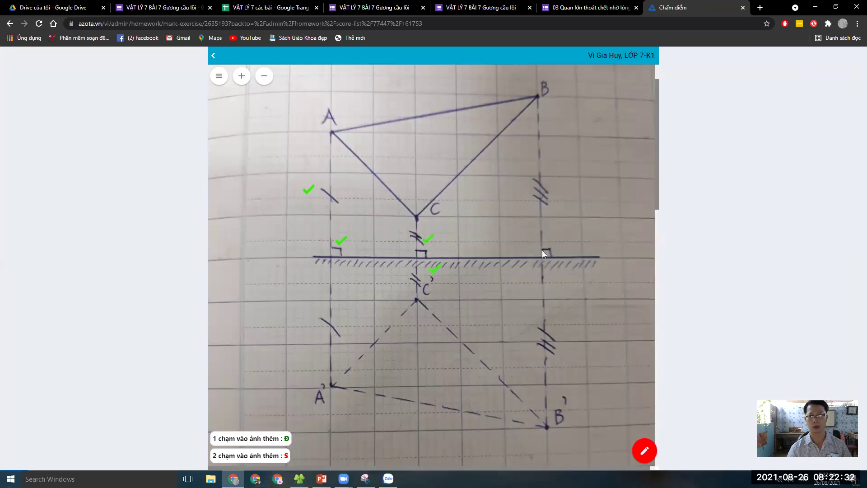
left_click(557, 173)
left_click(558, 382)
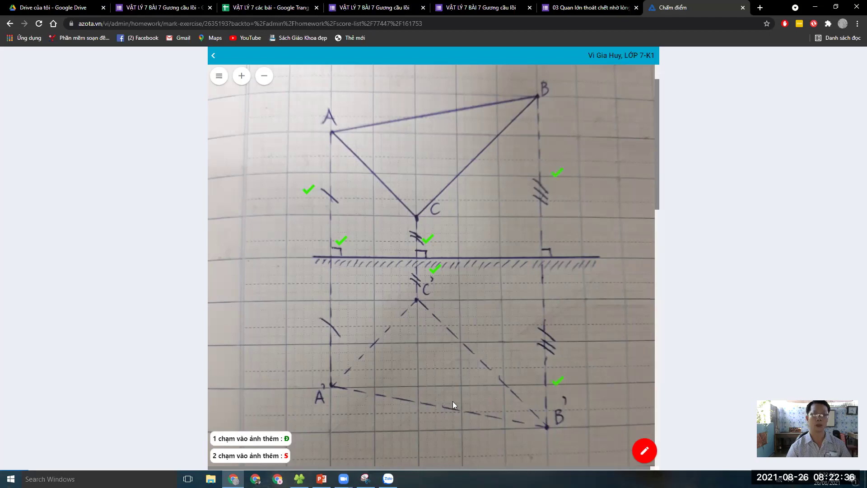
left_click(419, 374)
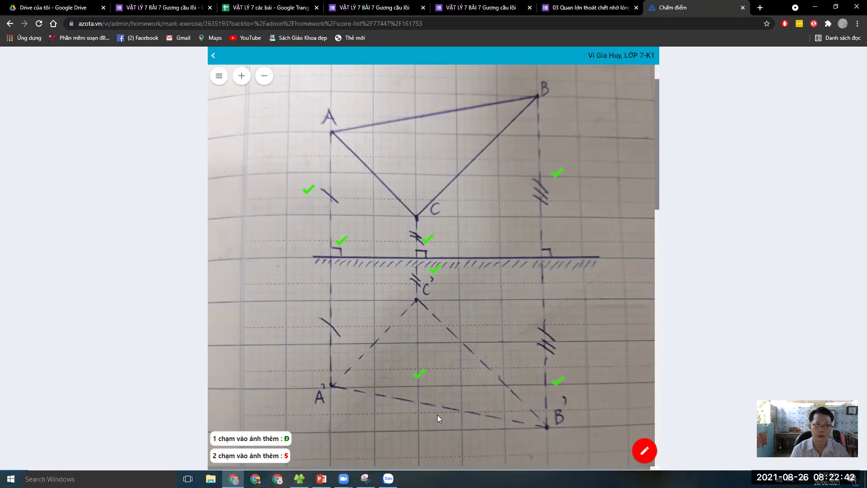
- Save the grading of the seven-mark drawing with a score of 10 and continue to the next submission
scroll(437, 415, "down", 5)
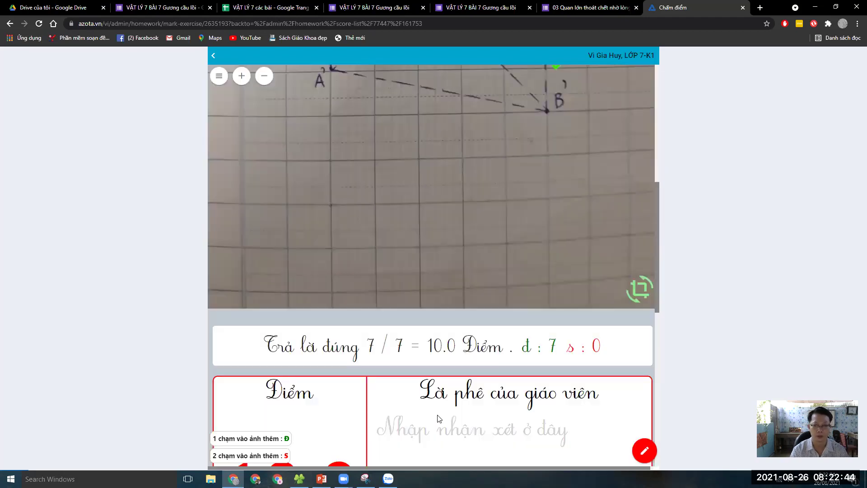
scroll(437, 416, "down", 5)
scroll(437, 424, "down", 4)
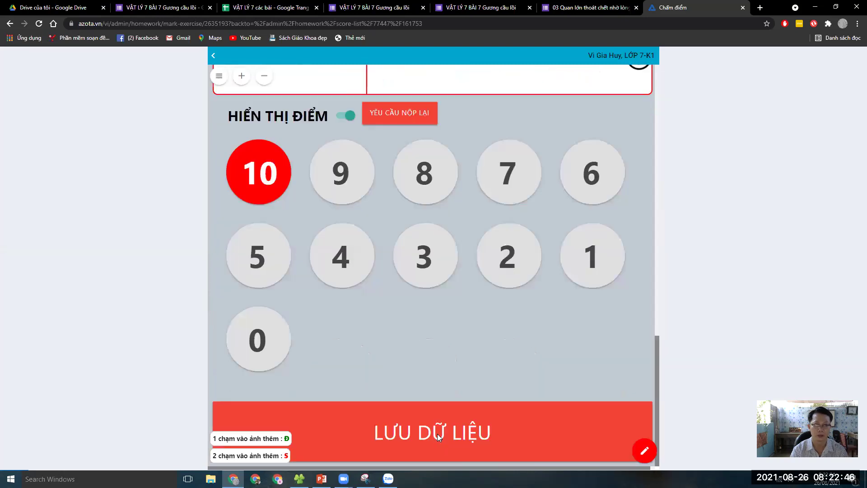
left_click(437, 433)
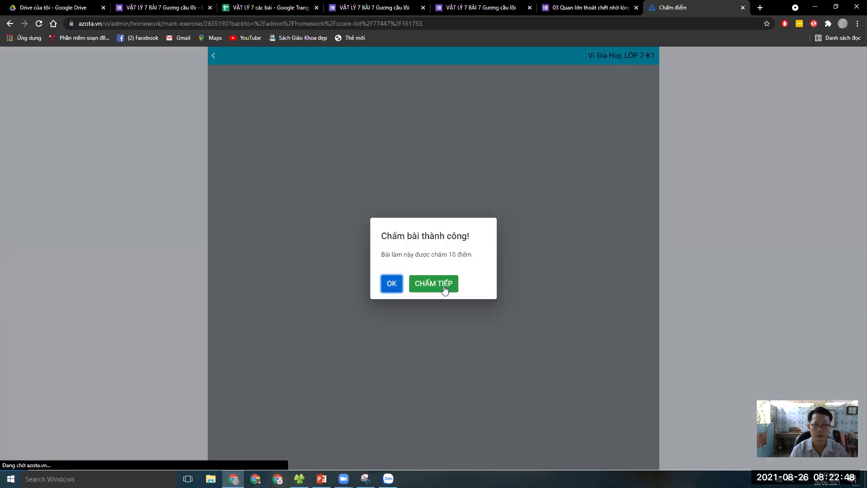
left_click(444, 284)
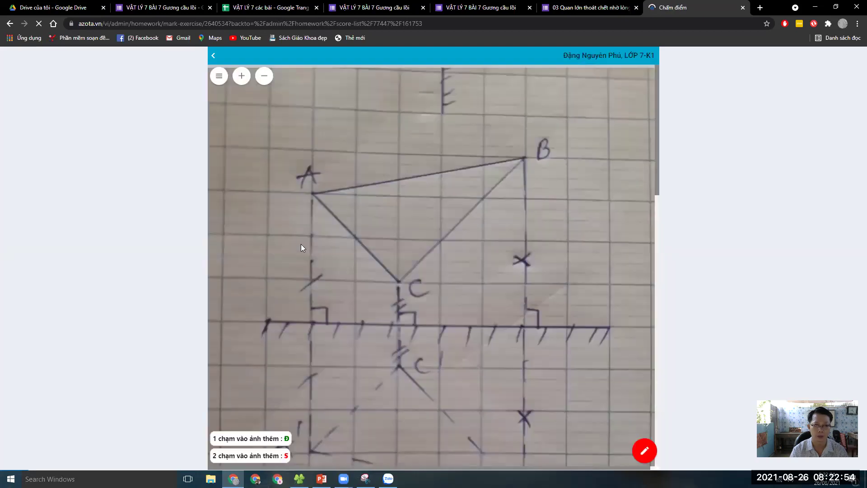
- Place six correct marks beside the A line, the mirror's right angles, the B line and inside the reflected triangle
scroll(306, 329, "down", 1)
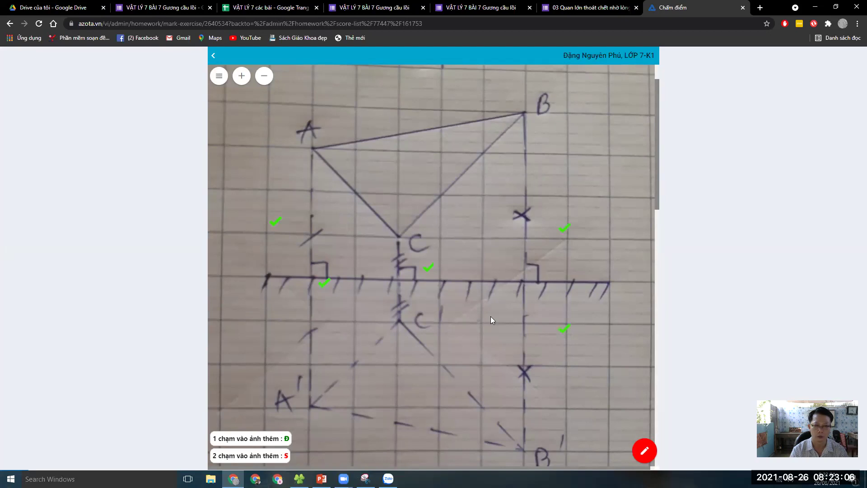
scroll(411, 347, "down", 3)
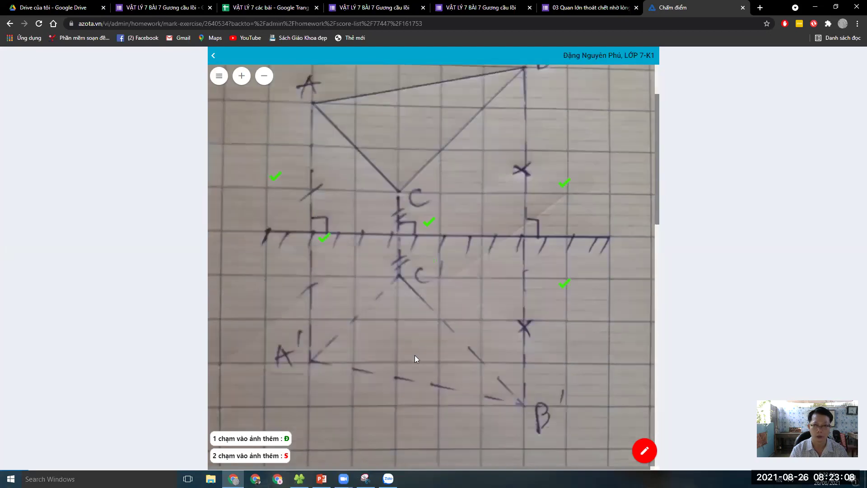
left_click(414, 356)
- Save the six-mark drawing's grading with a score of 10 and continue to the next submission
scroll(414, 357, "down", 1)
scroll(429, 375, "down", 5)
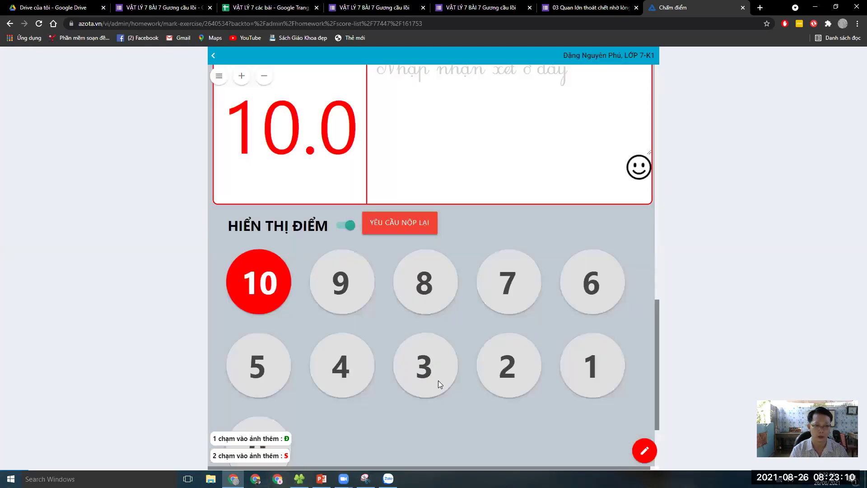
scroll(449, 436, "down", 3)
left_click(449, 434)
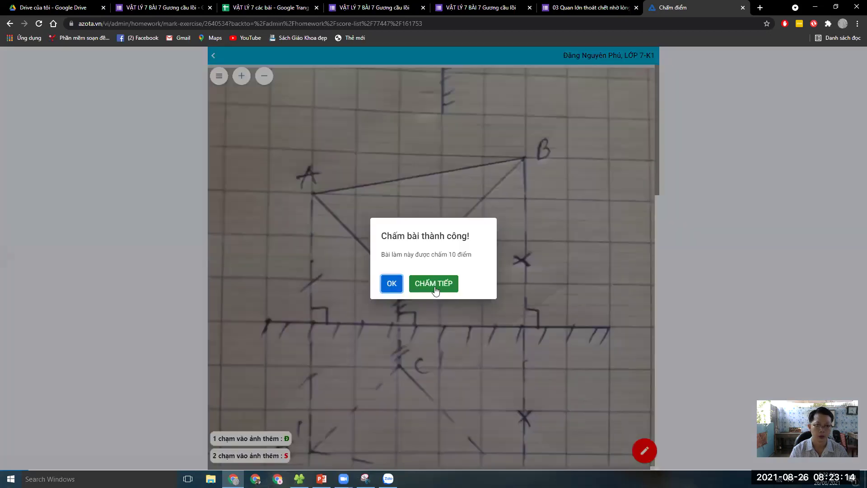
left_click(434, 283)
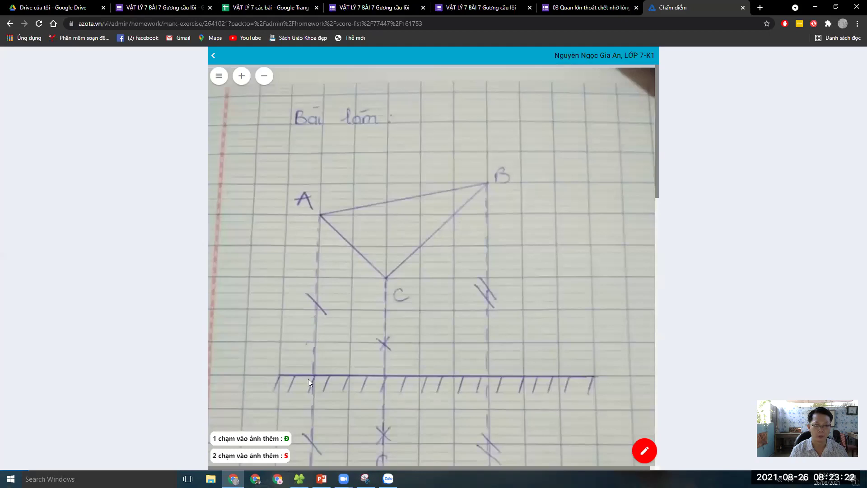
- Place correct marks beside the A line above and below the mirror and beside the C line above it
scroll(322, 286, "down", 4)
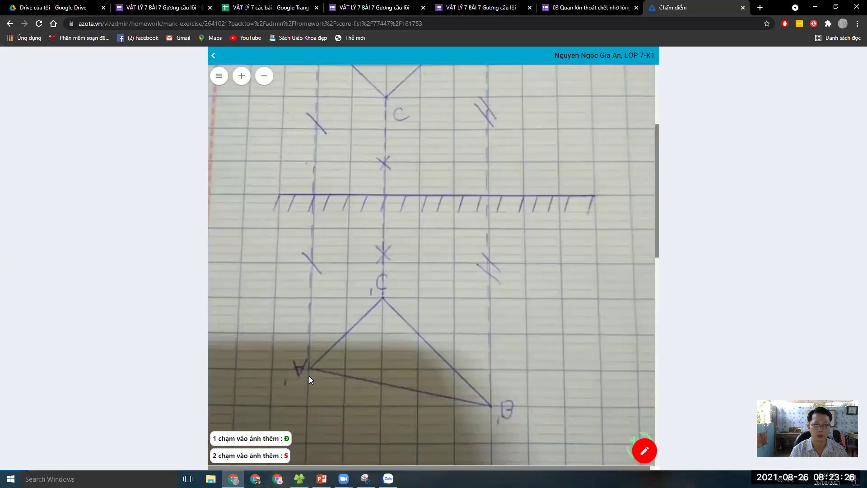
left_click(302, 278)
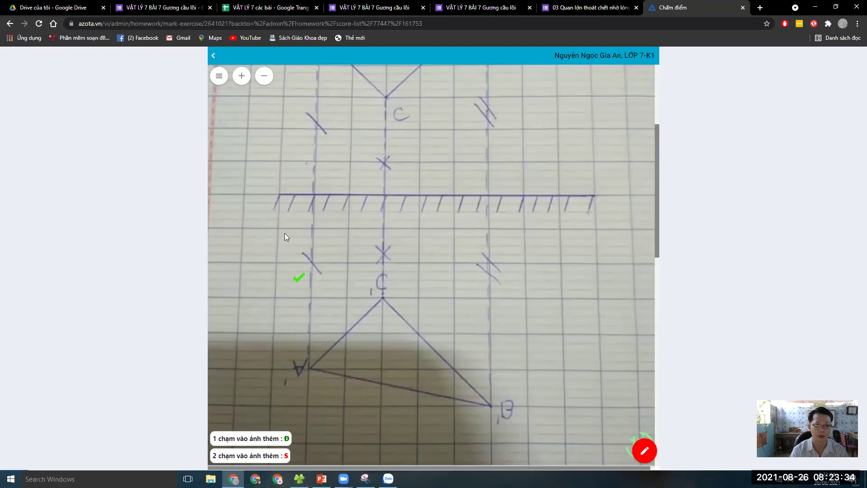
scroll(299, 136, "up", 2)
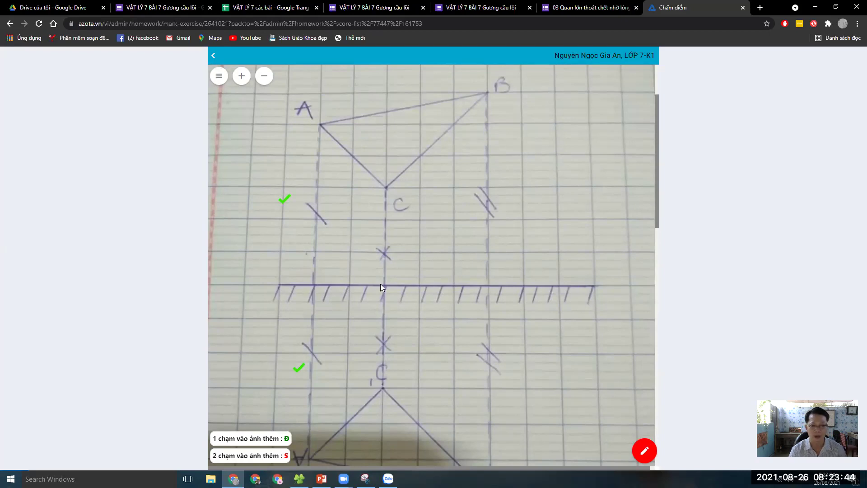
scroll(406, 239, "down", 1)
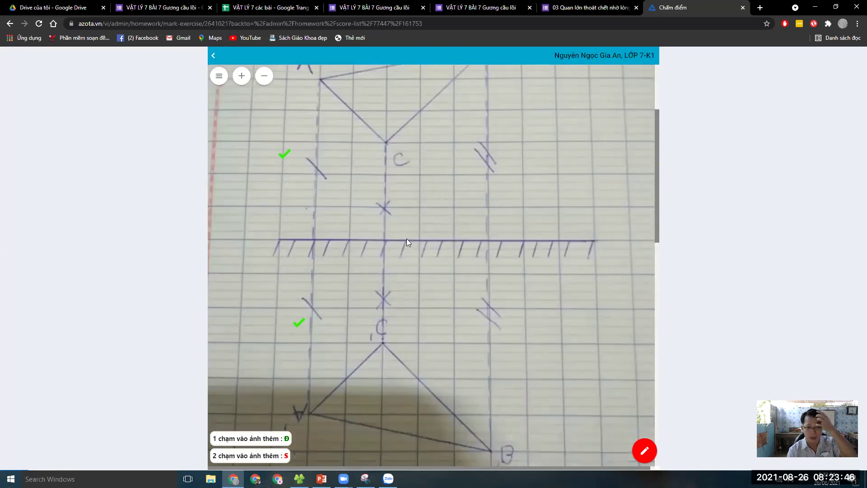
left_click(401, 208)
- Place wrong marks where the A and B lines meet the mirror, plus a wrong and a correct mark inside the reflected triangle
double_click(322, 231)
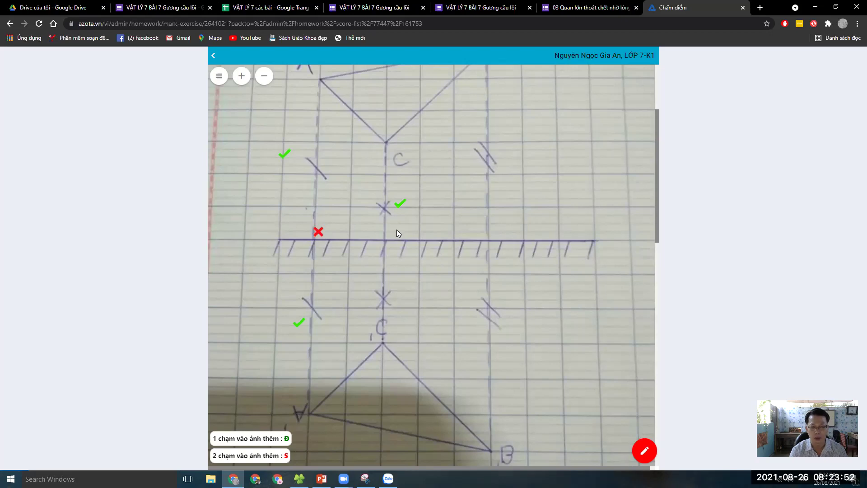
double_click(495, 229)
scroll(483, 190, "up", 1)
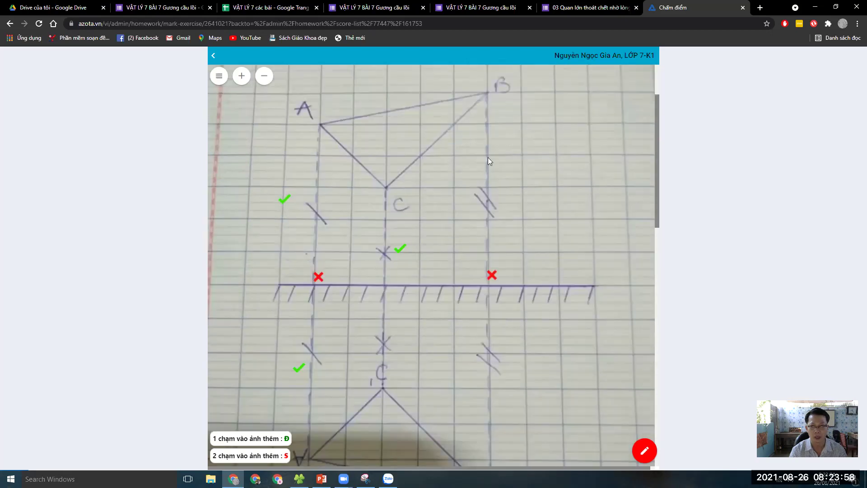
scroll(498, 291, "down", 1)
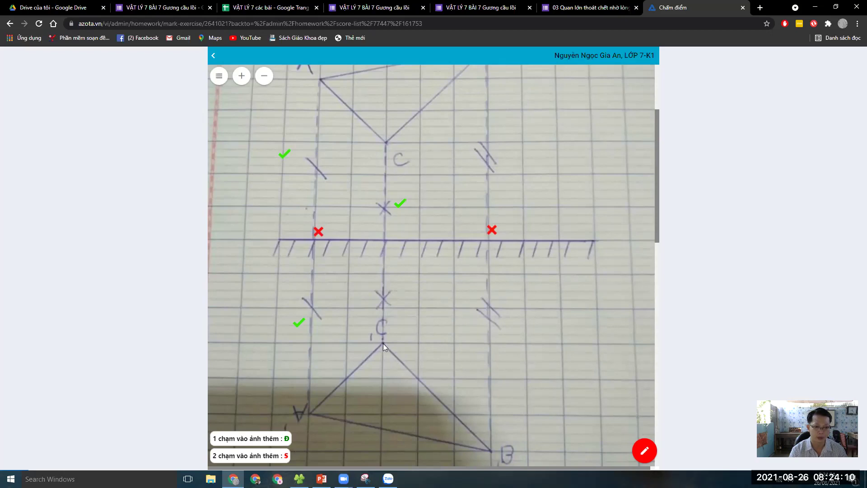
left_click(386, 388)
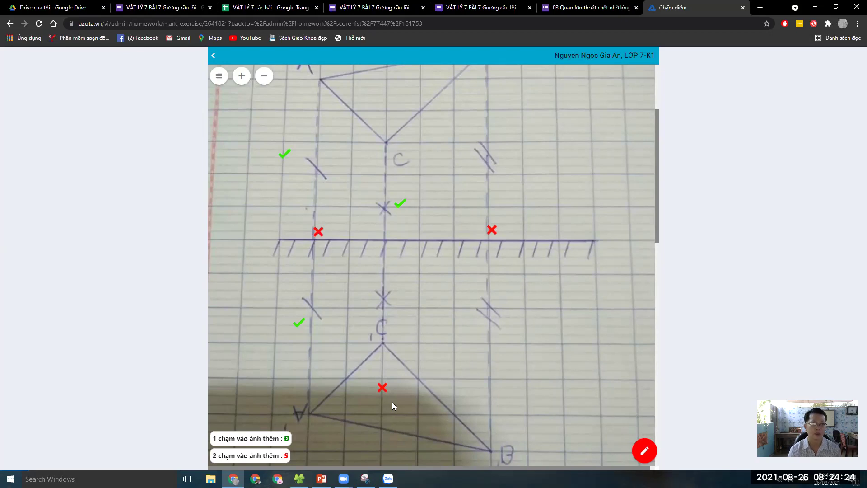
- Override the calculated score with 7, save the grading and continue to the next submission
scroll(318, 375, "down", 3)
scroll(318, 375, "down", 3)
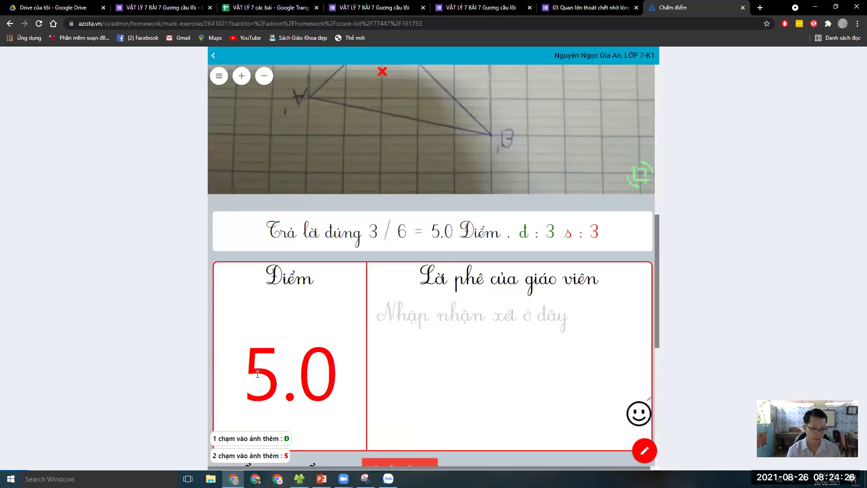
double_click(252, 374)
type("5.77")
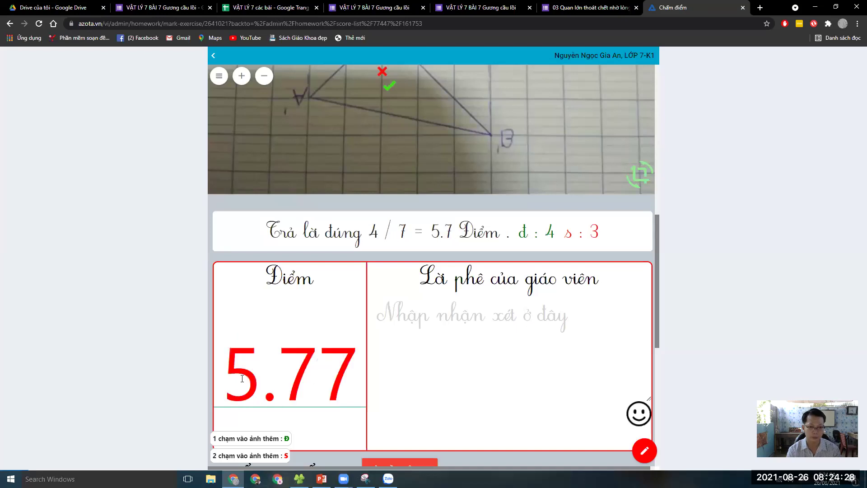
left_click_drag(238, 378, 291, 403)
key("BackSpace")
scroll(447, 389, "down", 2)
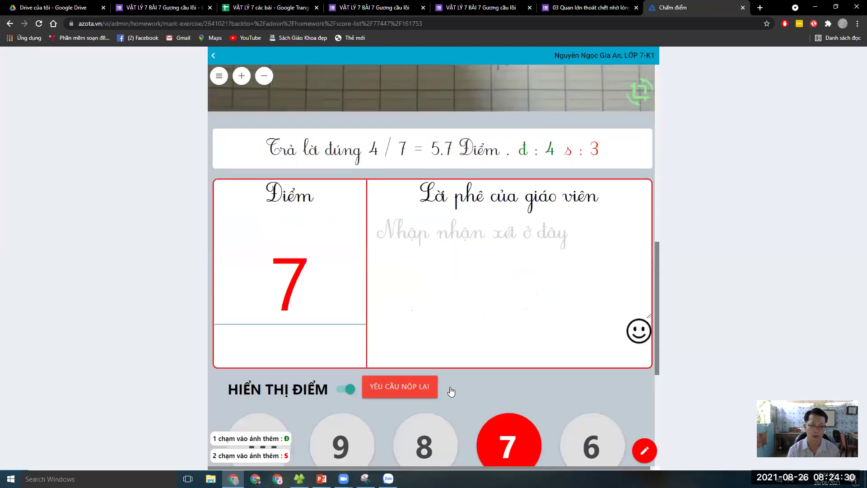
scroll(412, 428, "down", 4)
left_click(411, 460)
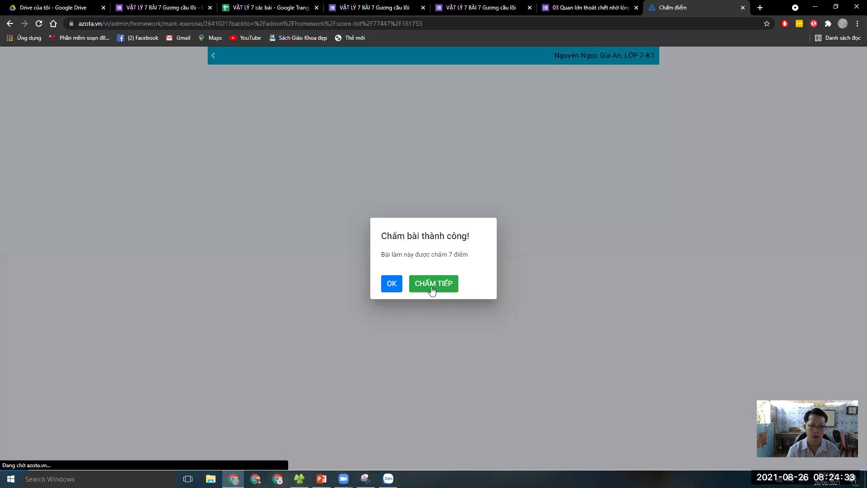
left_click(432, 285)
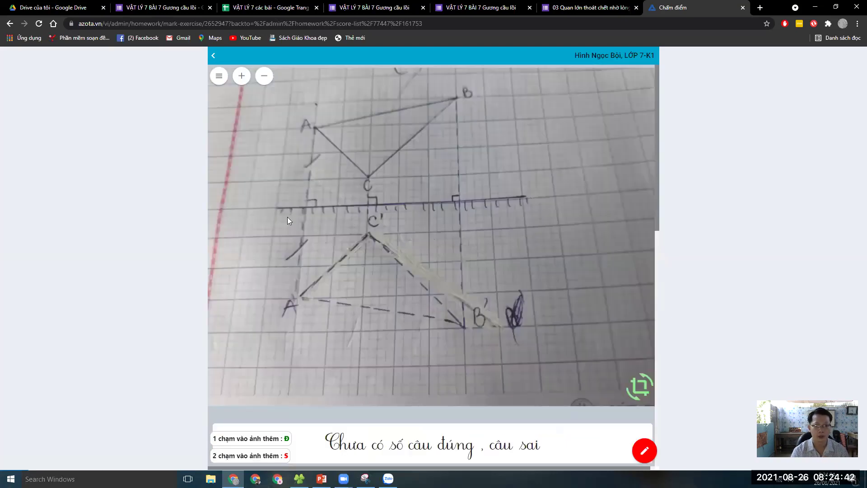
- Place correct marks beside the A line above and below the mirror and inside the reflected triangle, and a wrong mark beside the B line
left_click(279, 152)
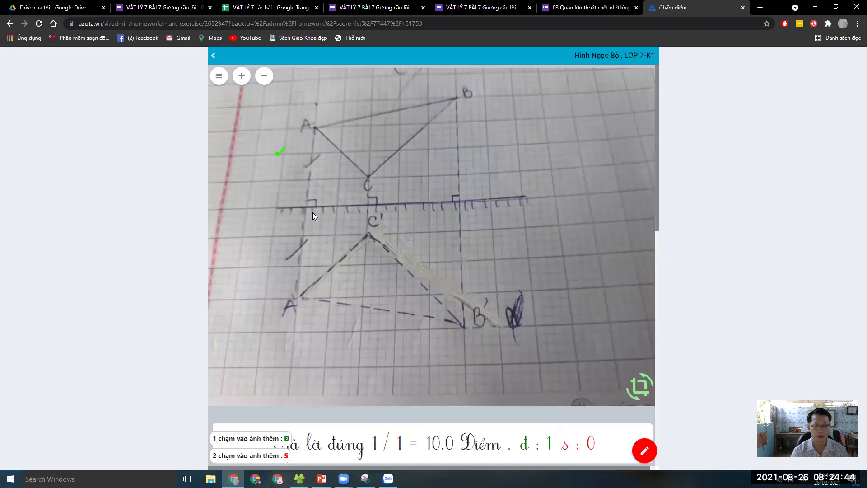
left_click(311, 218)
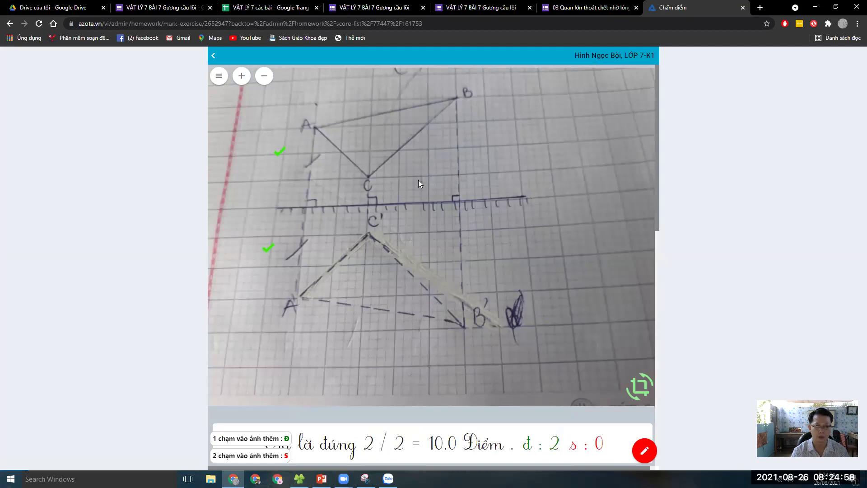
double_click(445, 150)
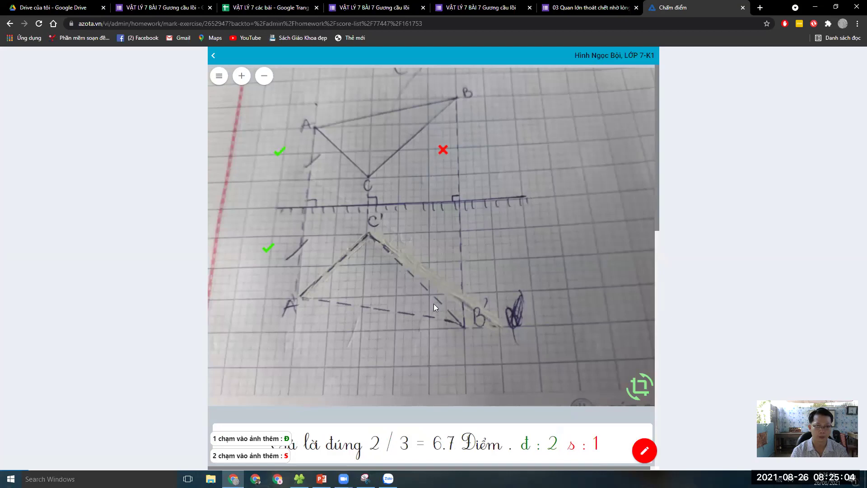
left_click(373, 269)
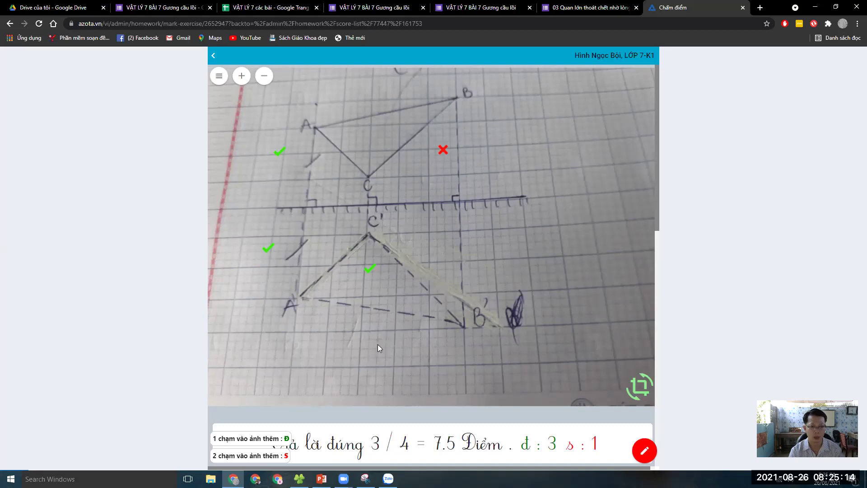
- Change the score to 9, save the grading and return to the submission list to review the class's status
scroll(377, 344, "down", 6)
scroll(334, 339, "down", 3)
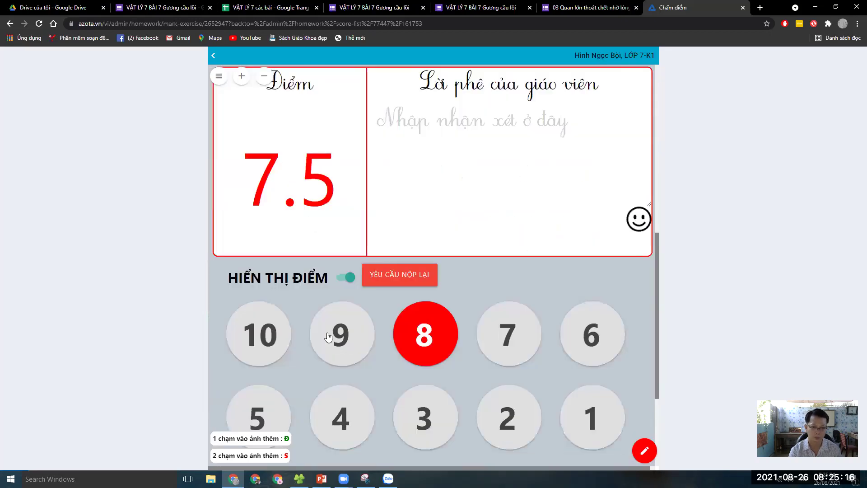
left_click(362, 352)
scroll(361, 352, "down", 3)
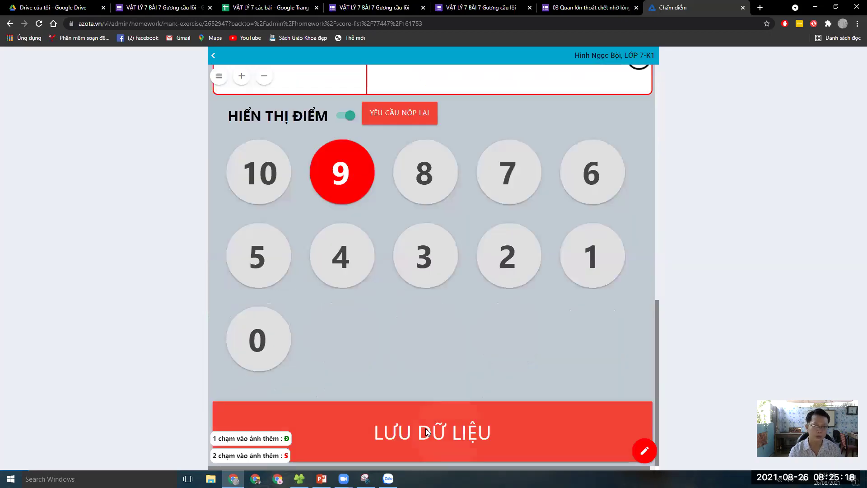
left_click(425, 403)
left_click(434, 289)
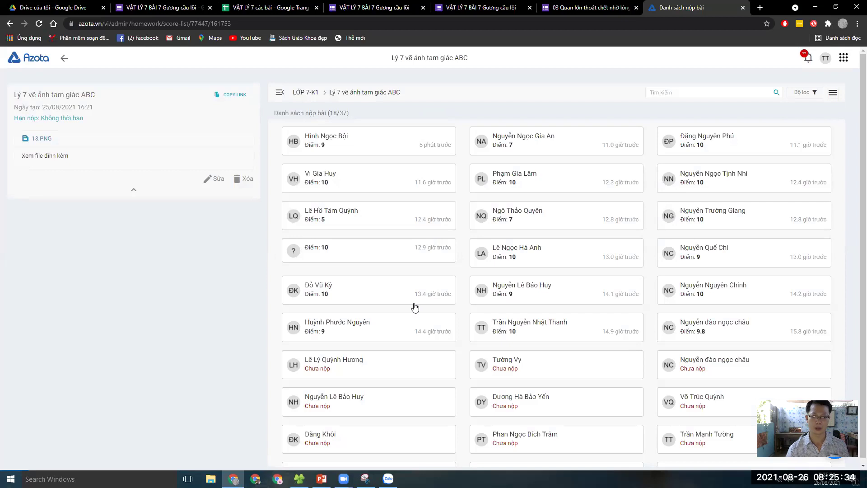
scroll(416, 307, "down", 2)
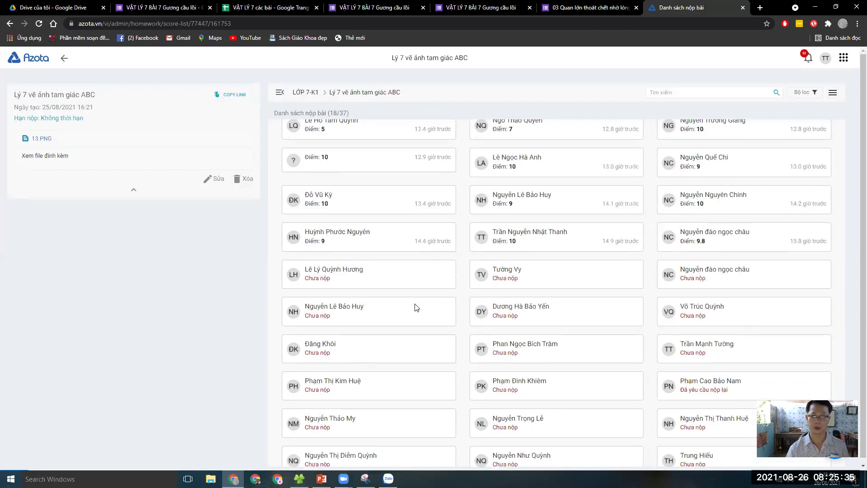
- Open the graded submission scored 9.8 to review its marks, and return to the class's submission list
left_click(740, 243)
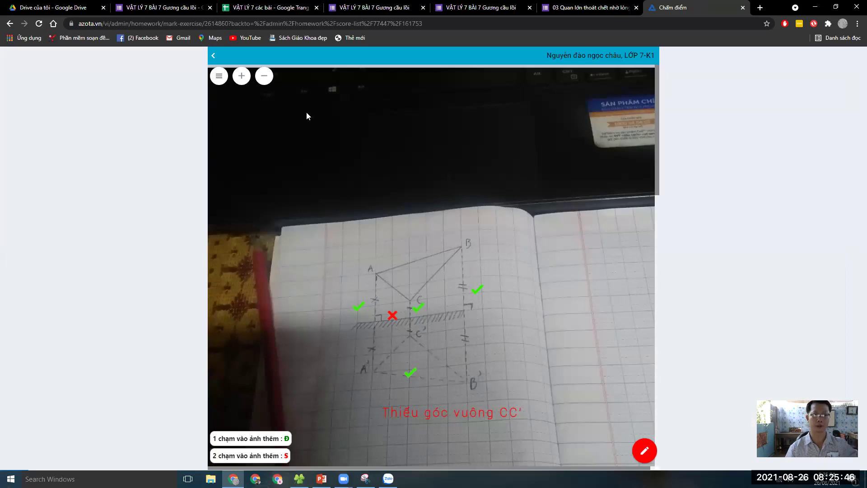
left_click(213, 55)
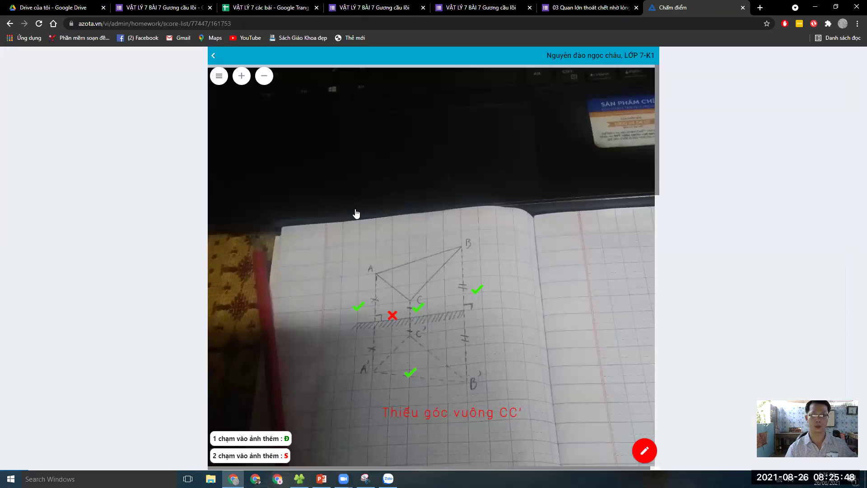
scroll(445, 342, "down", 2)
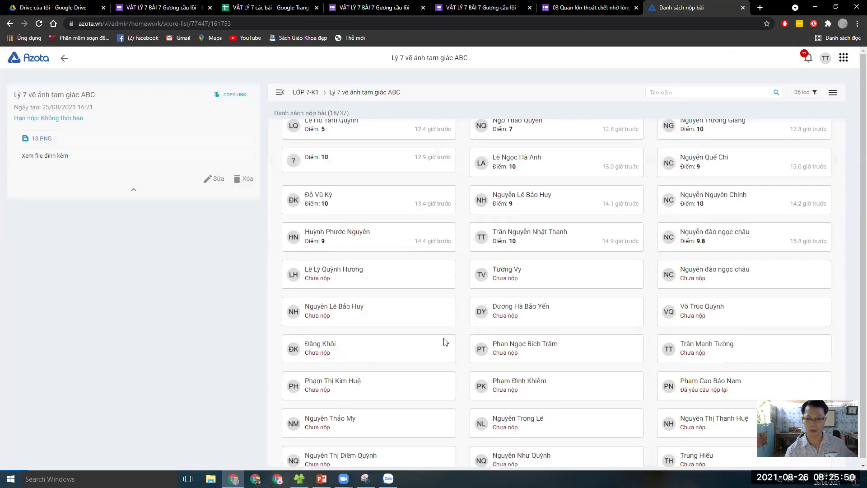
- Examine the submission list for graded scores and missing homework, and switch to the Bai 8 Guong cau lom presentation in PowerPoint
scroll(445, 341, "down", 1)
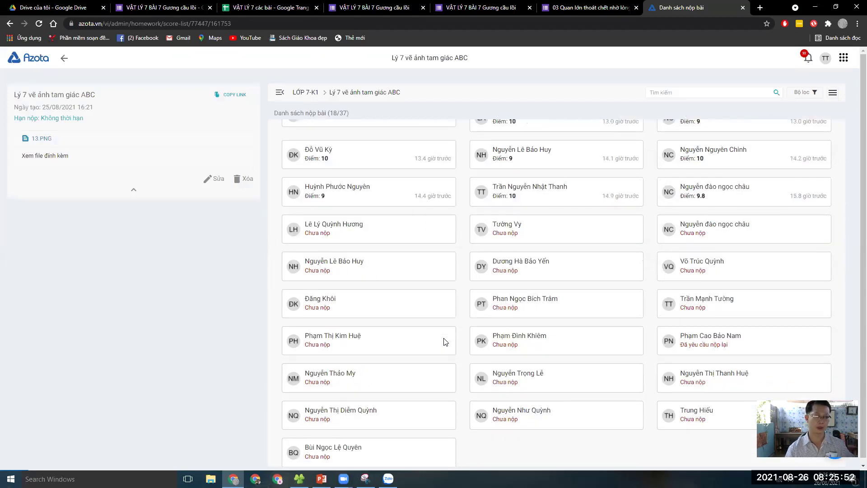
scroll(446, 342, "down", 1)
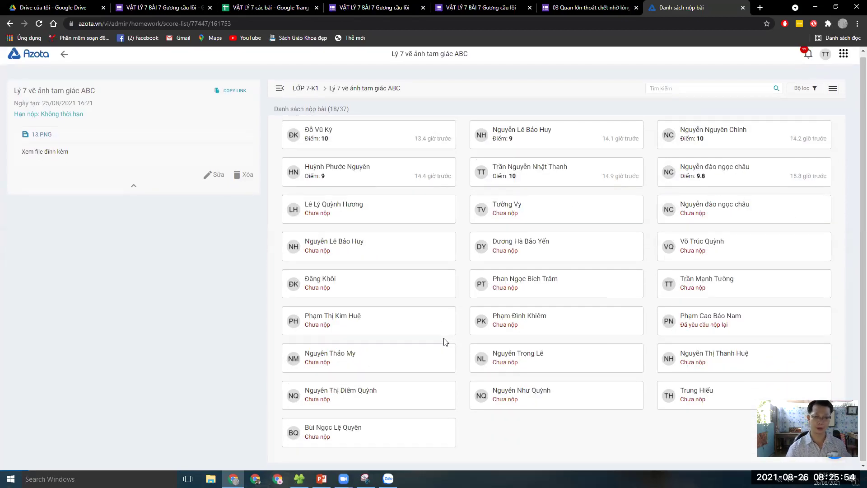
scroll(446, 342, "down", 1)
scroll(446, 342, "up", 2)
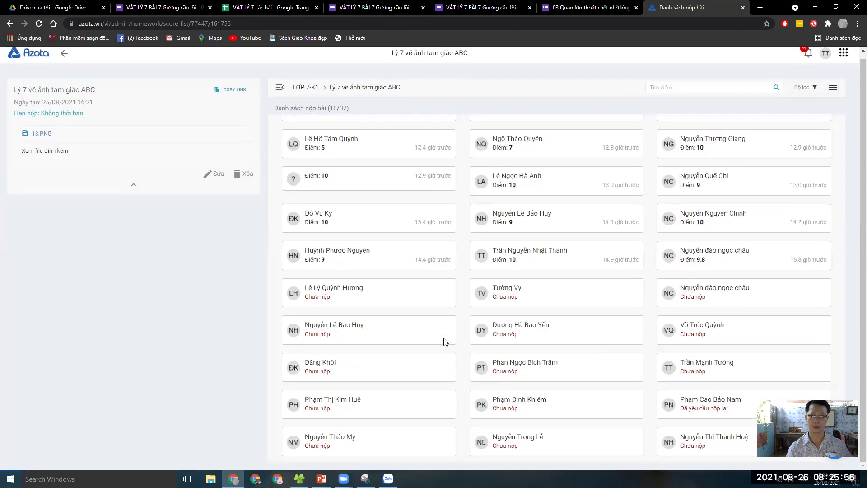
scroll(446, 342, "up", 1)
scroll(445, 342, "up", 1)
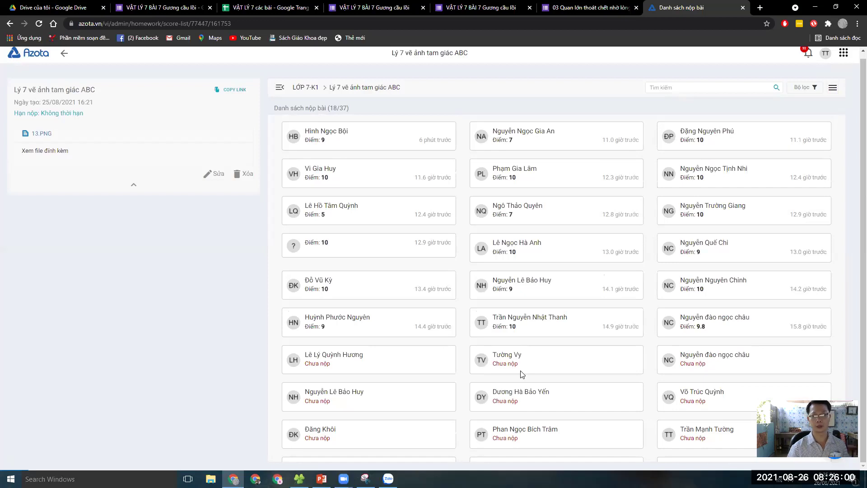
scroll(523, 374, "down", 1)
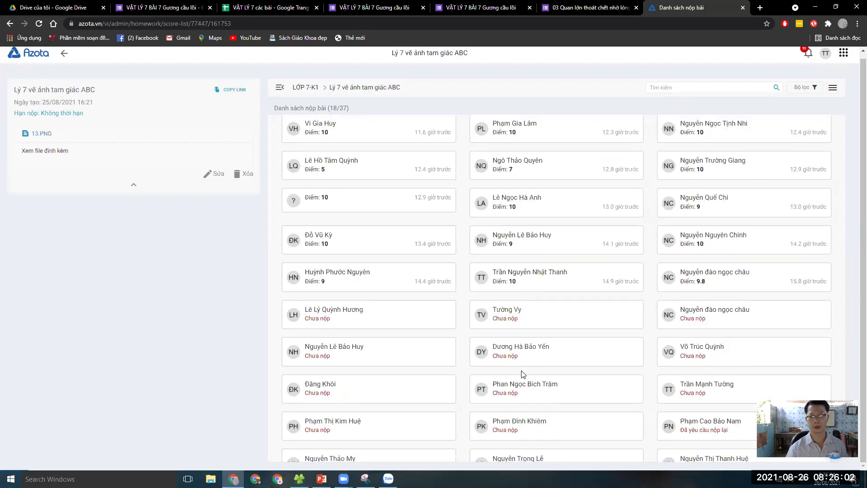
scroll(480, 364, "down", 2)
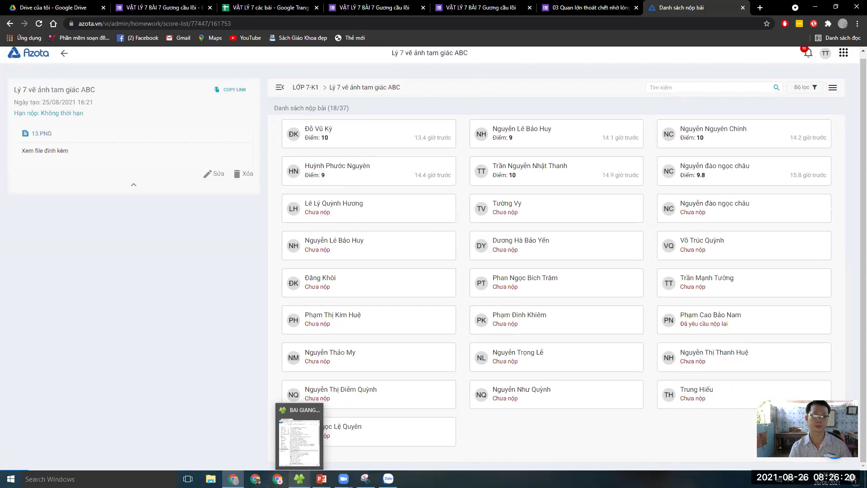
left_click(322, 479)
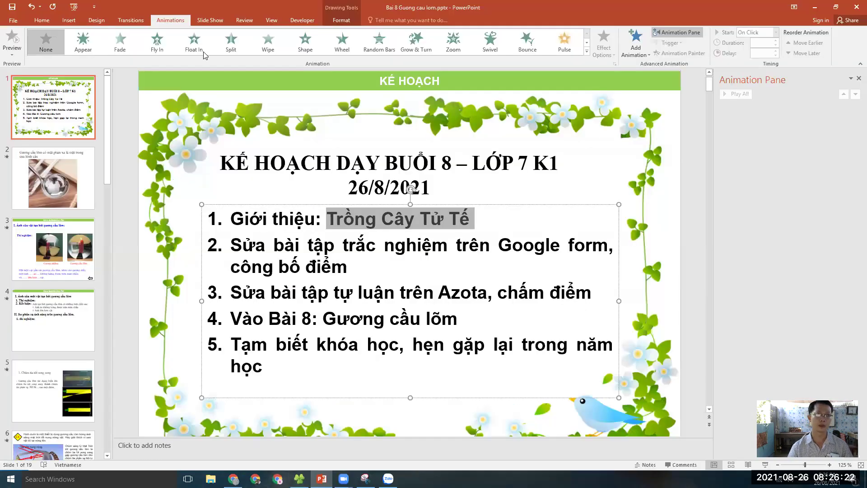
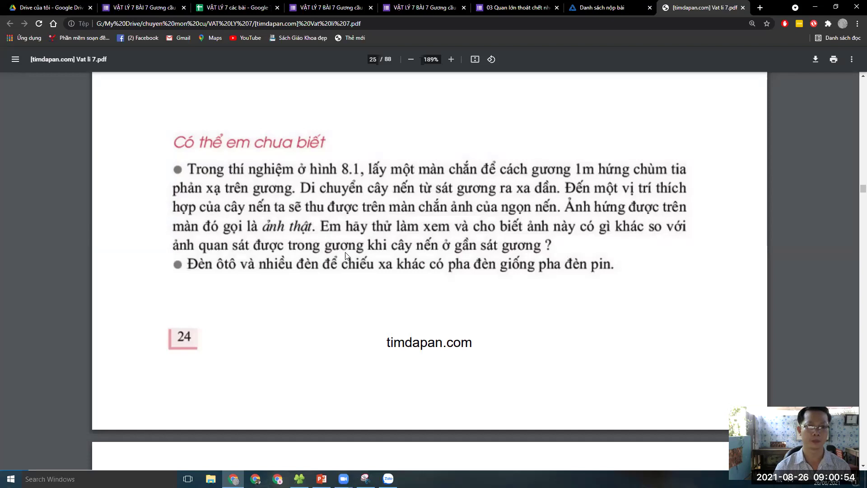
- Switch from the textbook PDF to Word and start a blank document
scroll(358, 279, "up", 1)
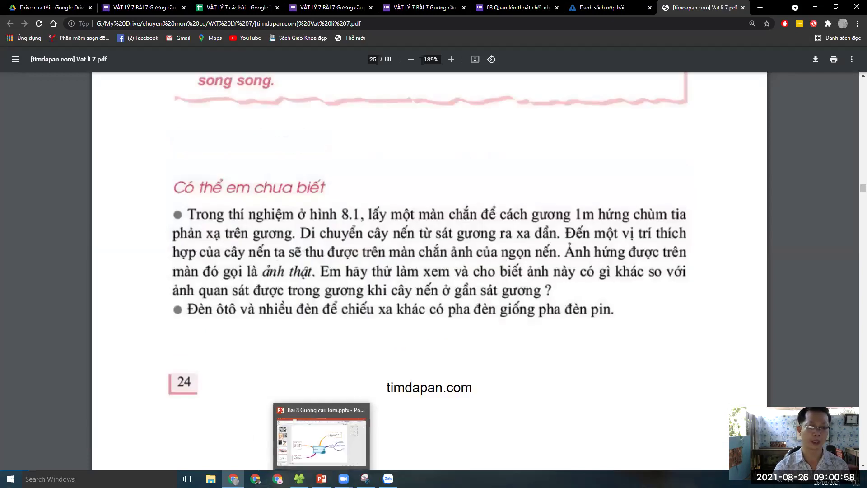
mouse_move(234, 478)
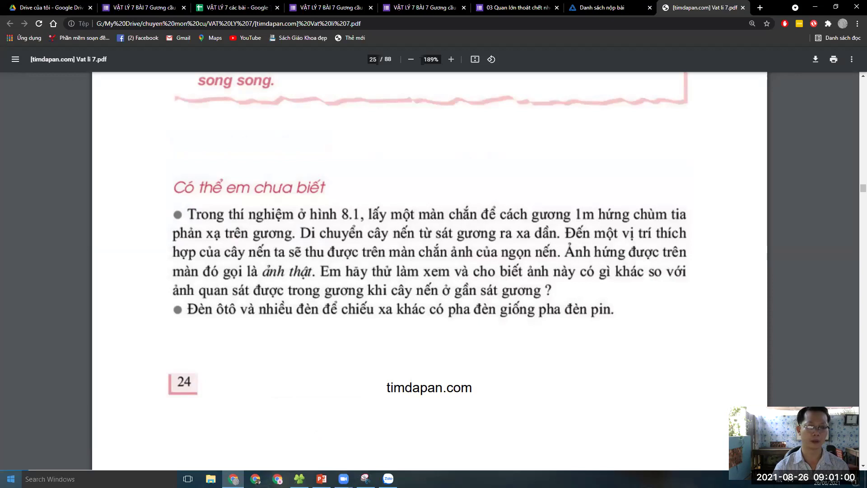
key("super")
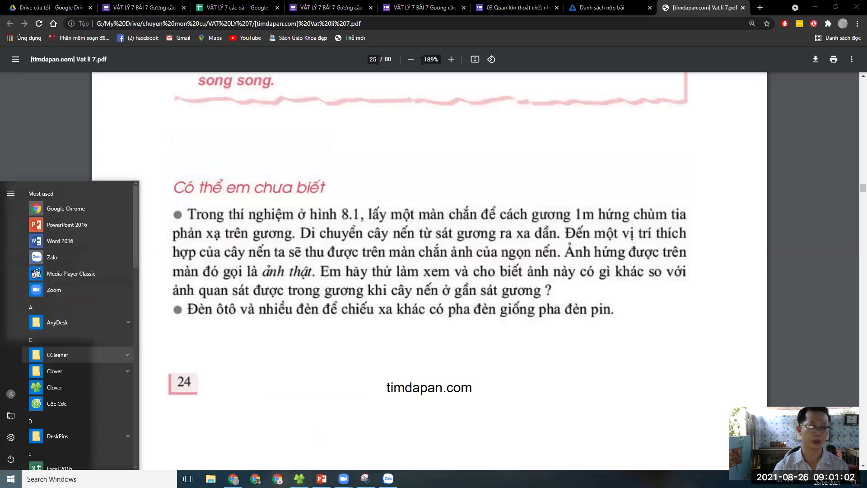
left_click(325, 255)
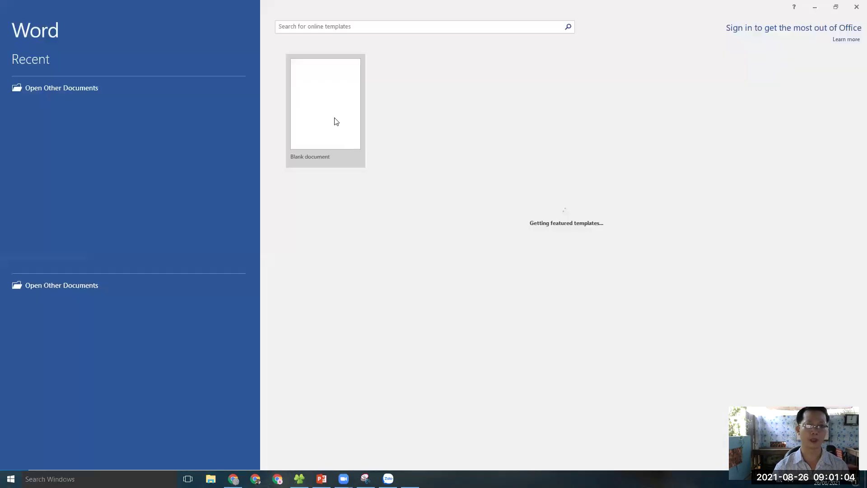
key("Escape")
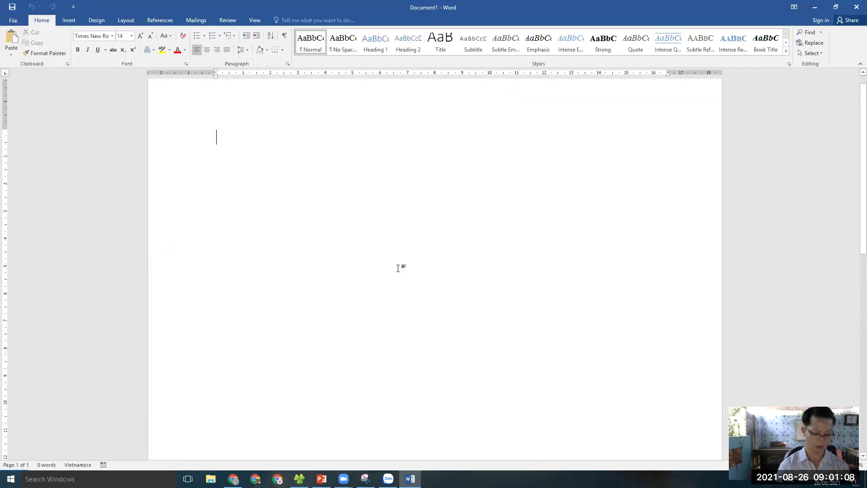
- Enter "Gương phẳng" and "Gương cầu lồi" as the first two lines of the blank document
type("Gươ")
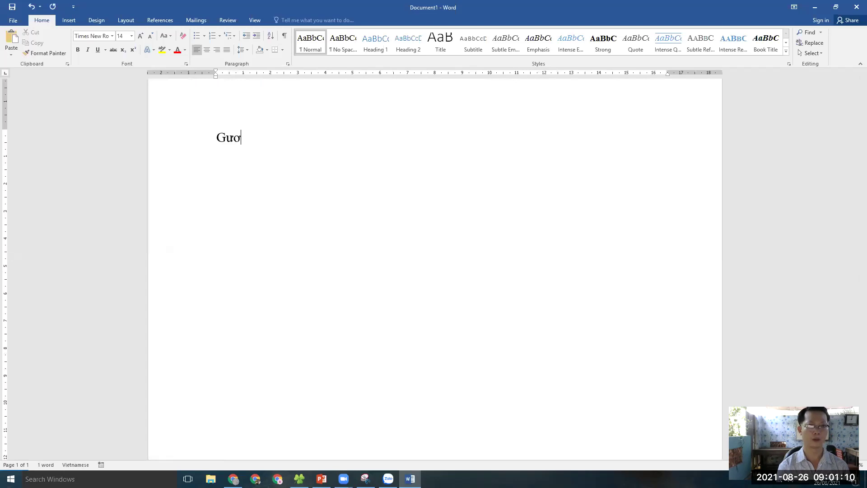
type("ng phăngr")
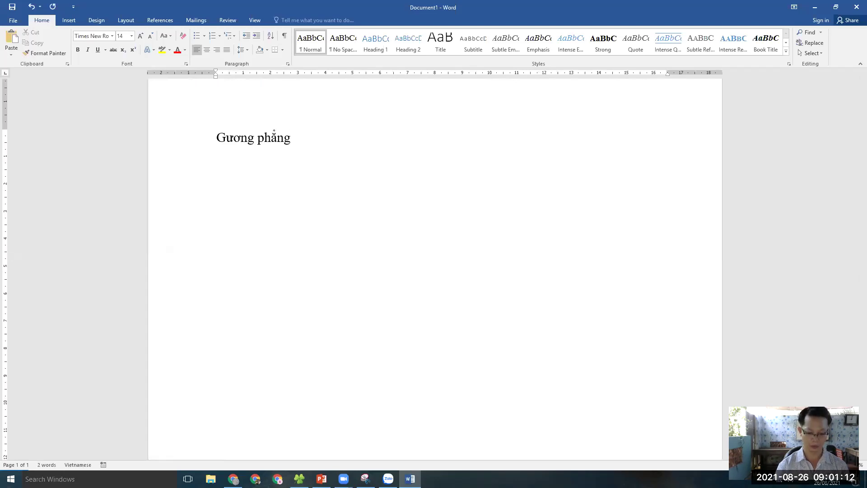
type("Gương ca")
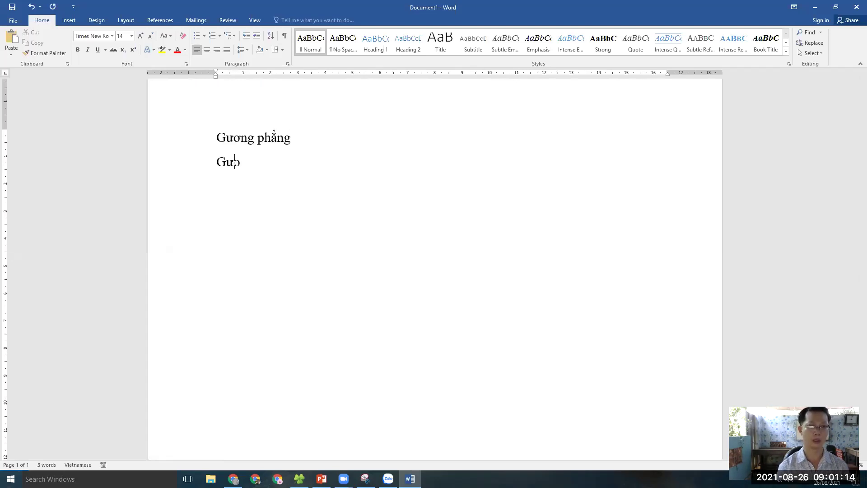
type("auf ")
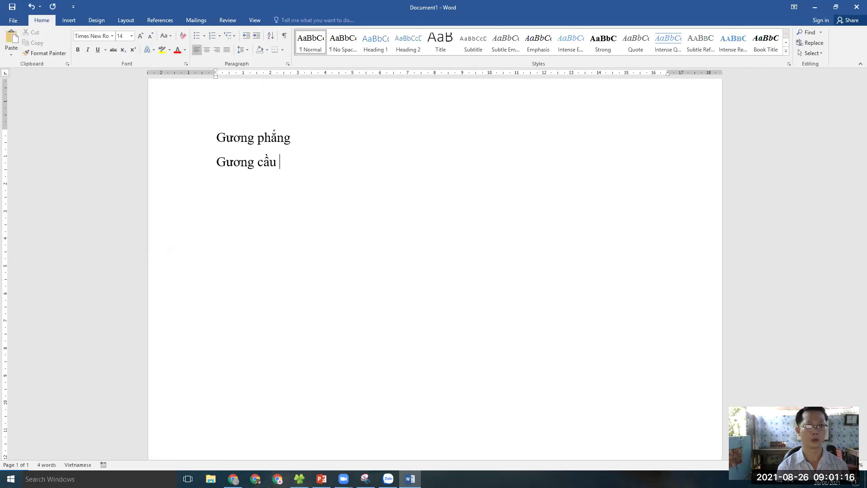
type("looif")
key("Return")
- Add "Gương cầu lõm" as the third line and start a new line below it
type("G")
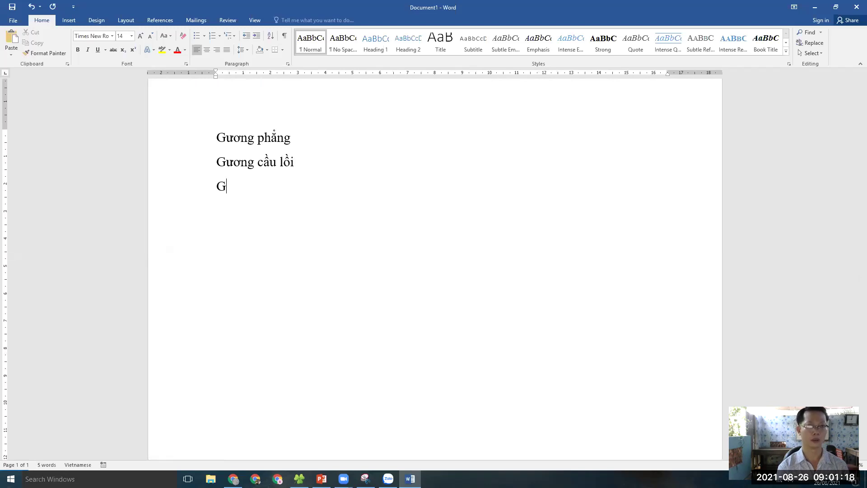
type("uwowng caauf lo")
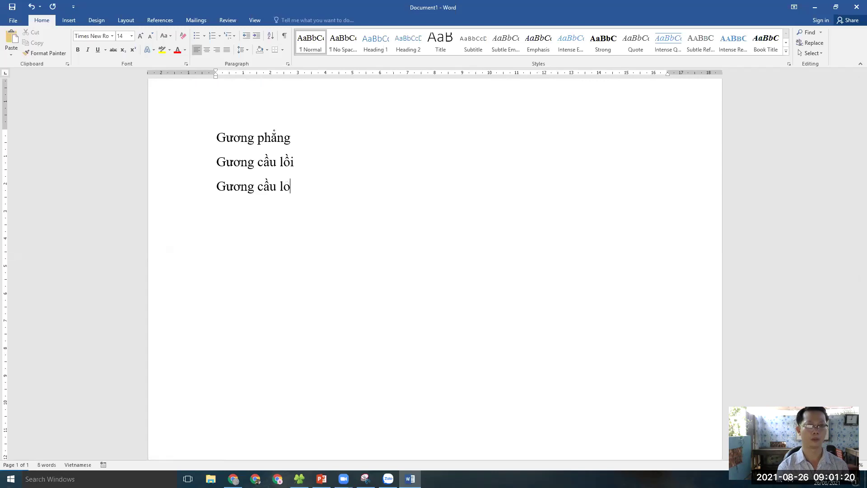
type("mgx")
key("BackSpace")
key("BackSpace")
type("x")
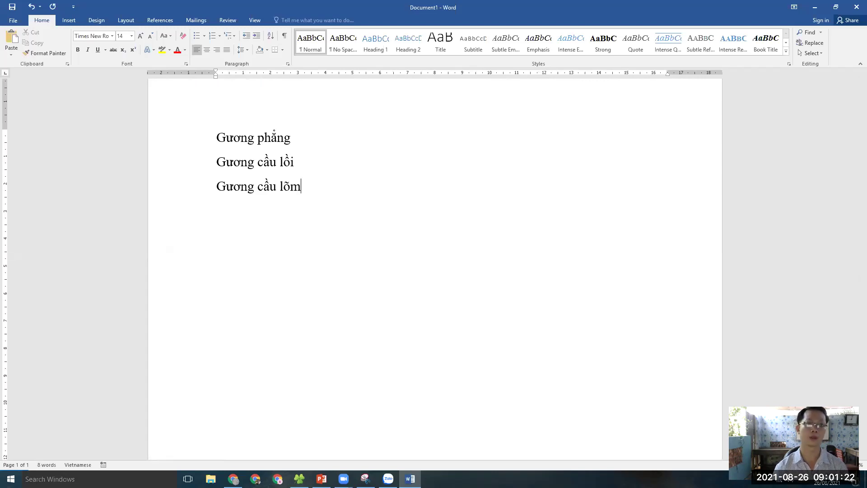
key("Return")
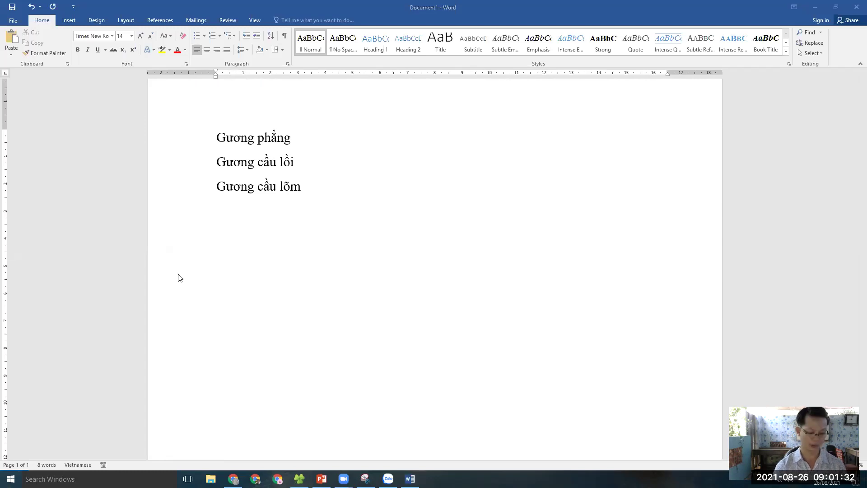
- Below the mirror list, write "Giống: đều là ảnh ảo" and start another line with "Khác:"
left_click(267, 217)
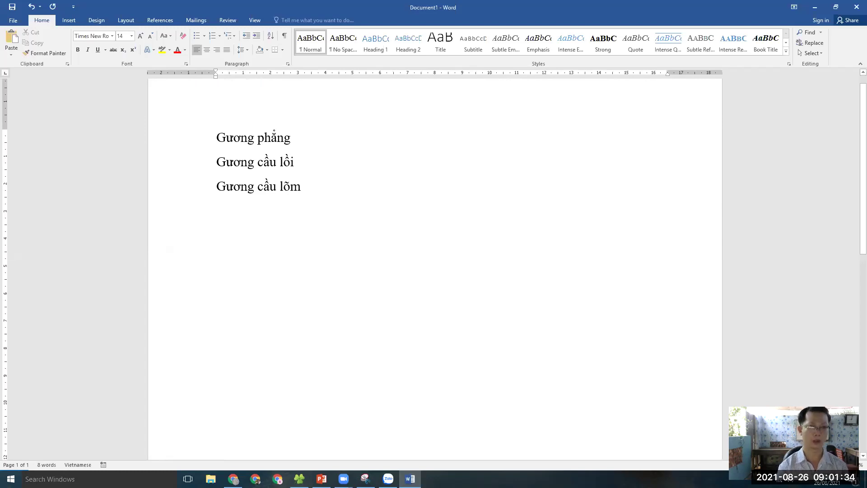
type("Giống:")
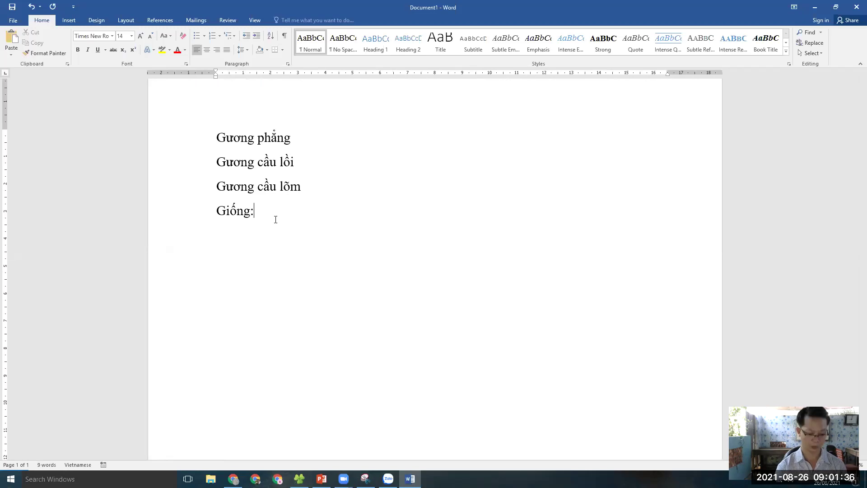
type(" đều là ảnh ảo")
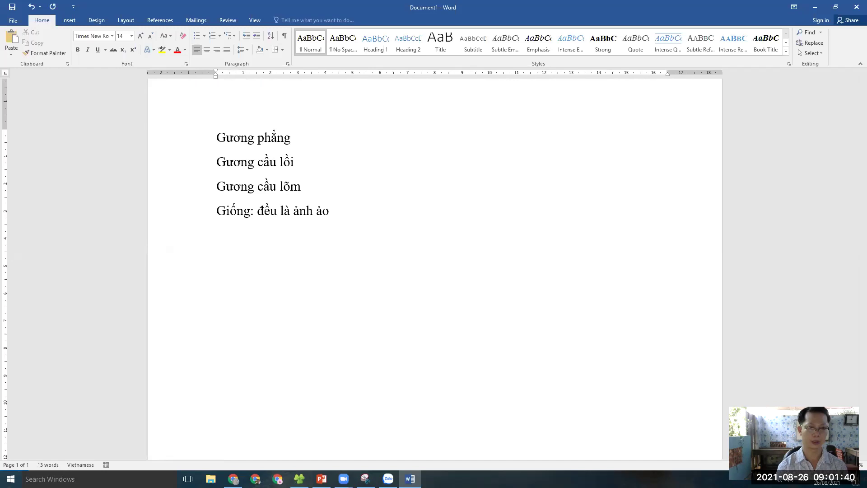
key("Return")
type("Khác:")
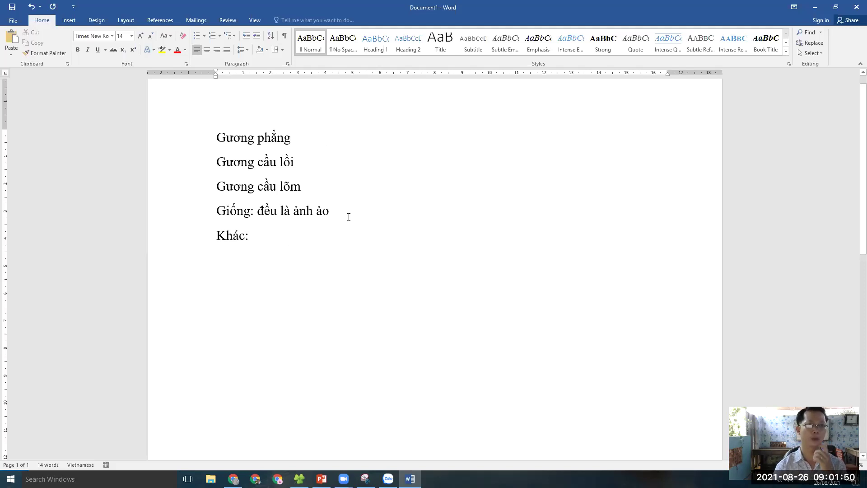
- Extend the "Giống" line with ", không hứng được trên màn"
type(",")
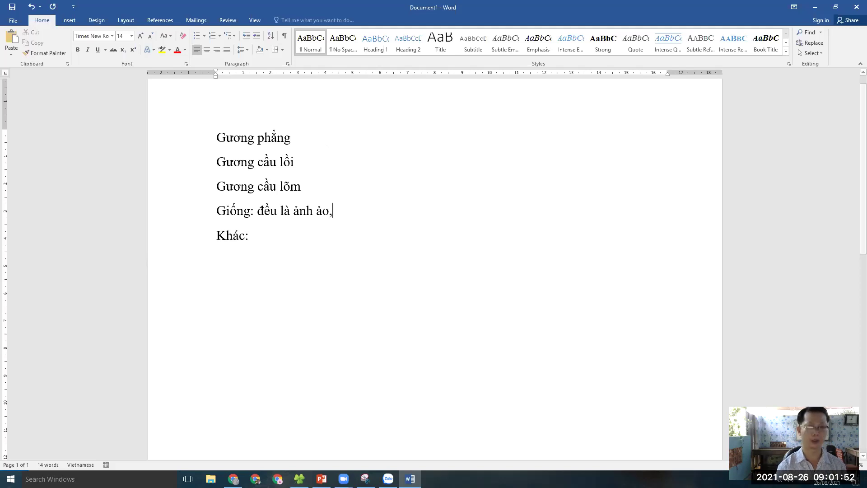
type(" không h")
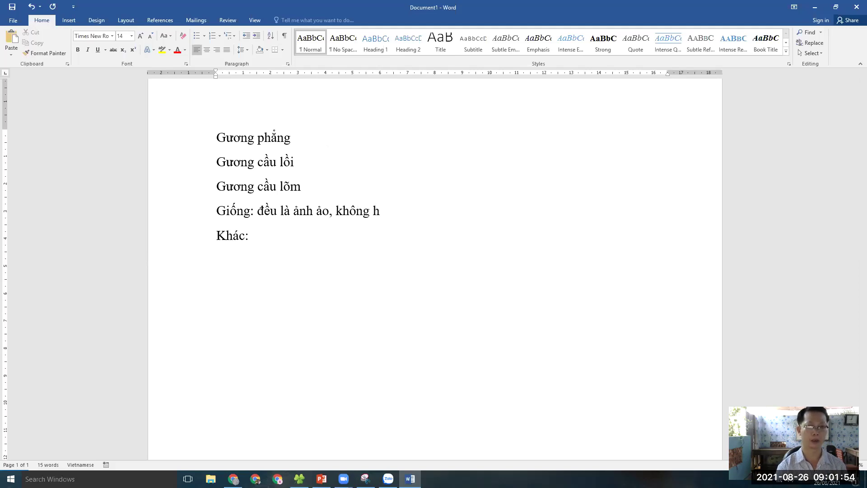
type("ưngs dduop")
key("BackSpace")
type("wcj ")
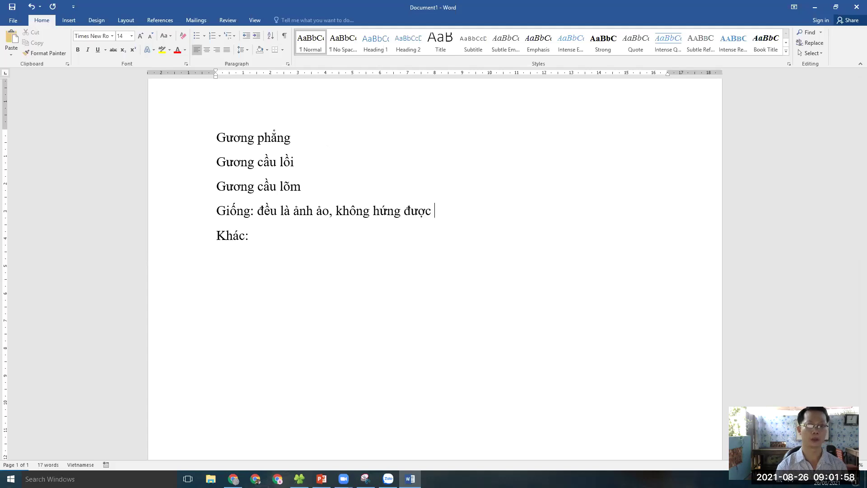
type("r")
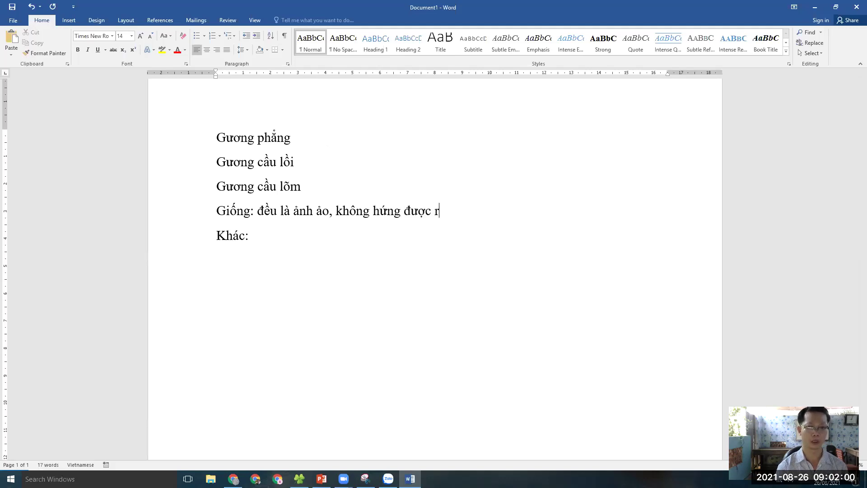
type("een mafn")
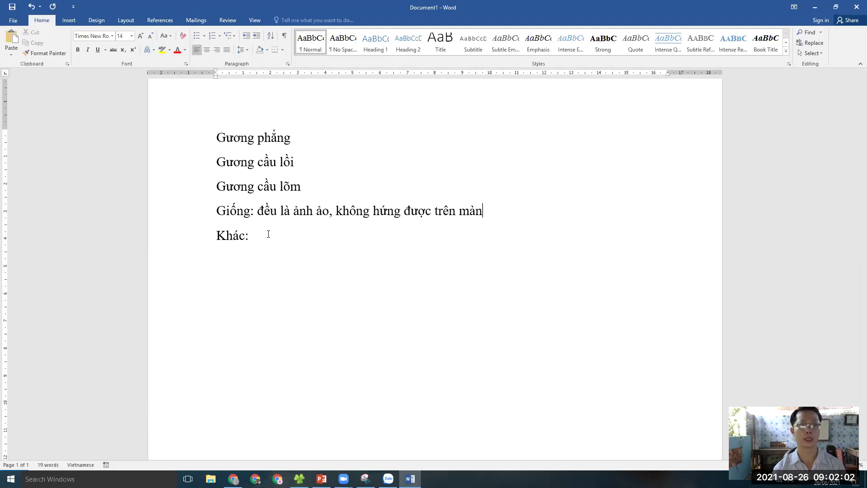
- Complete the "Khác:" line with "bằng, nhỏ, lớn"
left_click(268, 233)
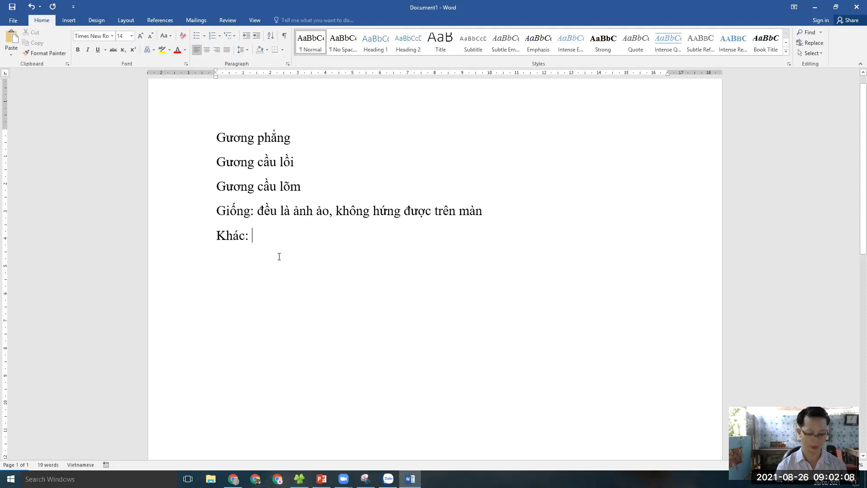
type("bawn")
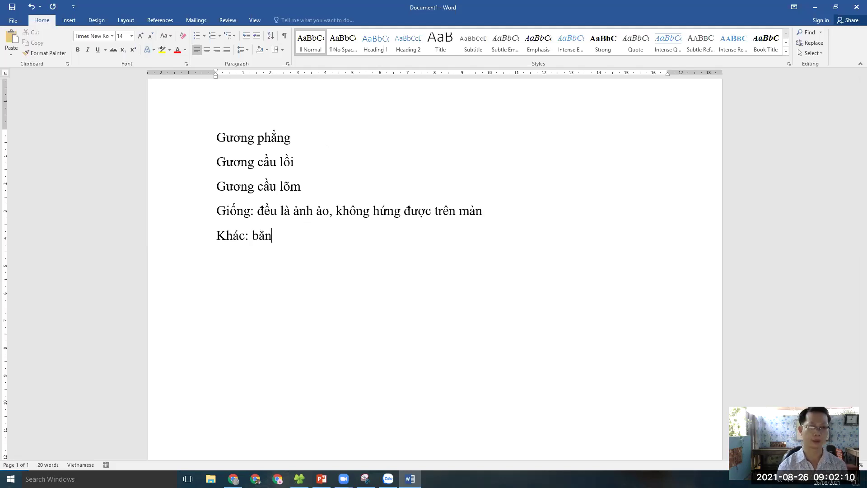
type("gf")
type(",")
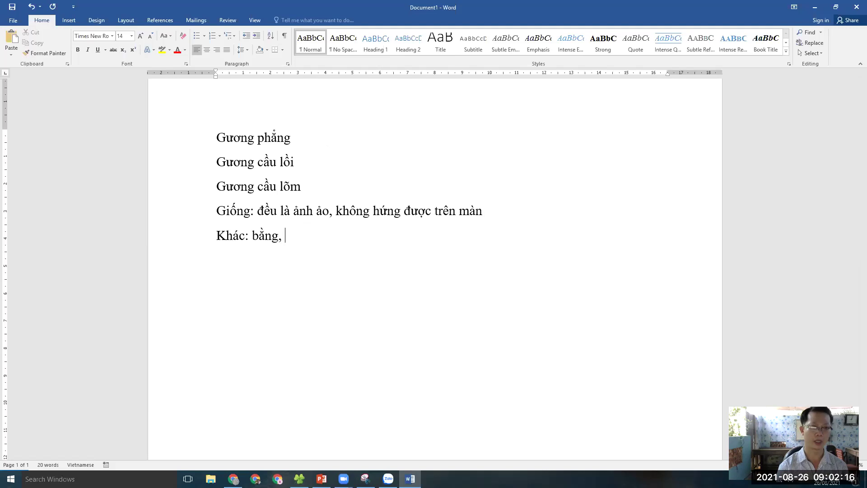
type(" l")
key("BackSpace")
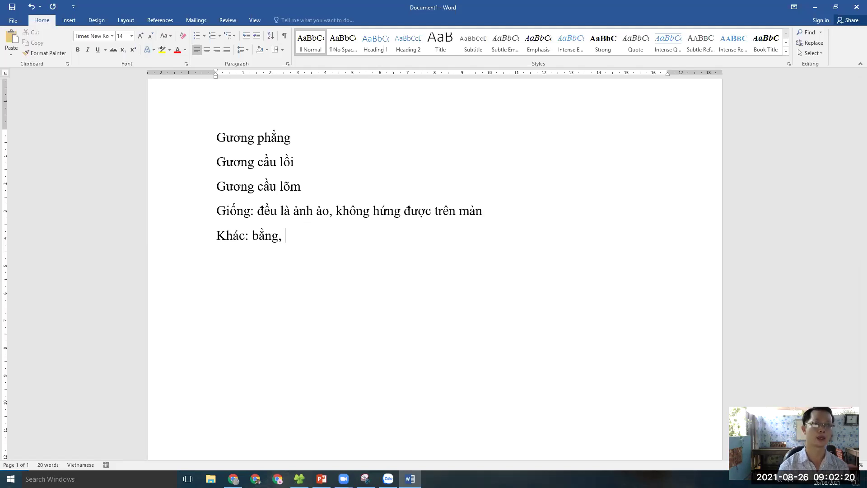
type("nhỏ, ")
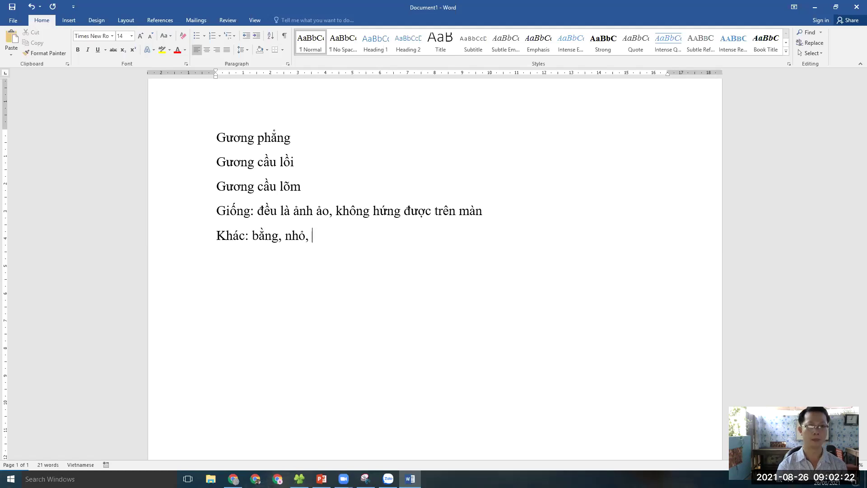
type("l")
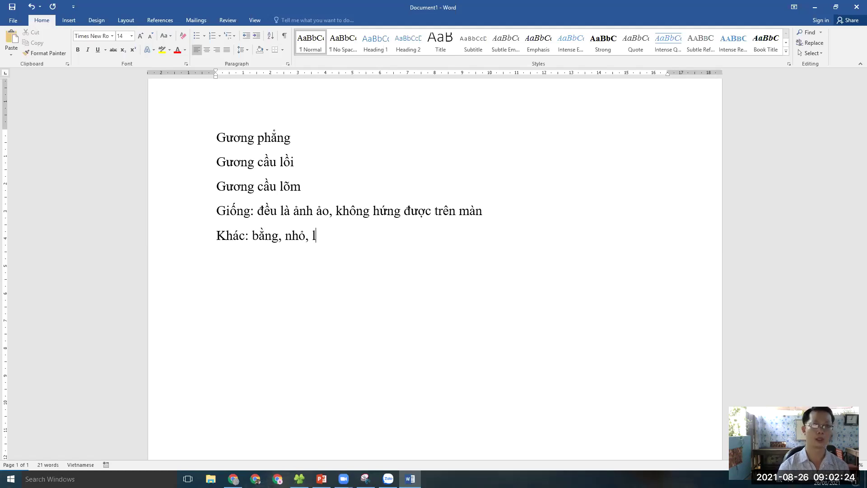
type("ớn")
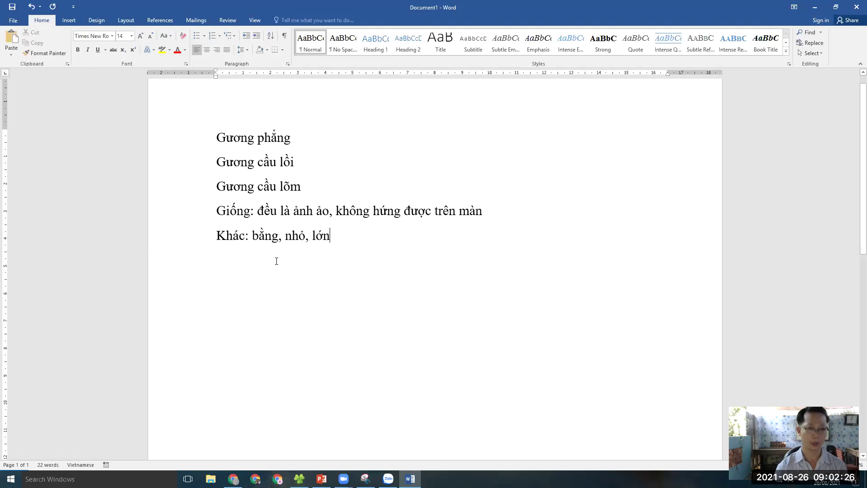
- Insert "ảnh so với vật:" before "bằng" in the "Khác:" line
left_click(252, 235)
type("a")
type("nhr so")
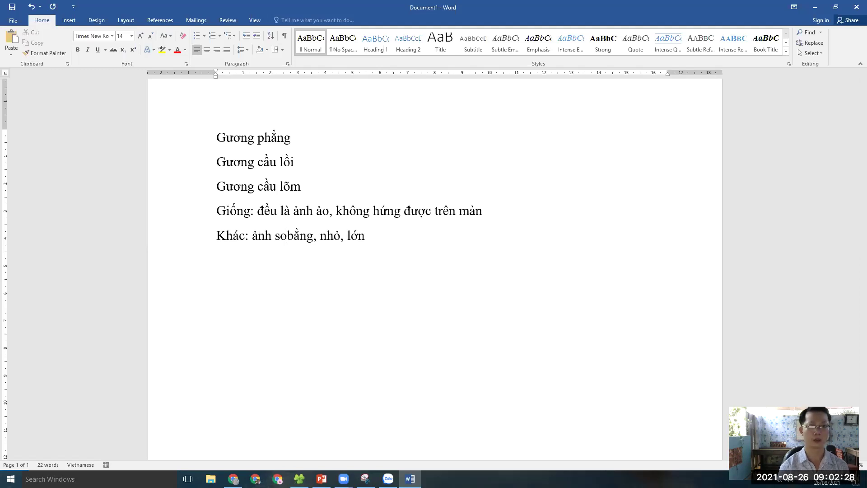
type(" vowis vaatj")
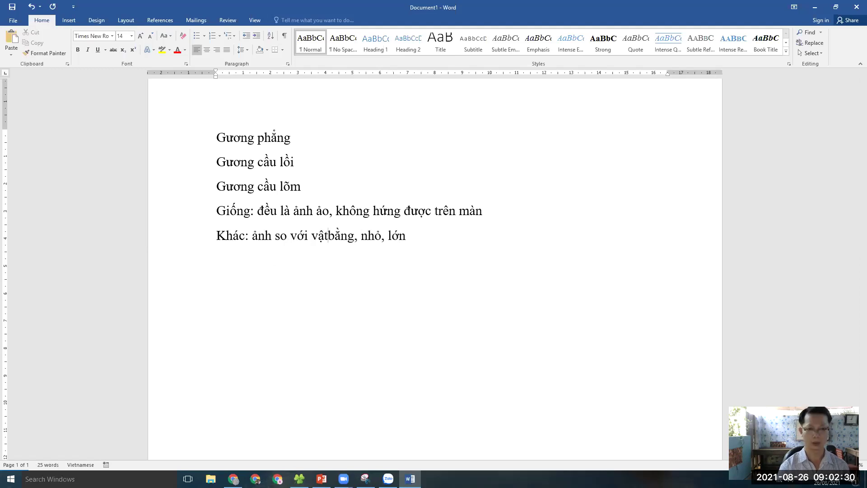
type(":")
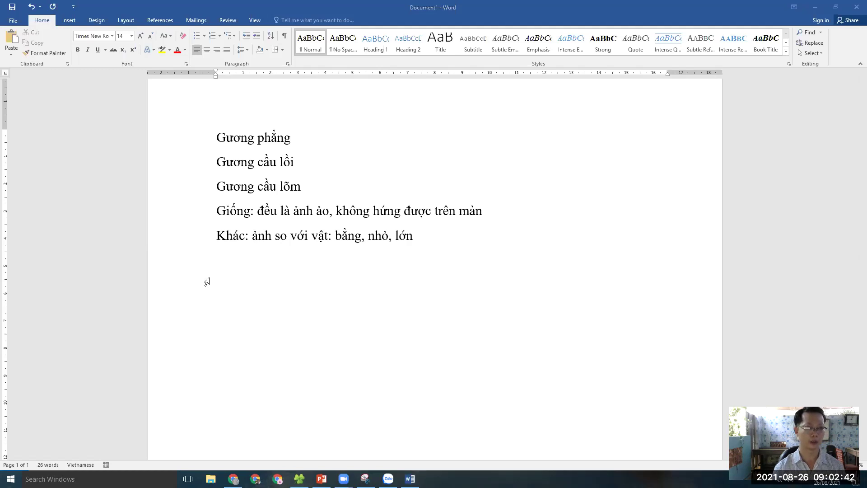
- Add a new line in parentheses below "Khác:" reading "(gương phẳng bằng vật gương cầu lồi bé gường cầu lỡm lớn)"
left_click(436, 239)
key("Return")
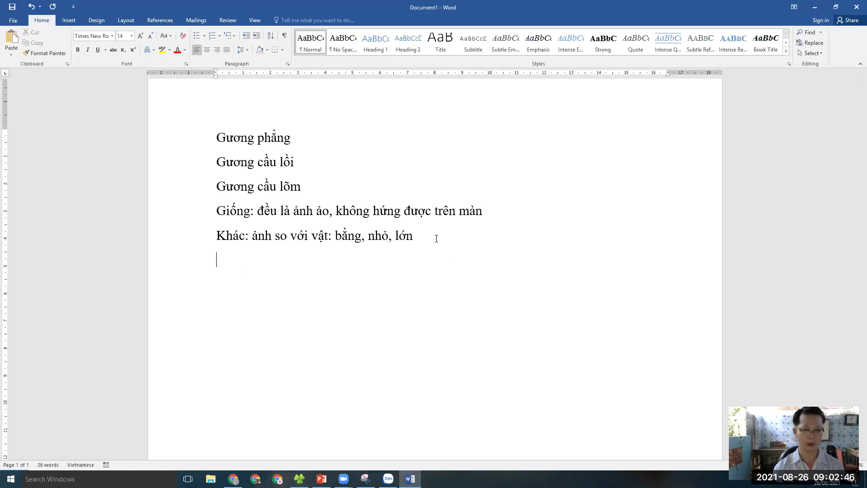
type("gương phẳng bằng vật gương cầu lồi bé gường cầu lõm lớn")
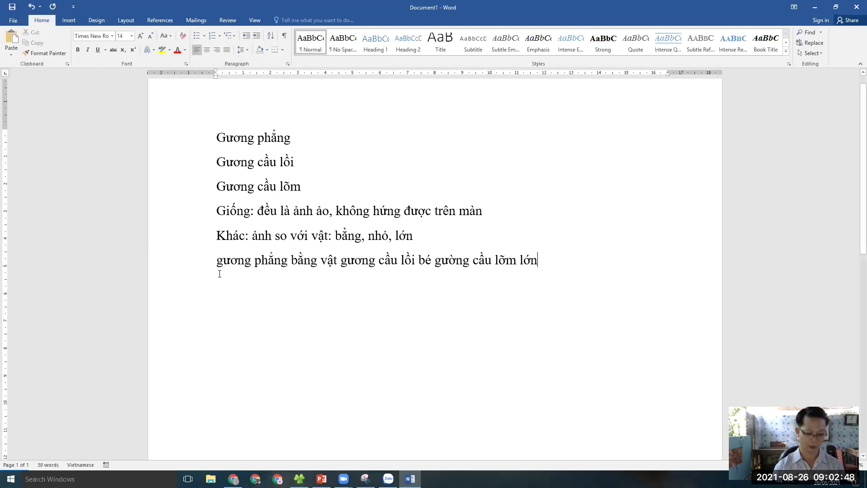
key("Home")
type("(")
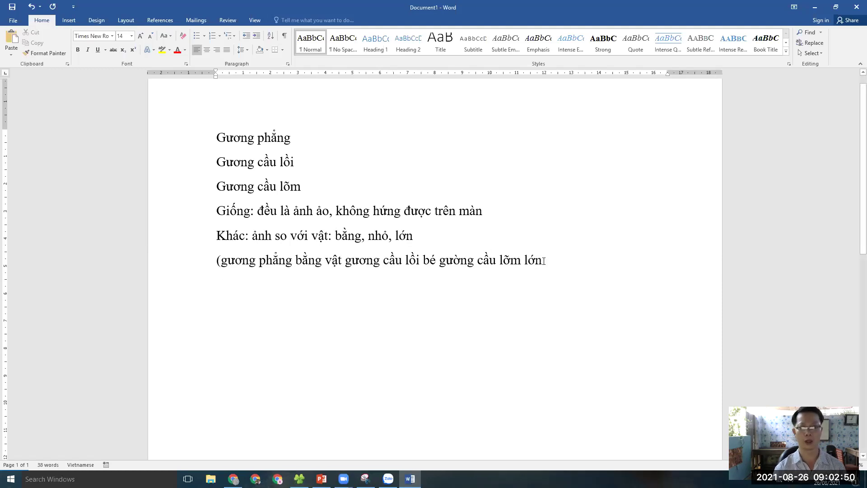
type(")")
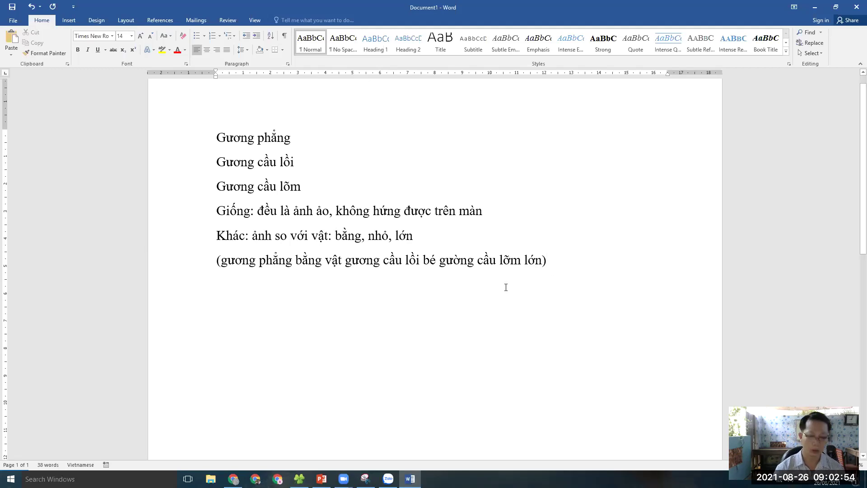
- Correct the misspelled "lỡm" in the parenthesised line to "lõm"
double_click(510, 260)
type("lom")
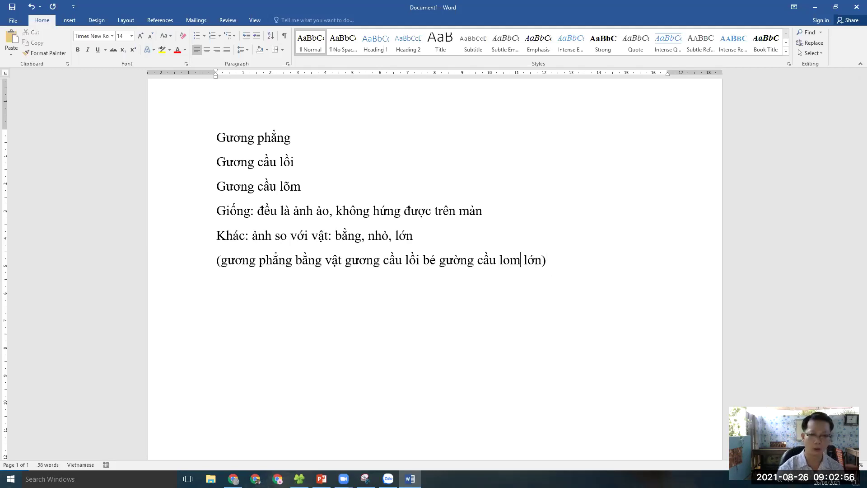
key("BackSpace")
key("BackSpace")
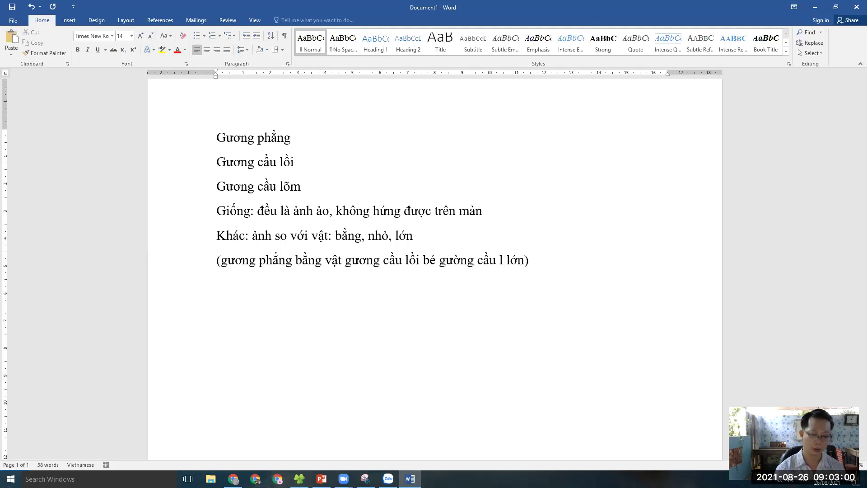
type("om")
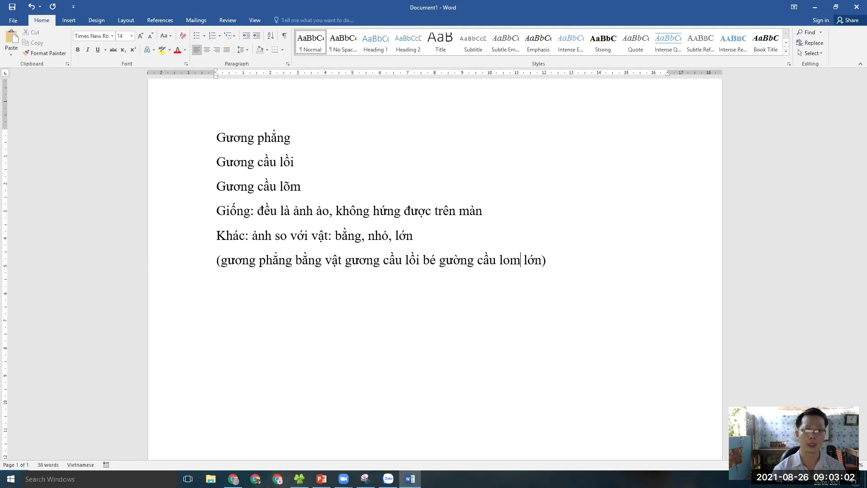
type("x")
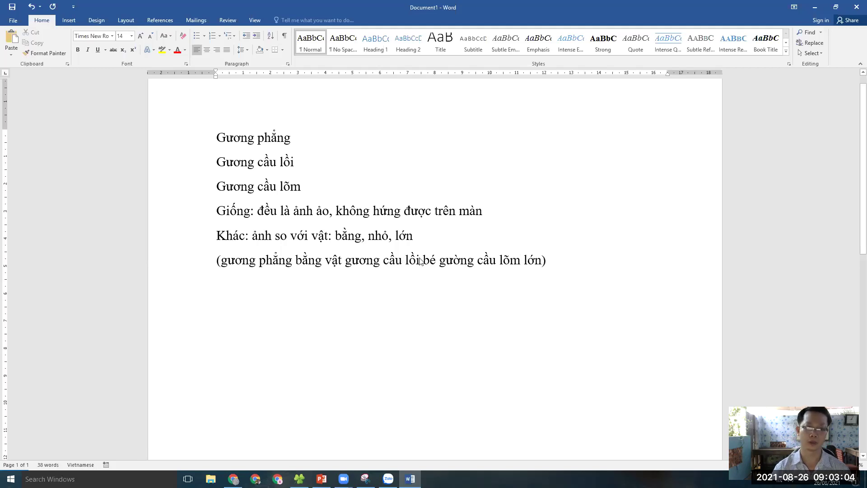
- Draw a triangle shape about 1.62 cm wide and 1.17 cm high below the parenthesised line
left_click_drag(419, 261, 392, 262)
left_click(391, 261)
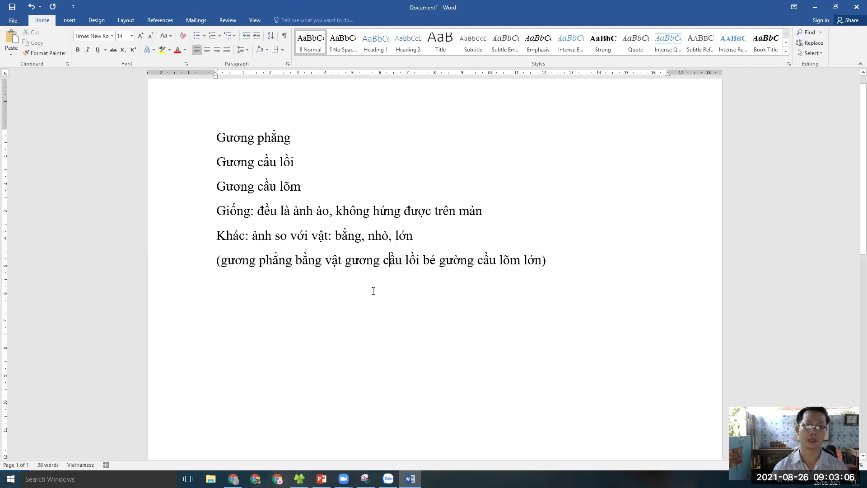
key("alt+n")
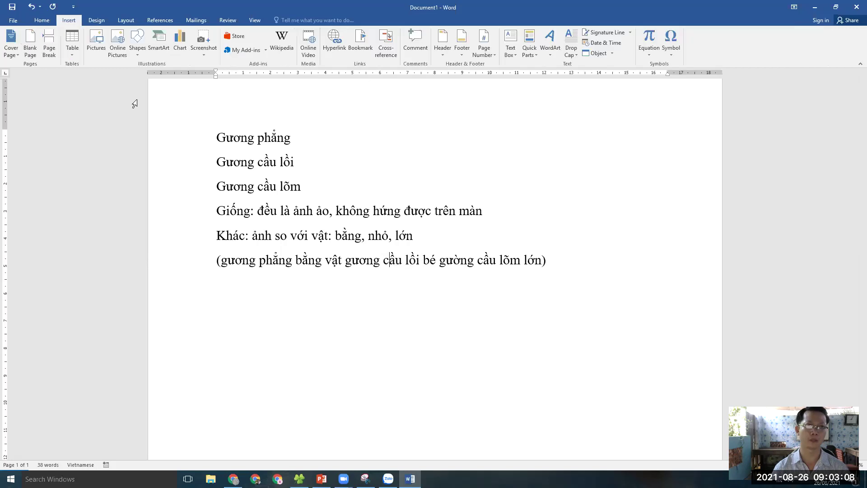
left_click(137, 41)
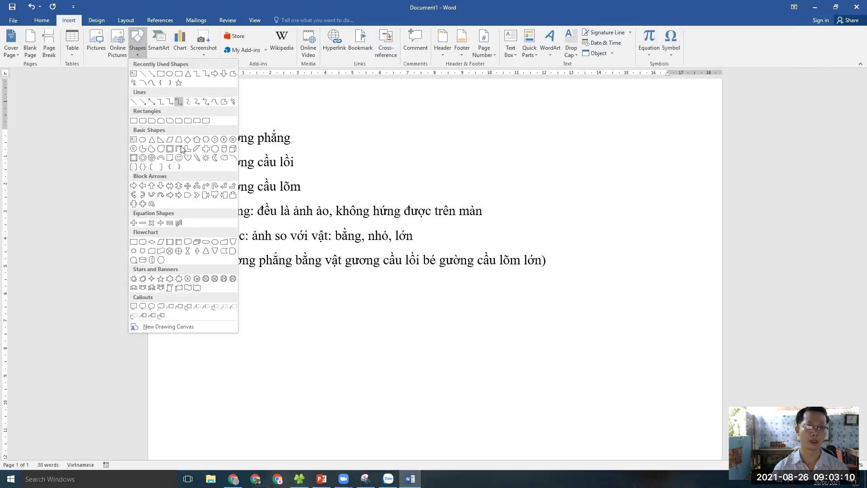
left_click(158, 140)
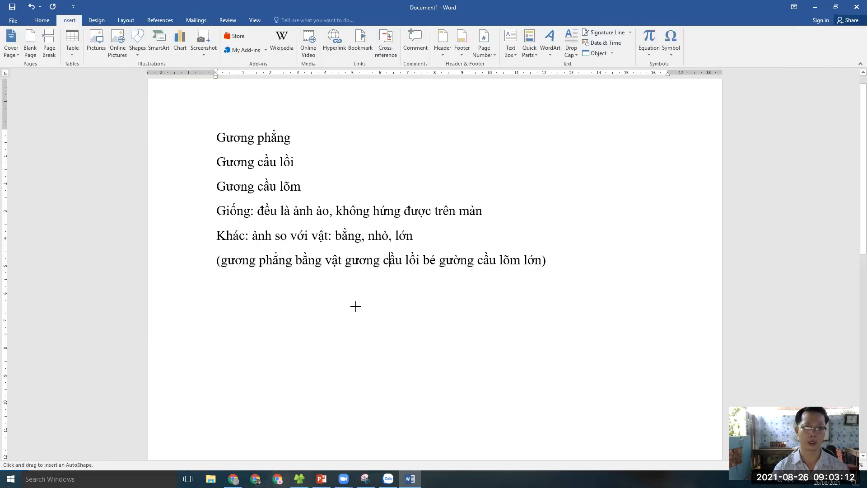
left_click_drag(372, 305, 328, 335)
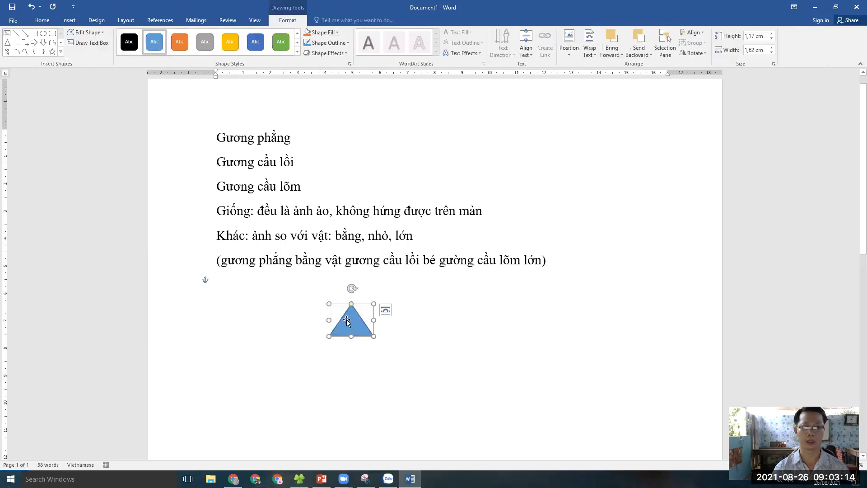
left_click(352, 302)
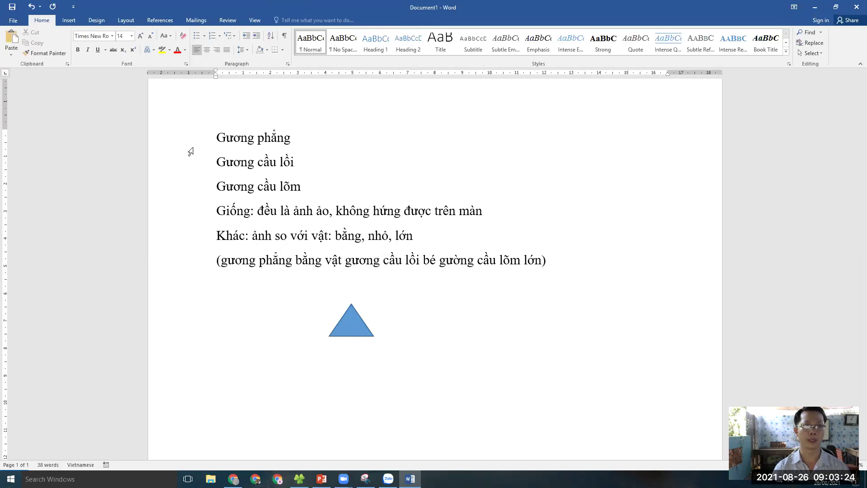
key("alt+n")
left_click(138, 53)
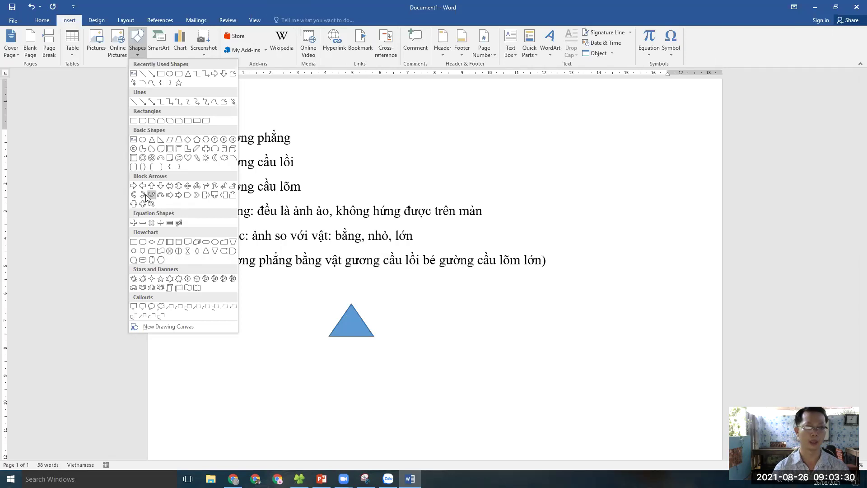
left_click(452, 331)
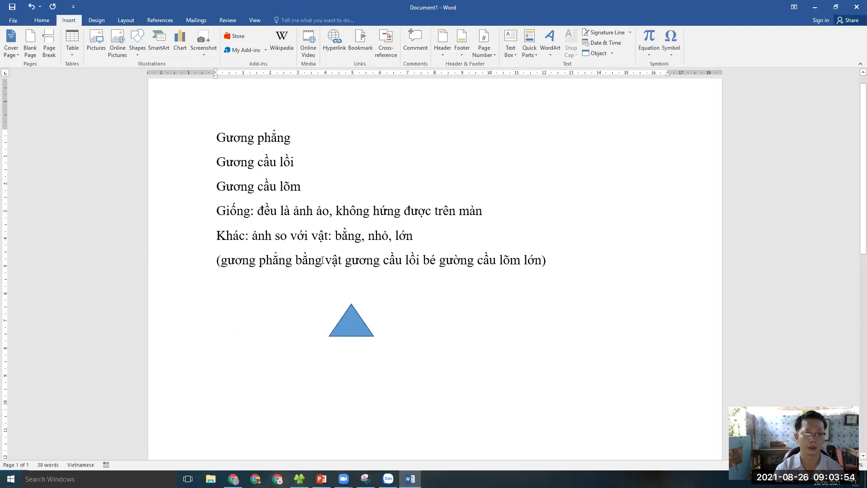
left_click_drag(221, 261, 405, 261)
left_click_drag(465, 261, 354, 327)
double_click(342, 322)
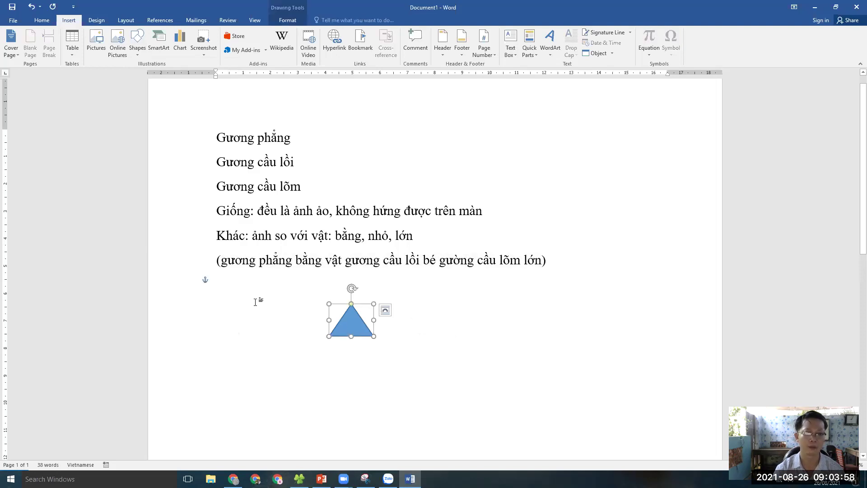
left_click(440, 328)
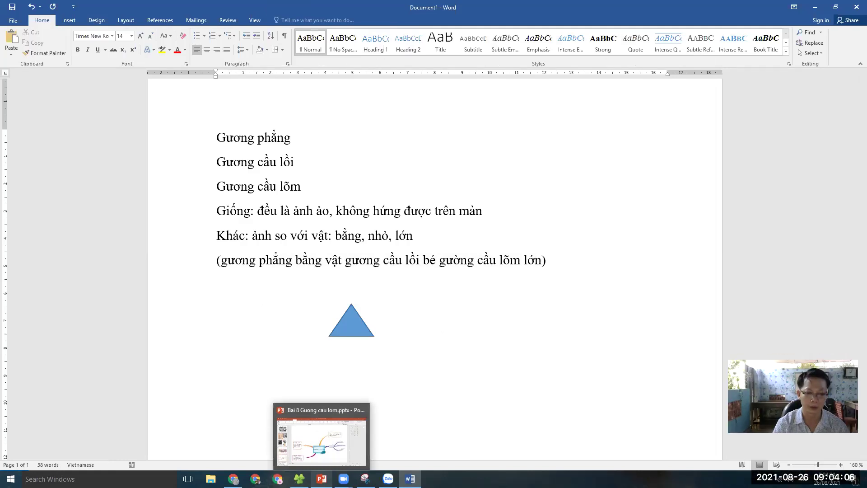
- Switch to the "Vat li 7" PDF textbook in Chrome and read the "Có thể em chưa biết" section on page 24
mouse_move(233, 479)
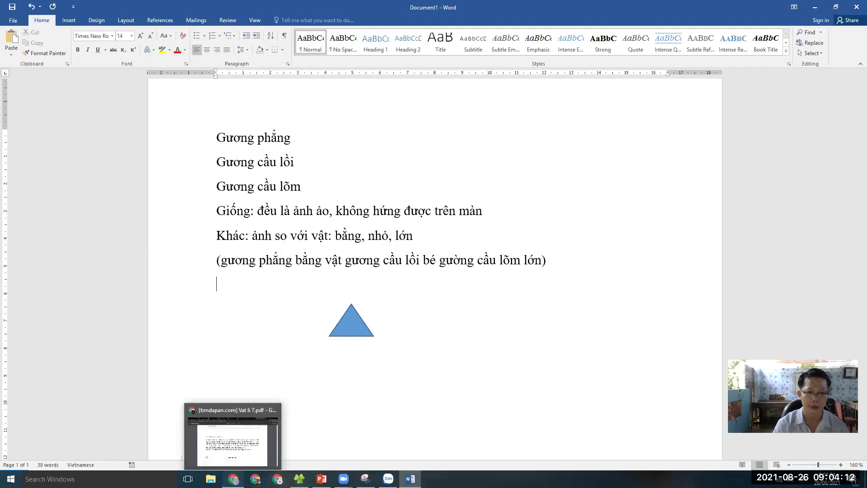
left_click(233, 478)
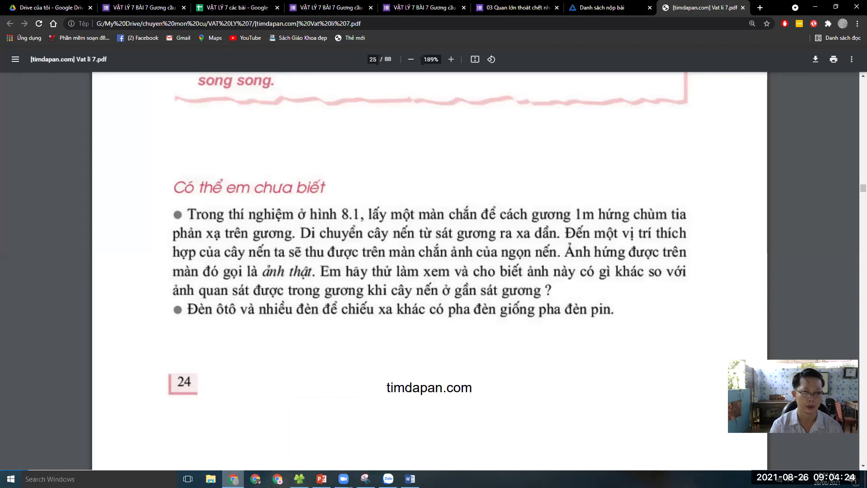
mouse_move(297, 472)
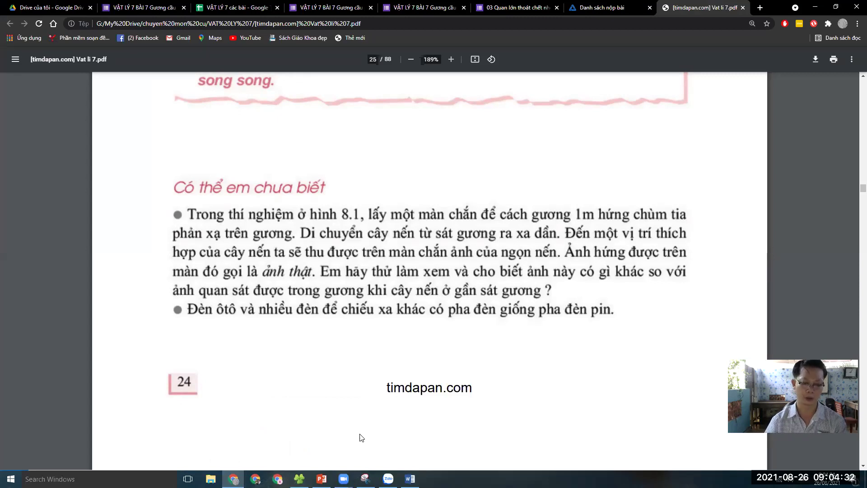
- Switch to the "Bai 8 Guong cau lom" presentation in PowerPoint, at the "GƯƠNG CẦU LÕM" mind-map slide
mouse_move(233, 479)
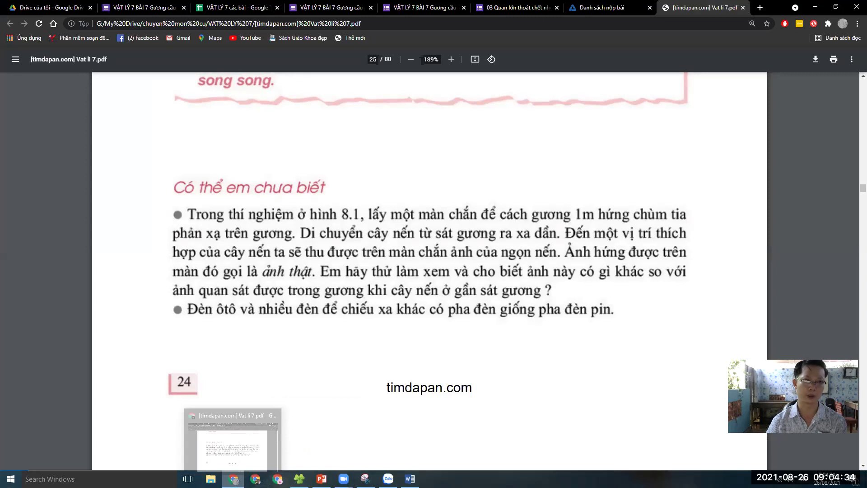
mouse_move(344, 479)
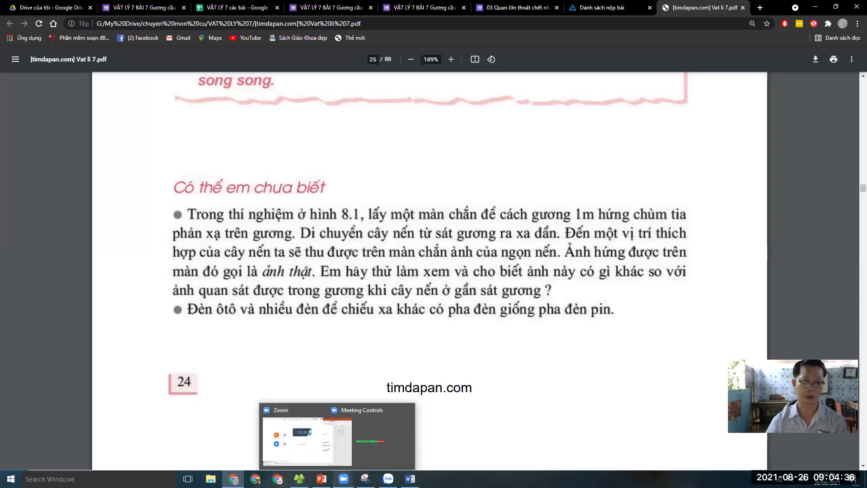
left_click(375, 425)
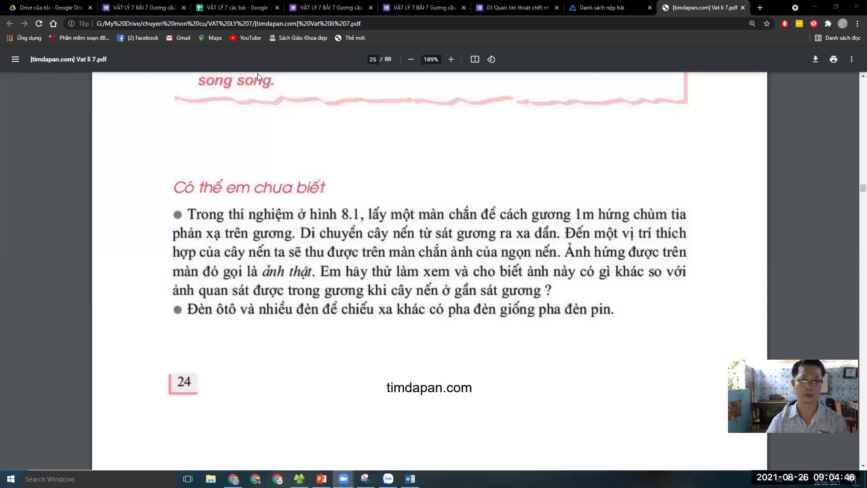
key("alt+Tab")
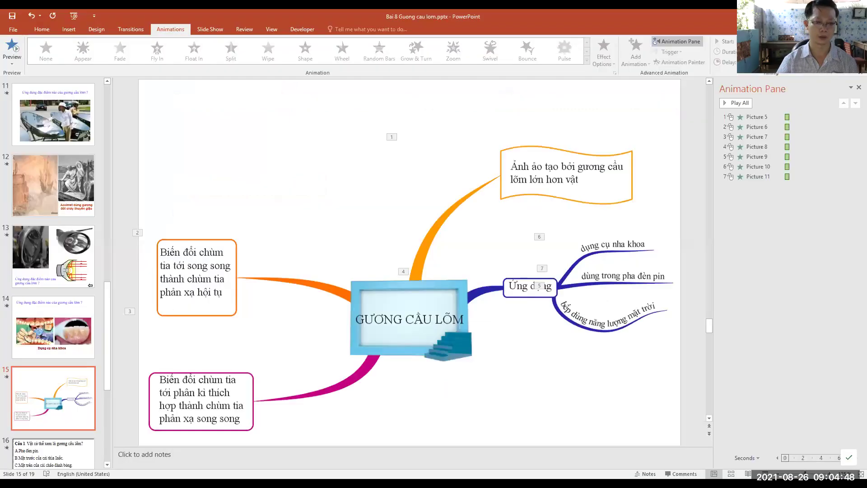